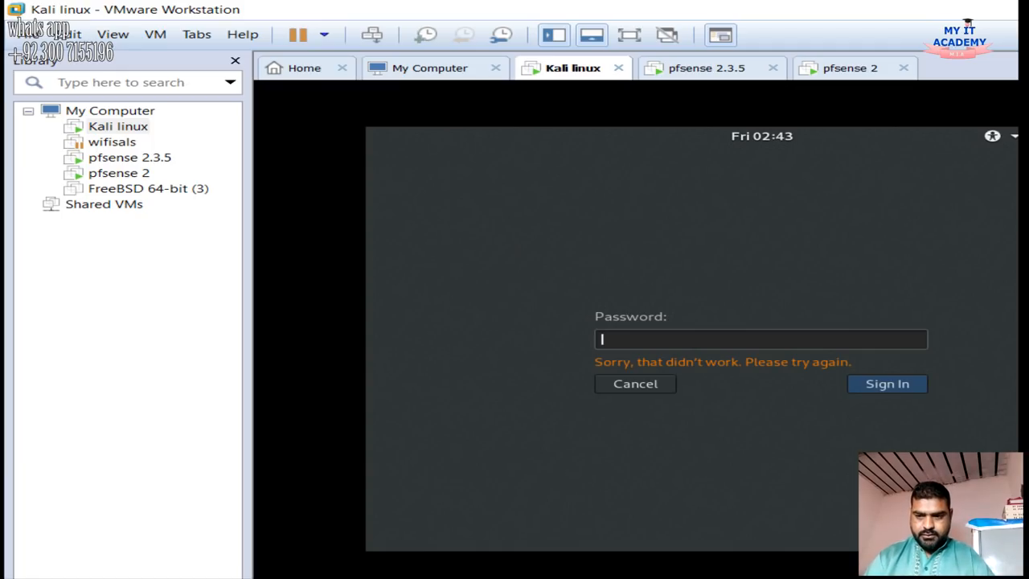
# Retry the password at the Kali login prompt after the failed sign-in
pyautogui.write('*****')
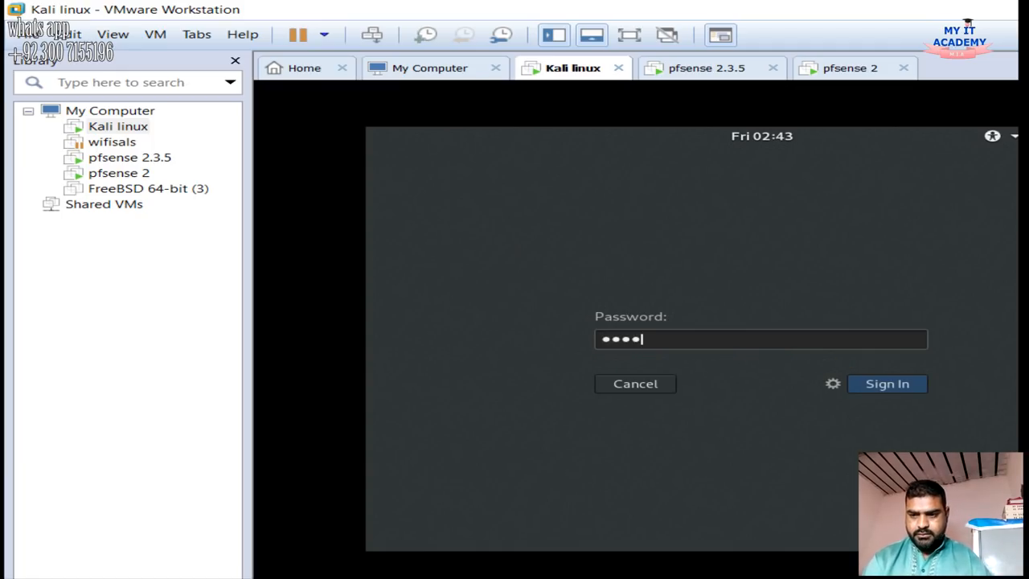
pyautogui.press('Return')
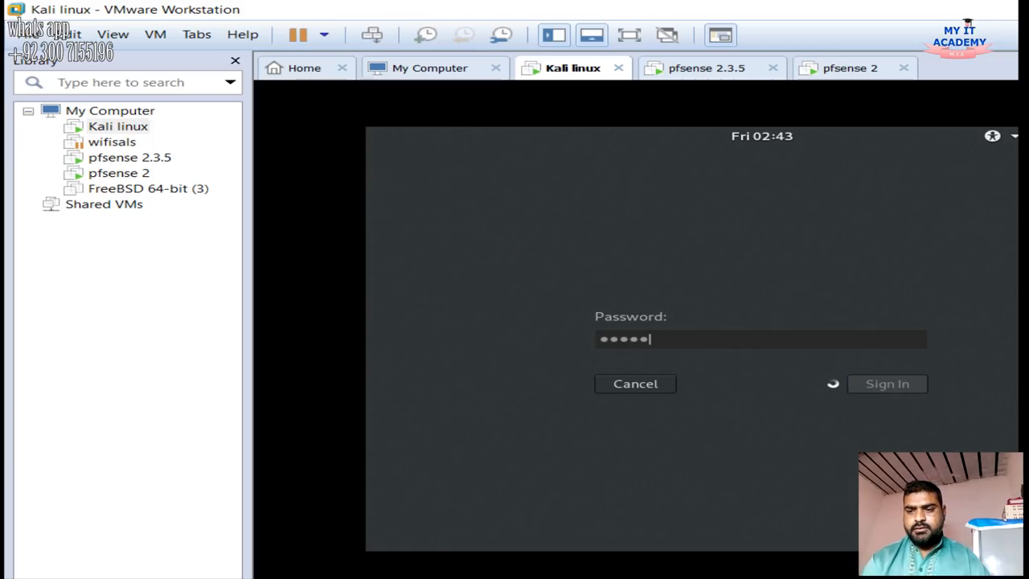
pyautogui.write('*****')
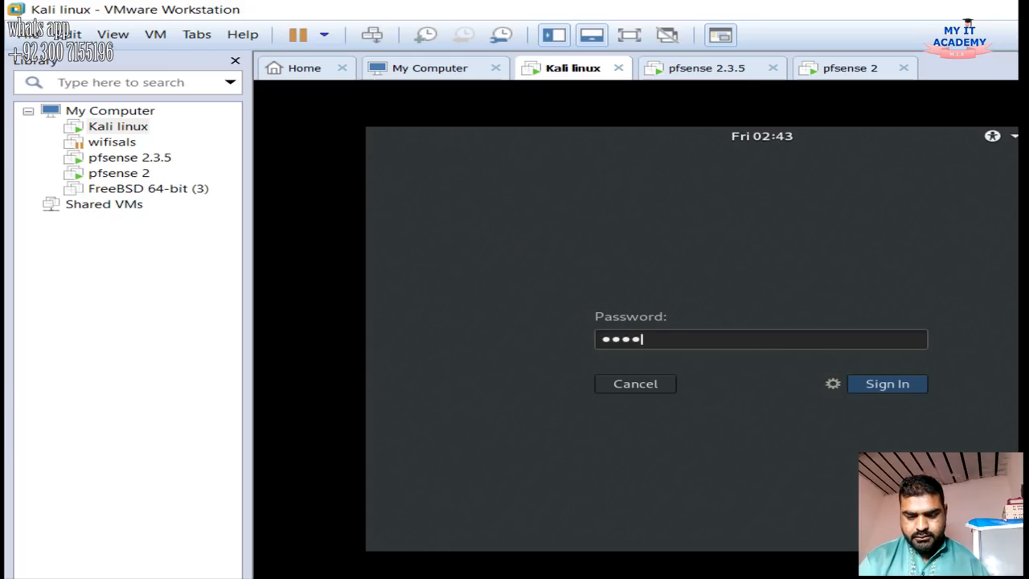
pyautogui.press('Return')
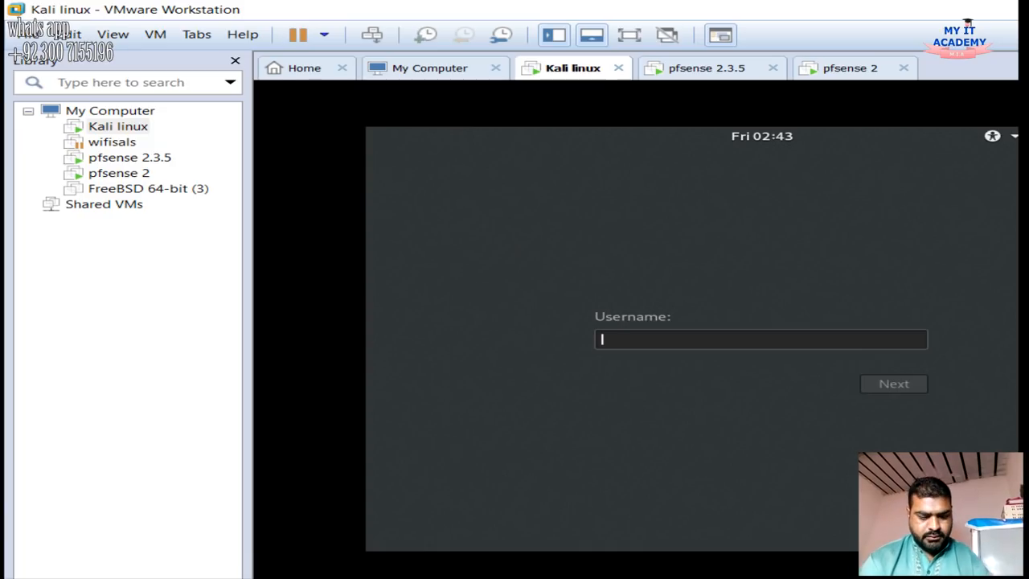
# Log in to Kali with username root and the account password
pyautogui.write('root')
pyautogui.press('Return')
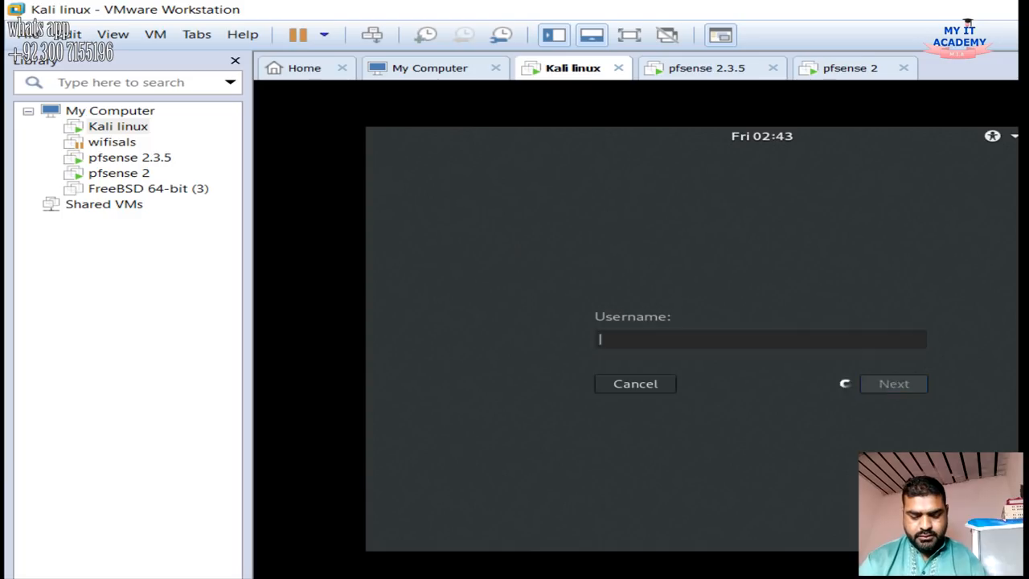
pyautogui.write('toorr')
pyautogui.press('Return')
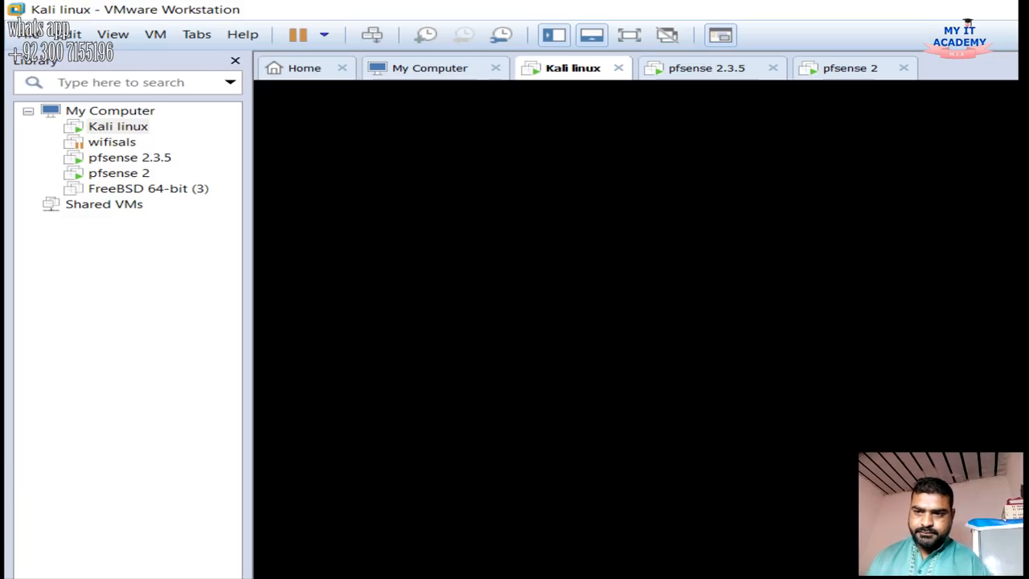
# Check both pfSense consoles, move the pfsense 2.3.5 tab after pfsense 2, then return to Kali
pyautogui.click(711, 68)
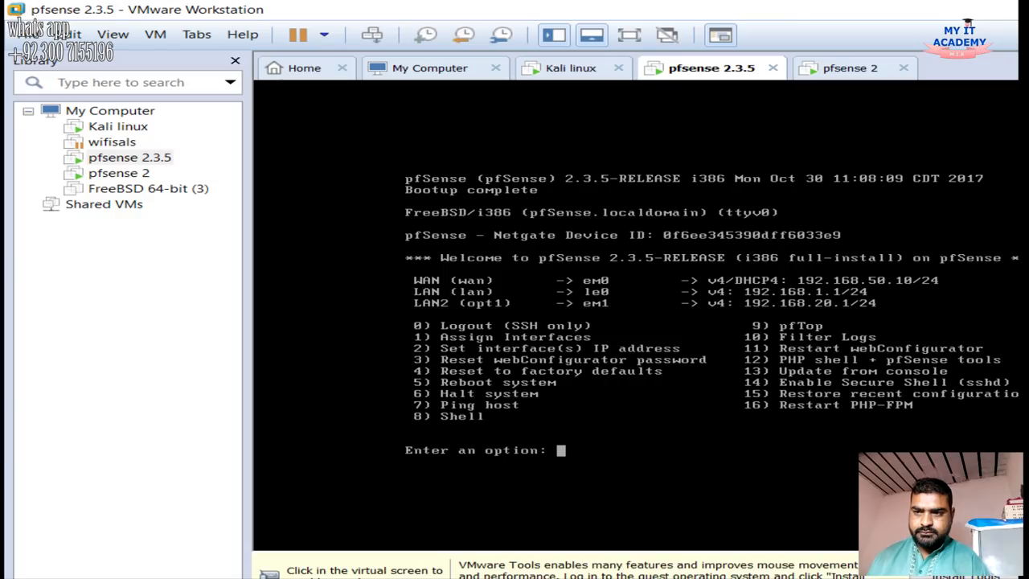
pyautogui.click(851, 68)
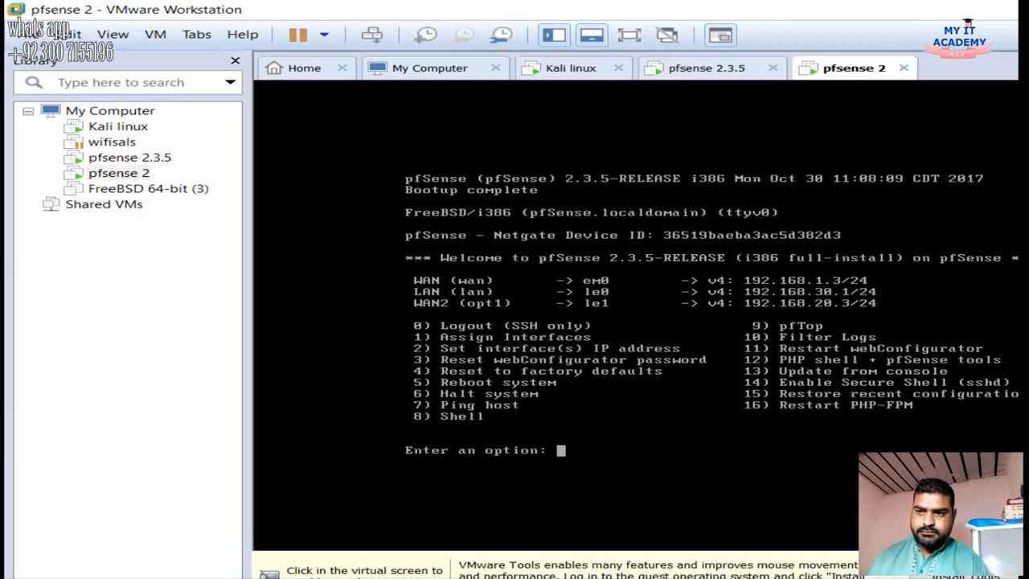
pyautogui.moveTo(708, 68); pyautogui.dragTo(840, 68)
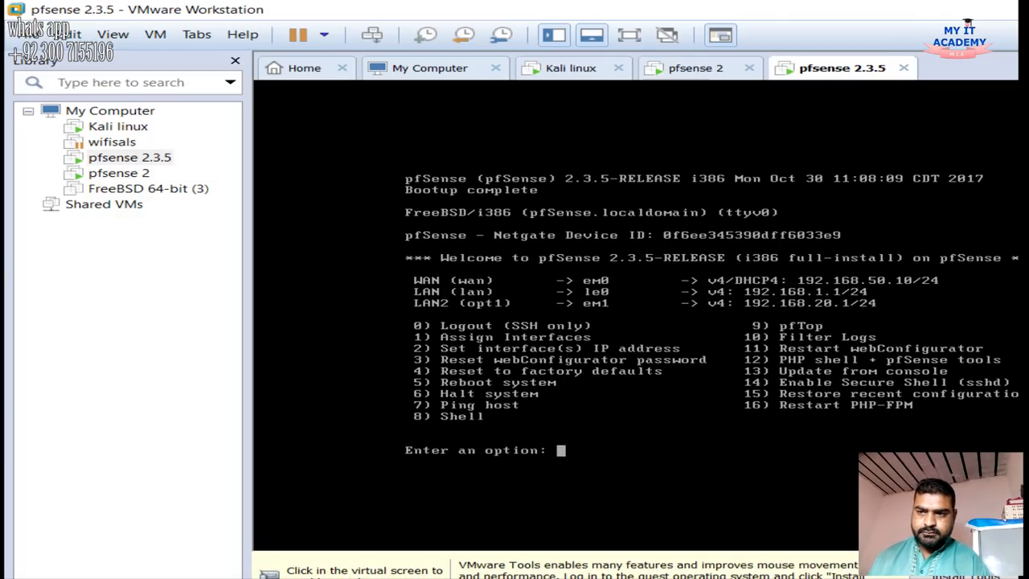
pyautogui.click(711, 69)
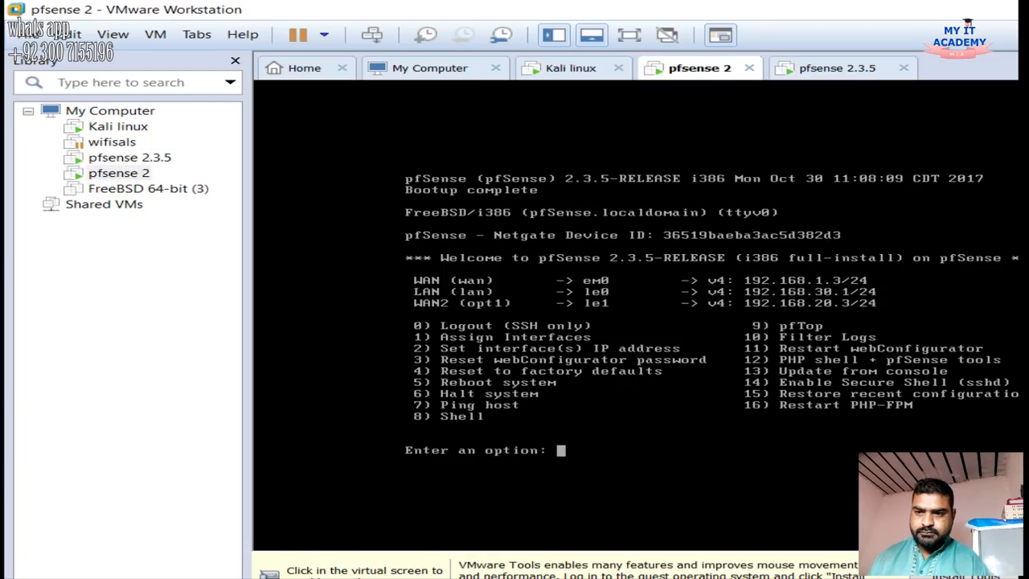
pyautogui.click(571, 68)
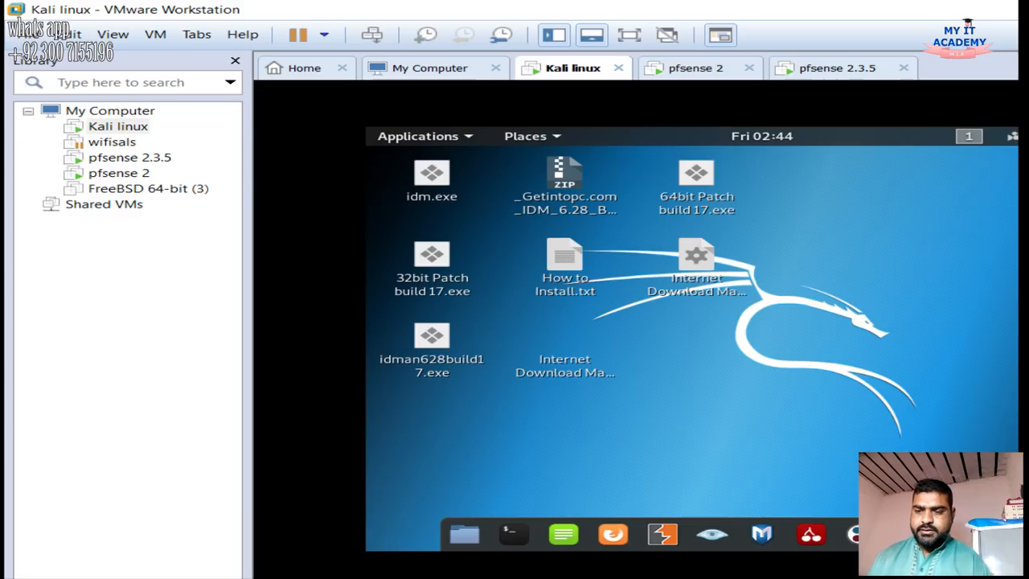
# Switch Kali's wired connection to the pfsense load balancer network profile
pyautogui.rightClick(866, 356)
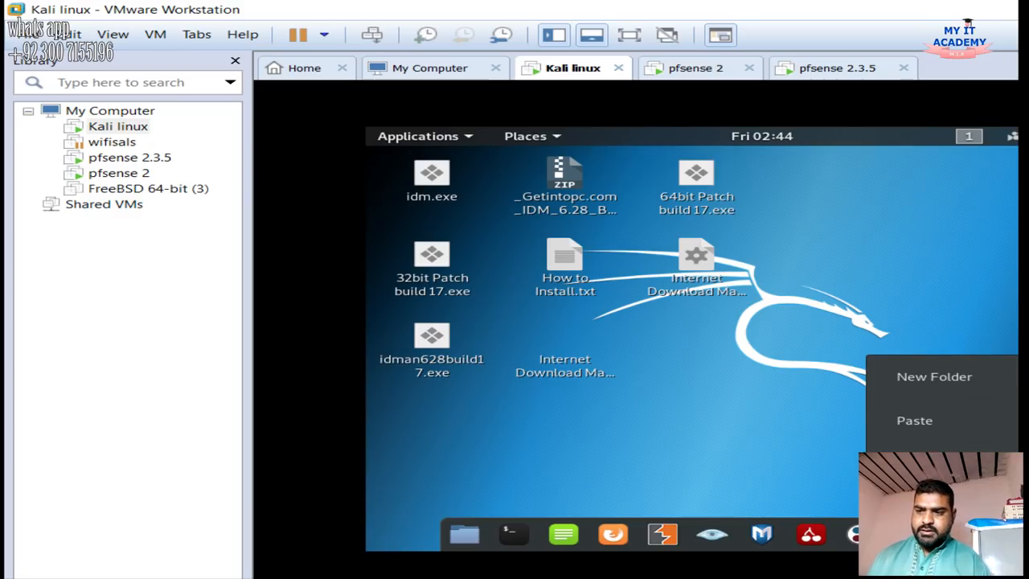
pyautogui.press('Escape')
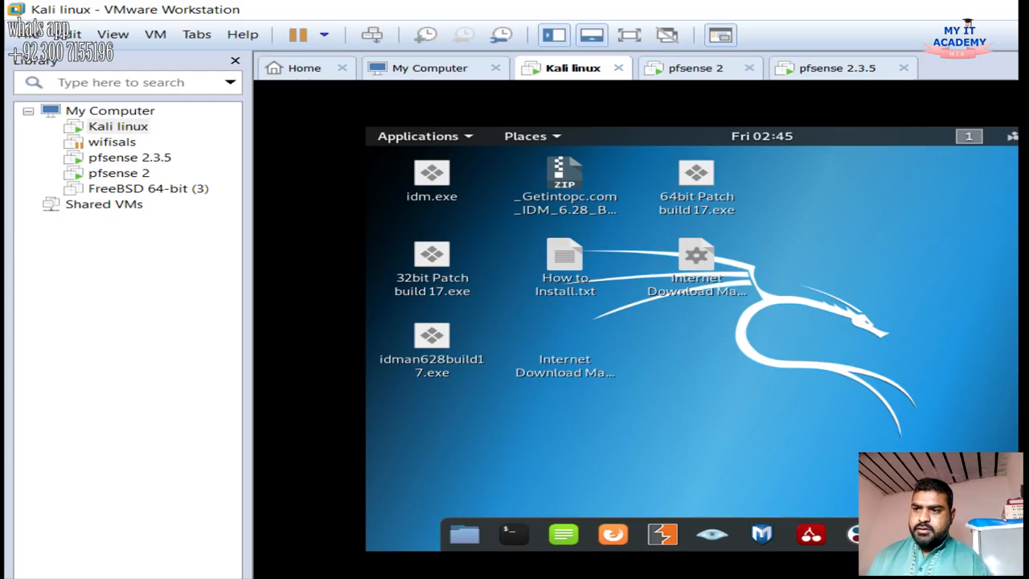
pyautogui.click(1015, 137)
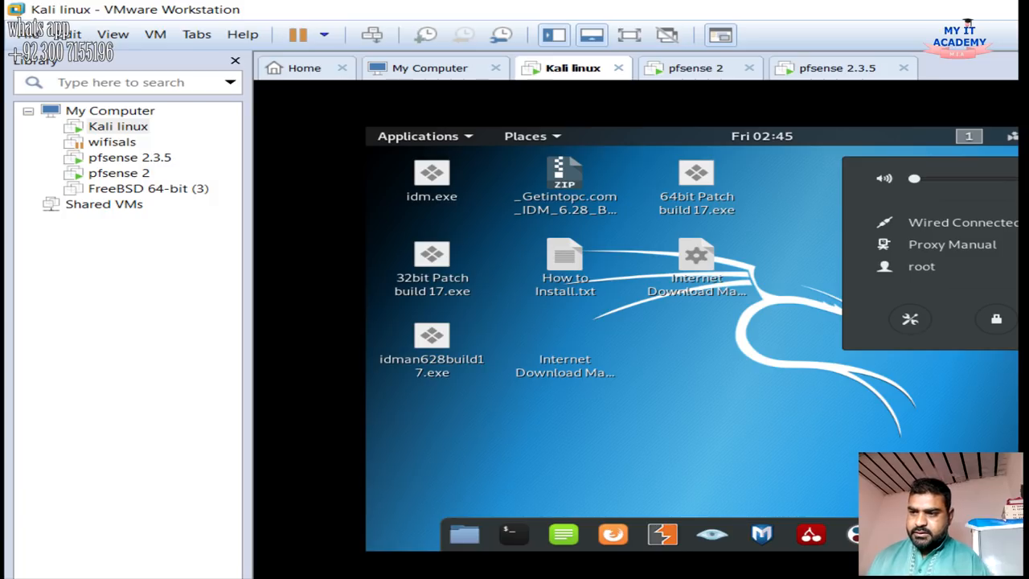
pyautogui.click(949, 223)
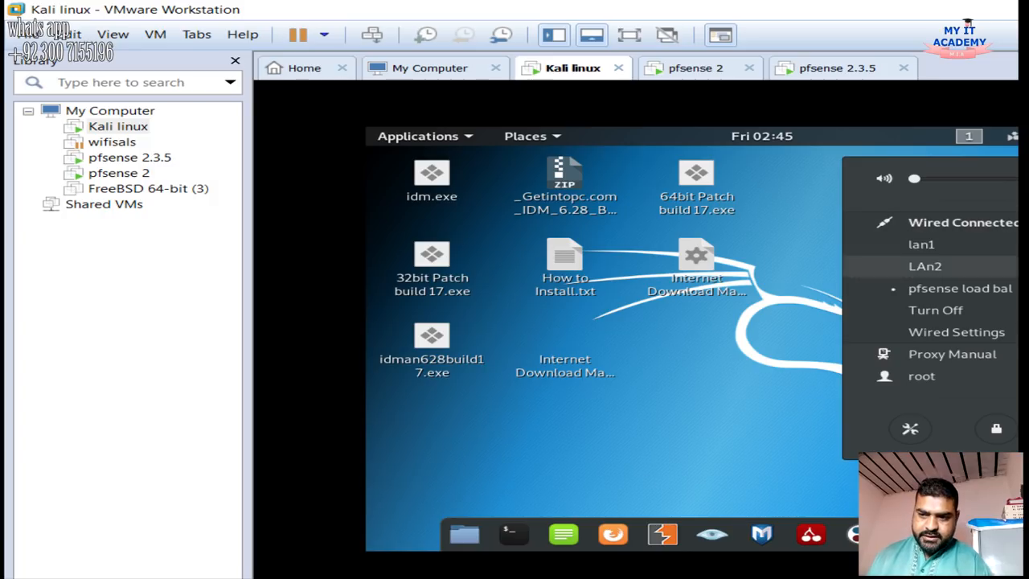
pyautogui.click(957, 288)
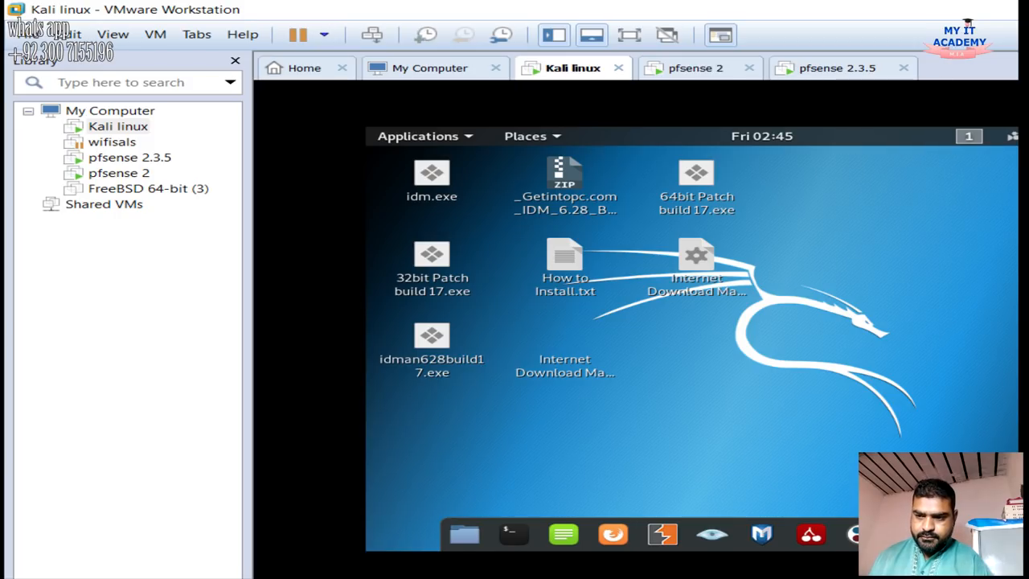
# Glance at the pfsense 2 and pfsense 2.3.5 consoles, then return to Kali
pyautogui.click(696, 68)
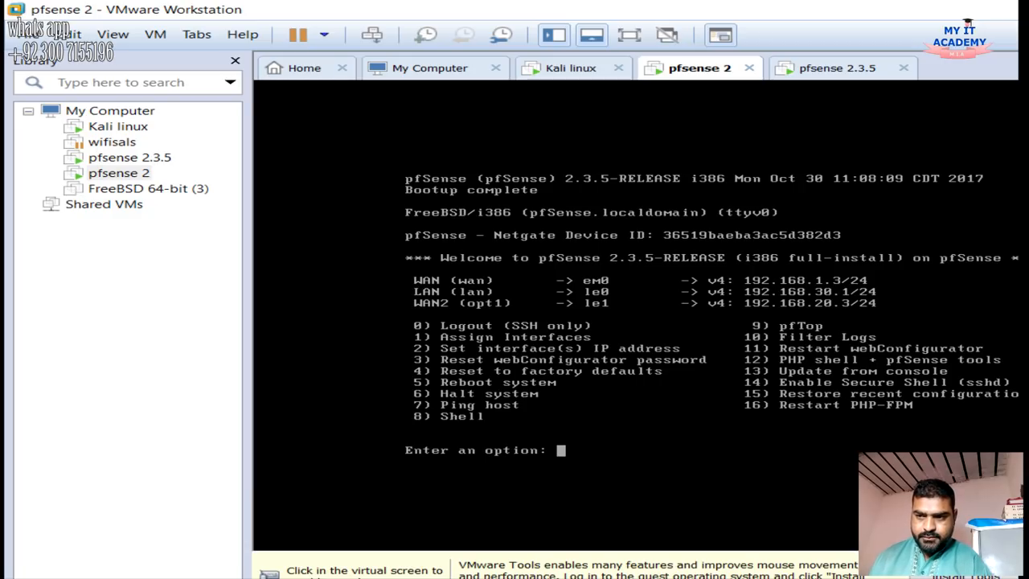
pyautogui.click(838, 68)
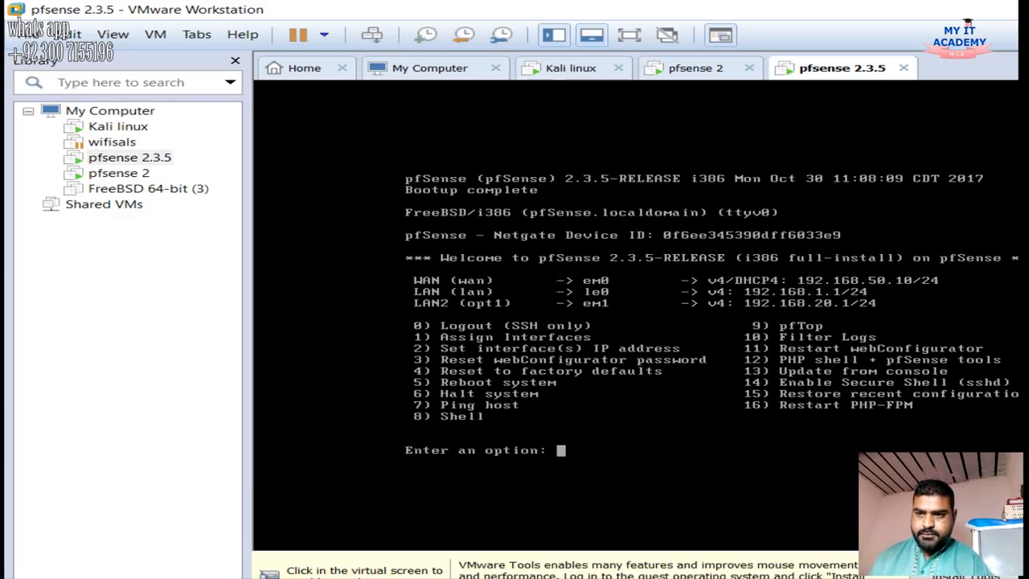
pyautogui.click(573, 68)
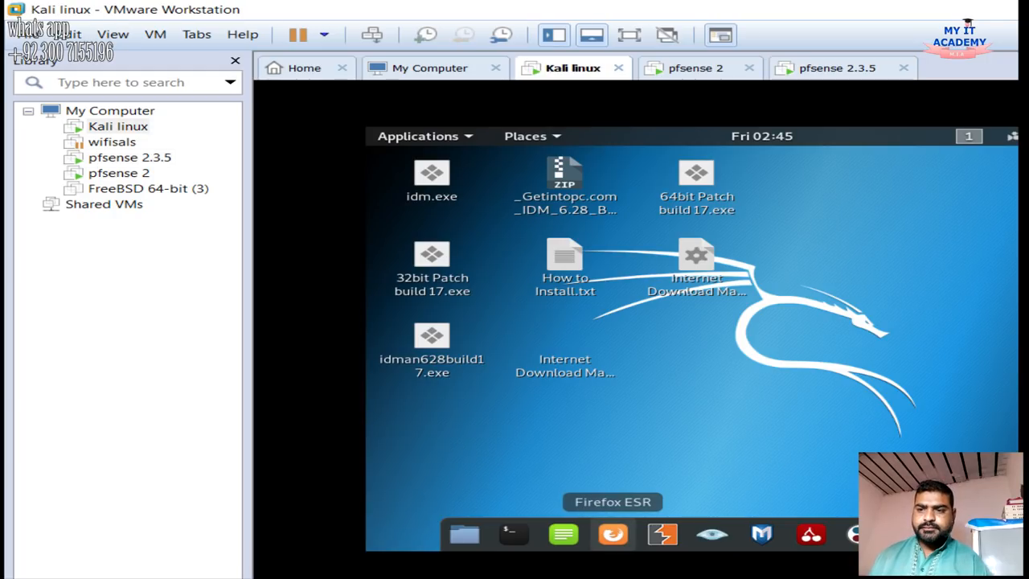
# Launch Firefox ESR and load the pfSense web interface at 192.168.30.1
pyautogui.click(613, 534)
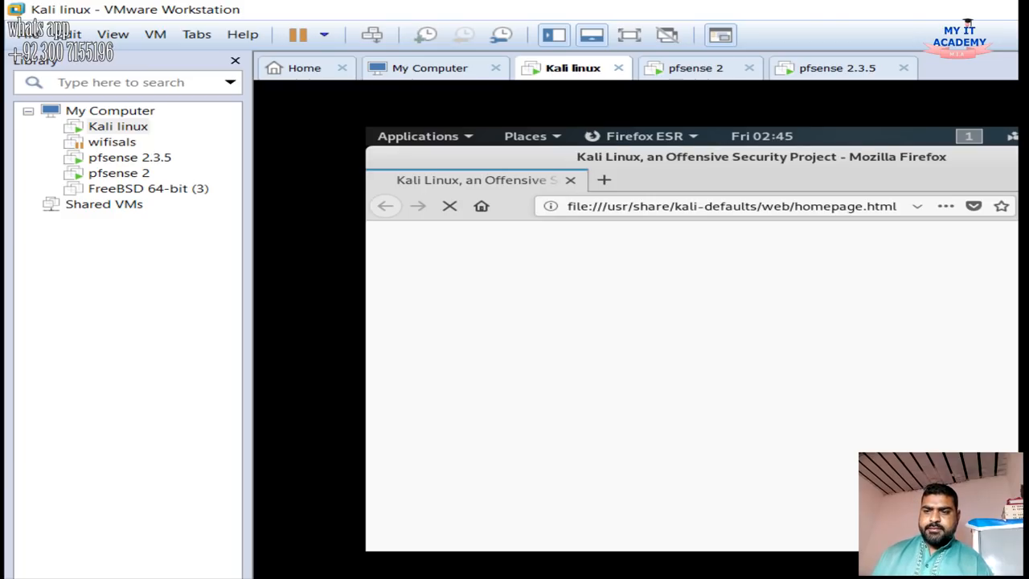
pyautogui.click(760, 206)
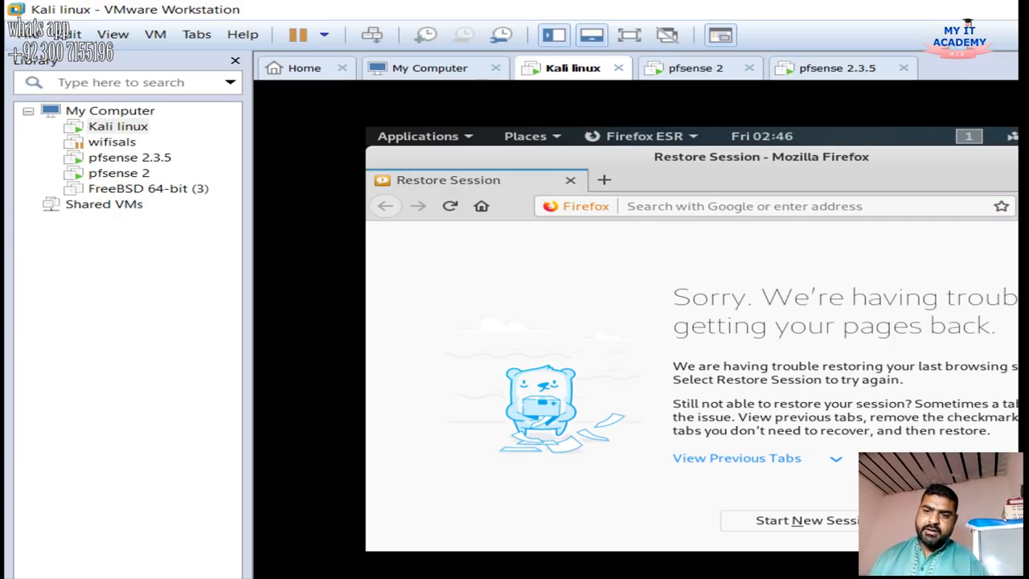
pyautogui.click(745, 207)
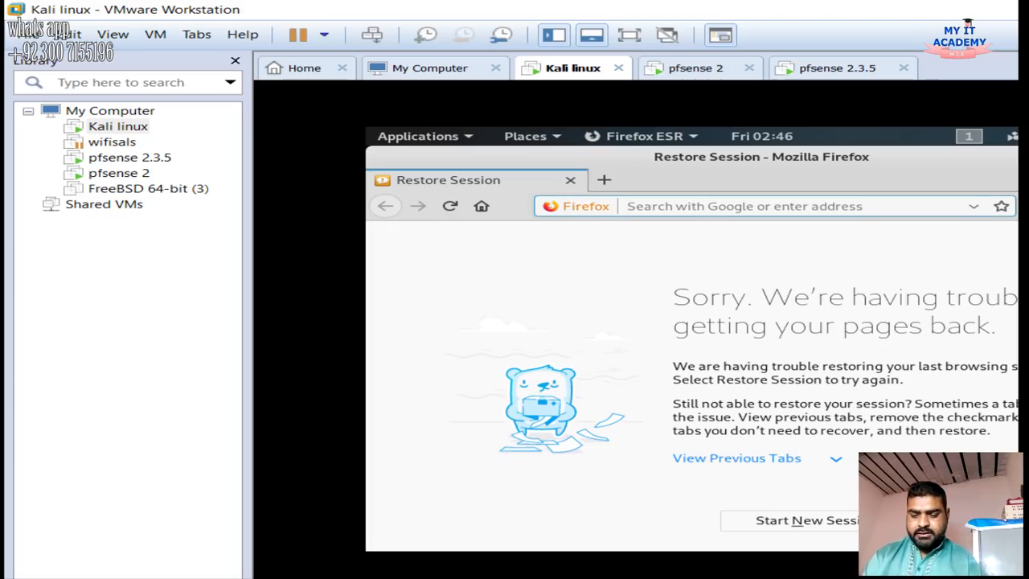
pyautogui.write('119')
pyautogui.press('BackSpace')
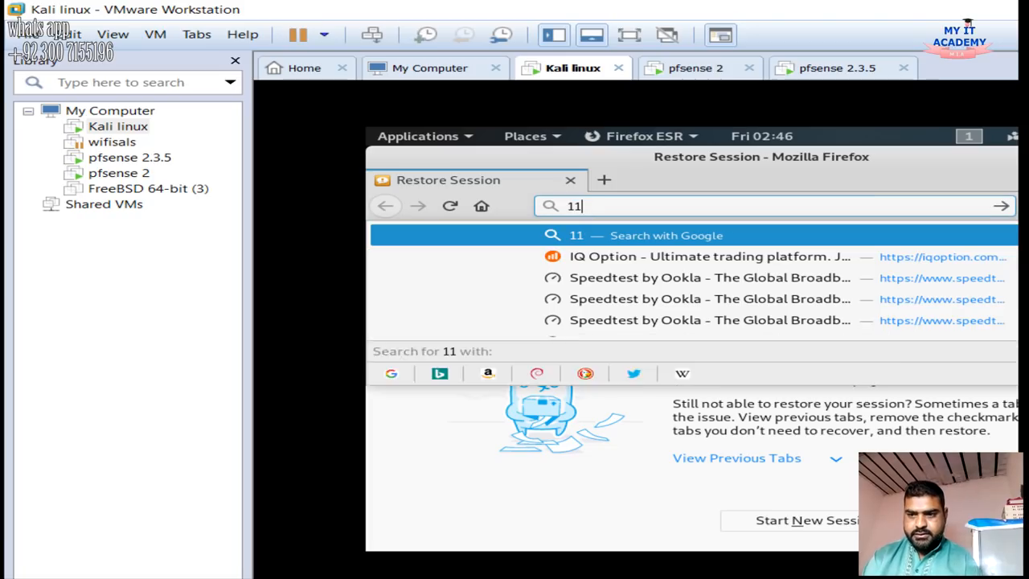
pyautogui.press('BackSpace')
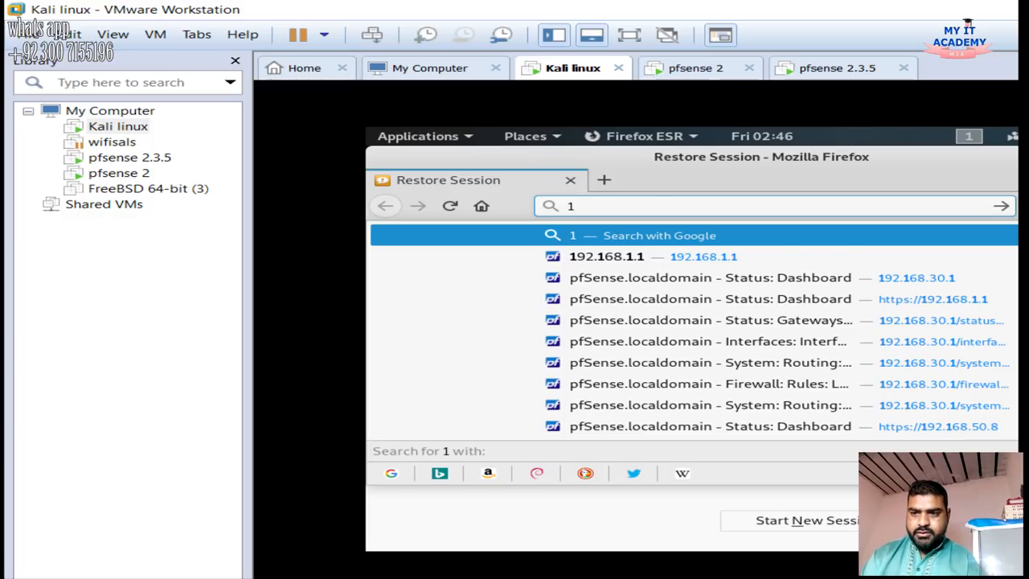
pyautogui.write('92.')
pyautogui.press('Return')
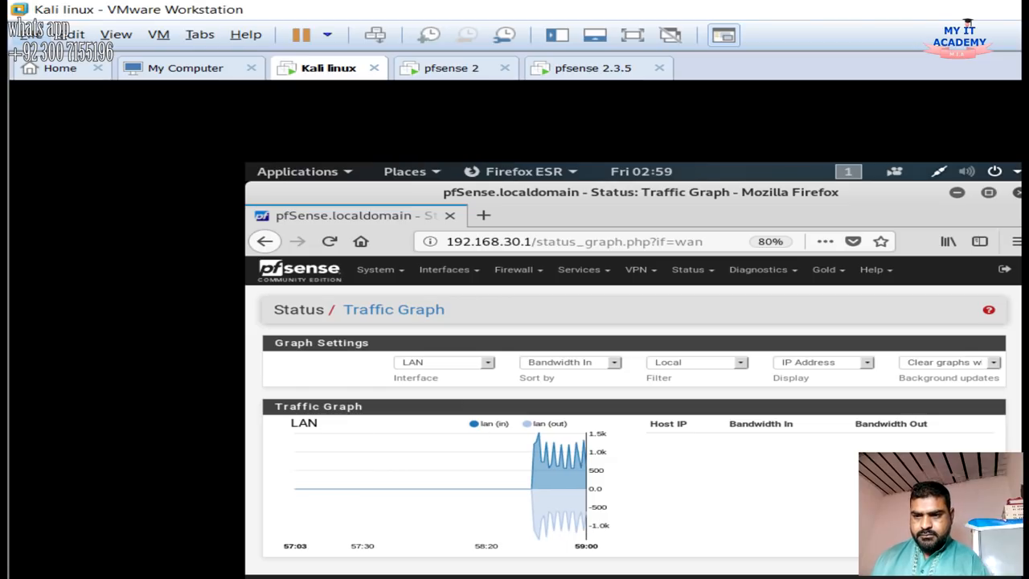
# Inspect Kali's wired connection options, then select the pfSense IP in the address bar
pyautogui.click(973, 171)
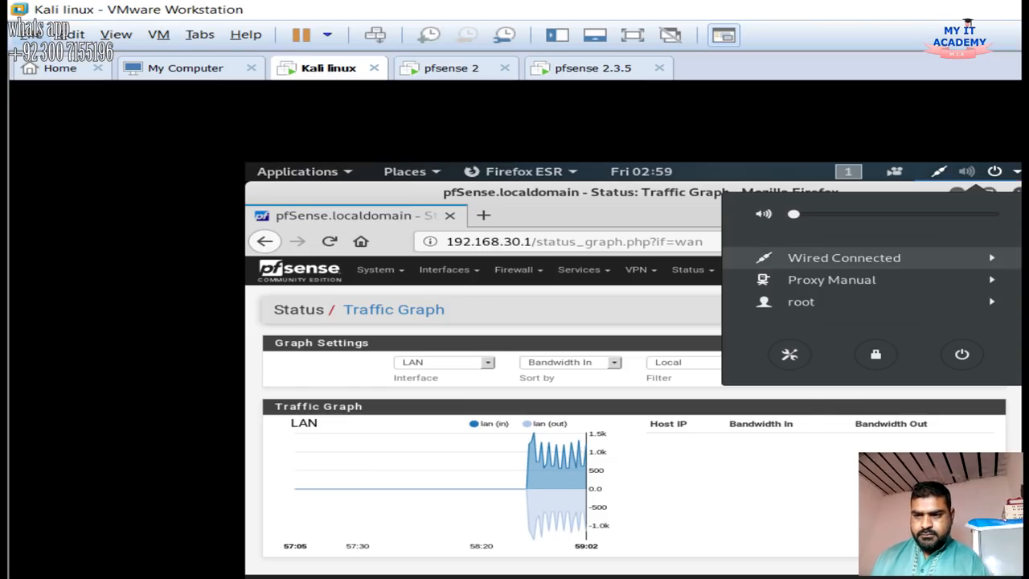
pyautogui.click(844, 257)
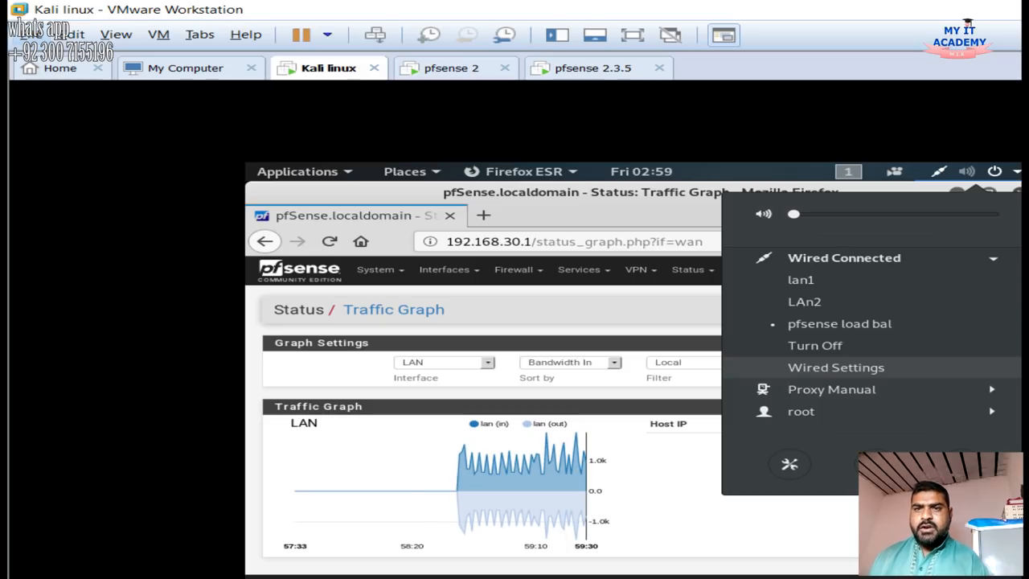
pyautogui.press('Escape')
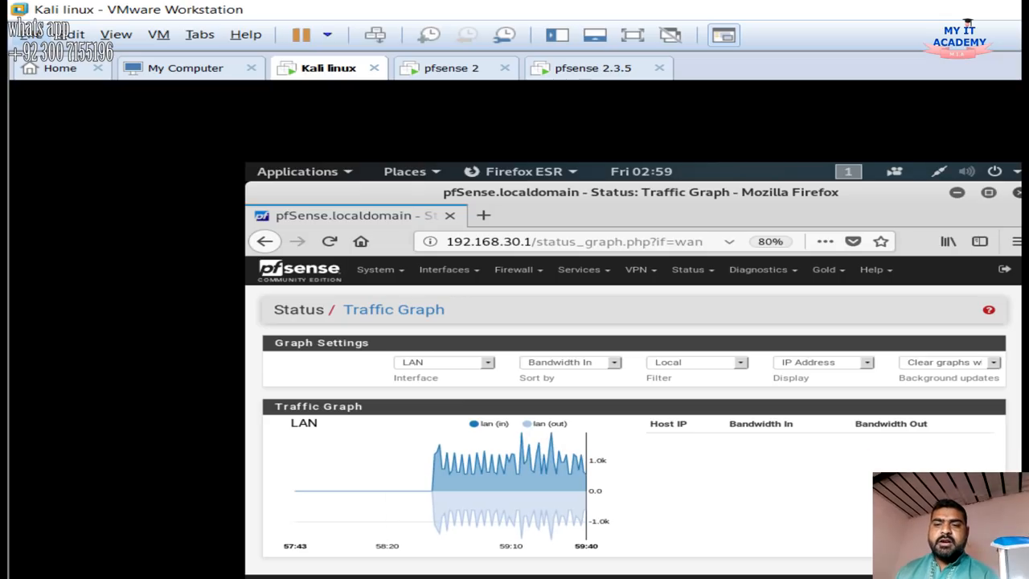
pyautogui.moveTo(532, 241); pyautogui.dragTo(447, 241)
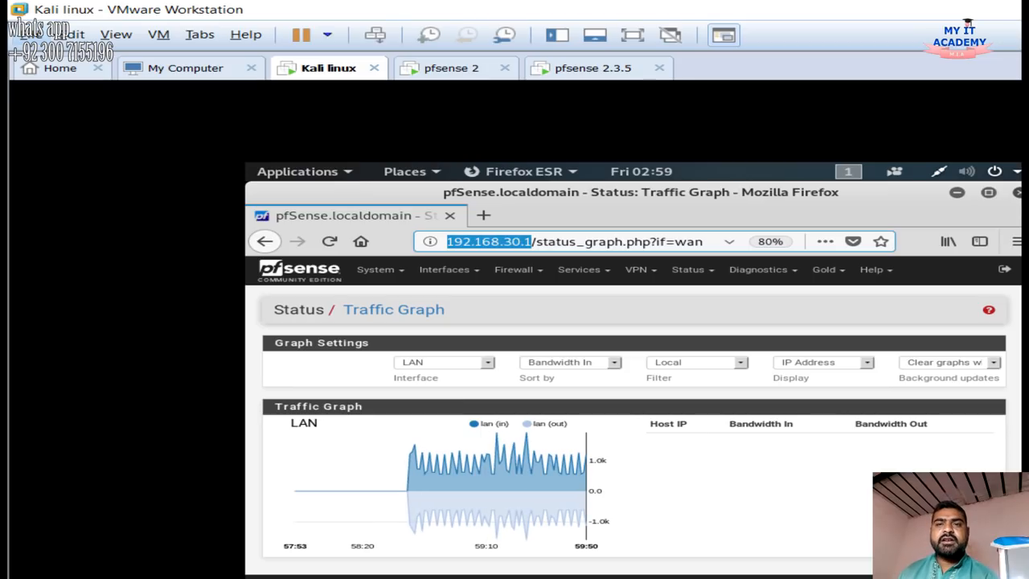
# Check the system menu's proxy settings, then return to the pfSense Status / Dashboard
pyautogui.click(969, 173)
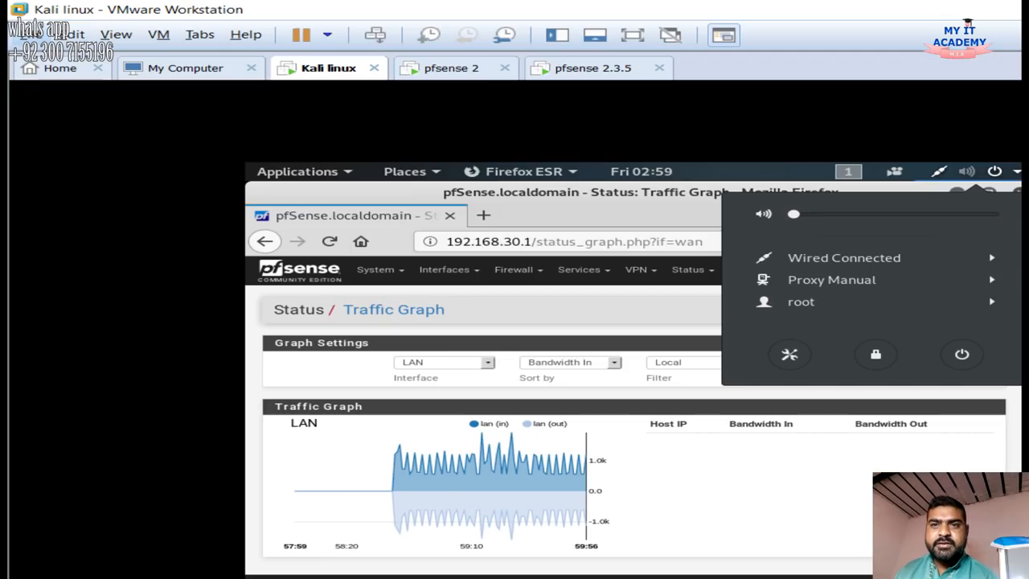
pyautogui.click(832, 279)
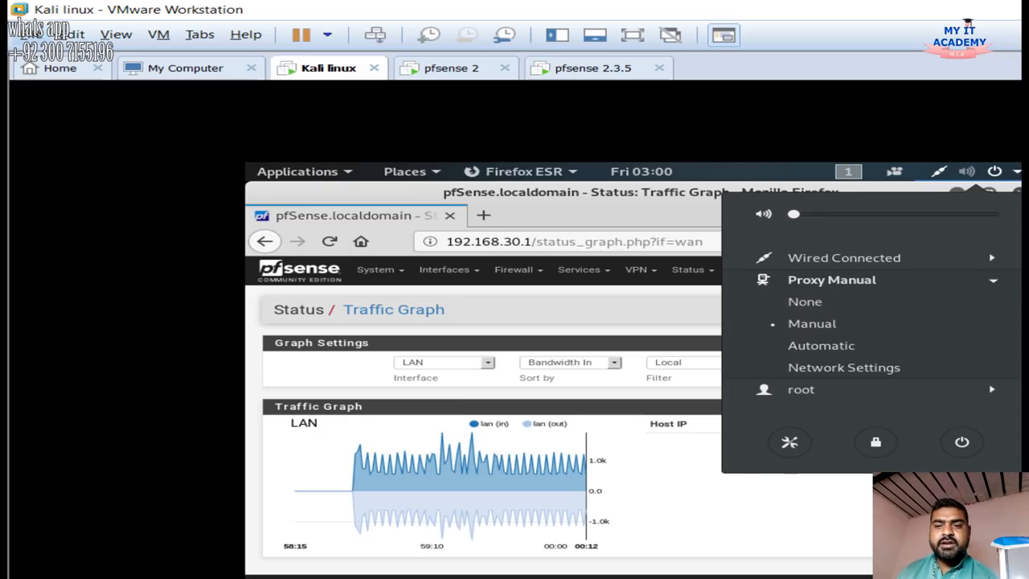
pyautogui.click(586, 241)
pyautogui.click(585, 242)
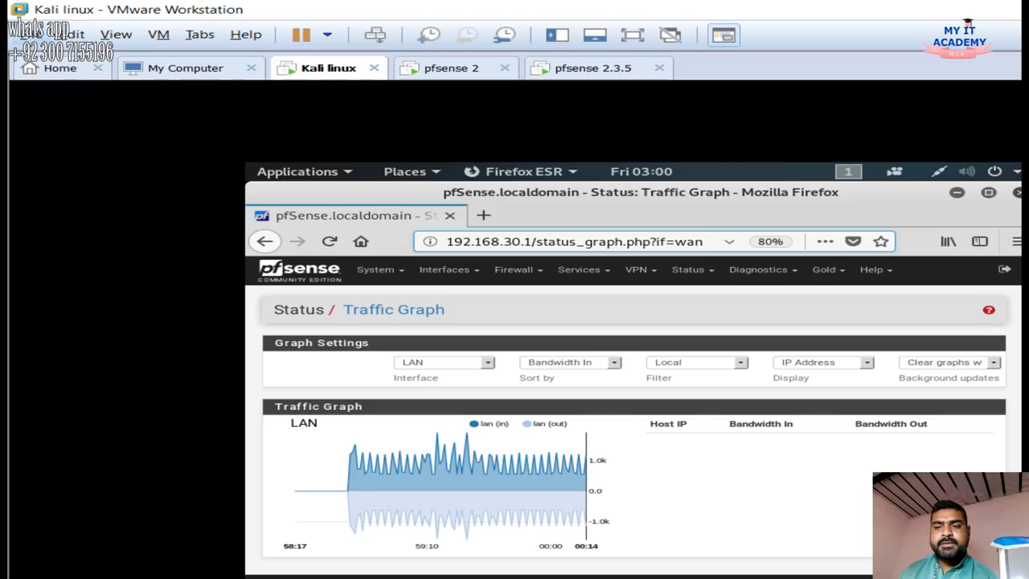
pyautogui.click(299, 271)
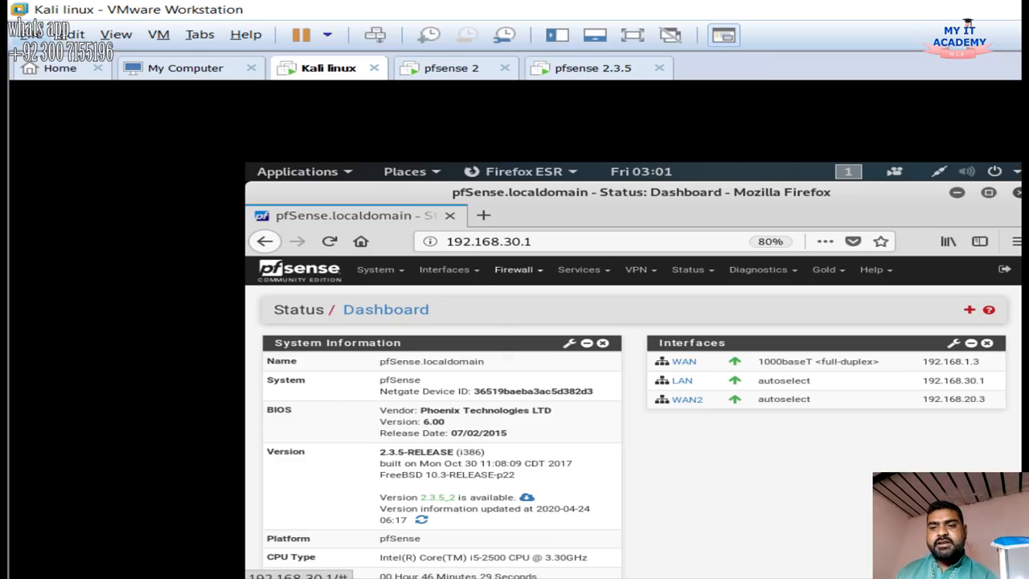
# Look at the Firewall menu and interface assignments, then go back to the dashboard
pyautogui.click(514, 269)
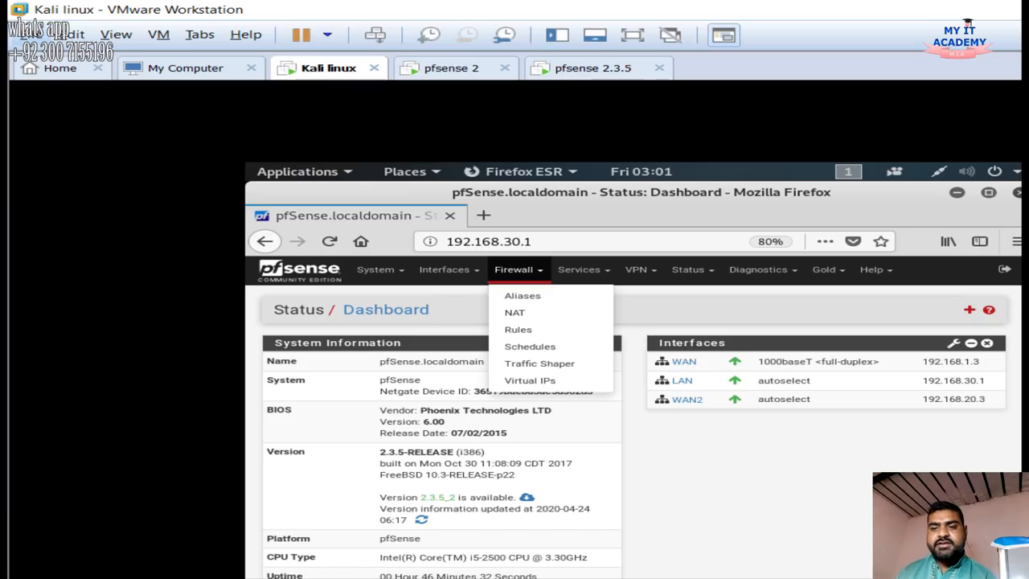
pyautogui.click(444, 270)
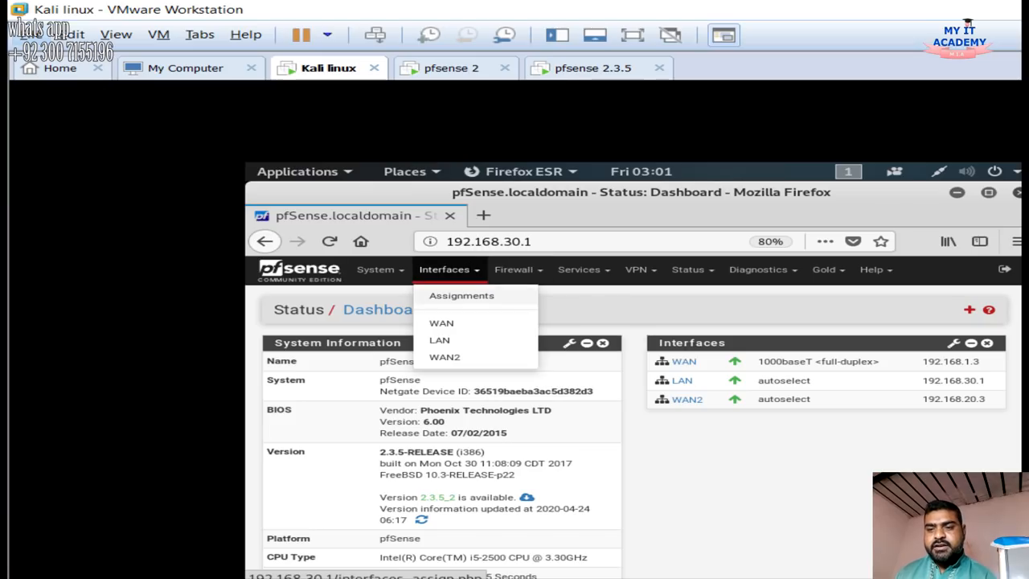
pyautogui.click(462, 295)
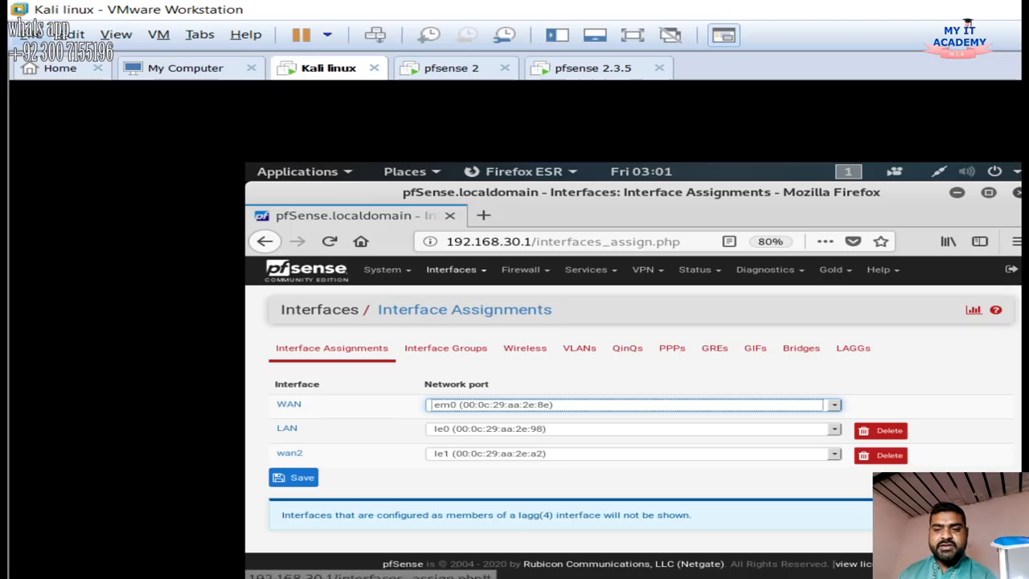
pyautogui.click(306, 270)
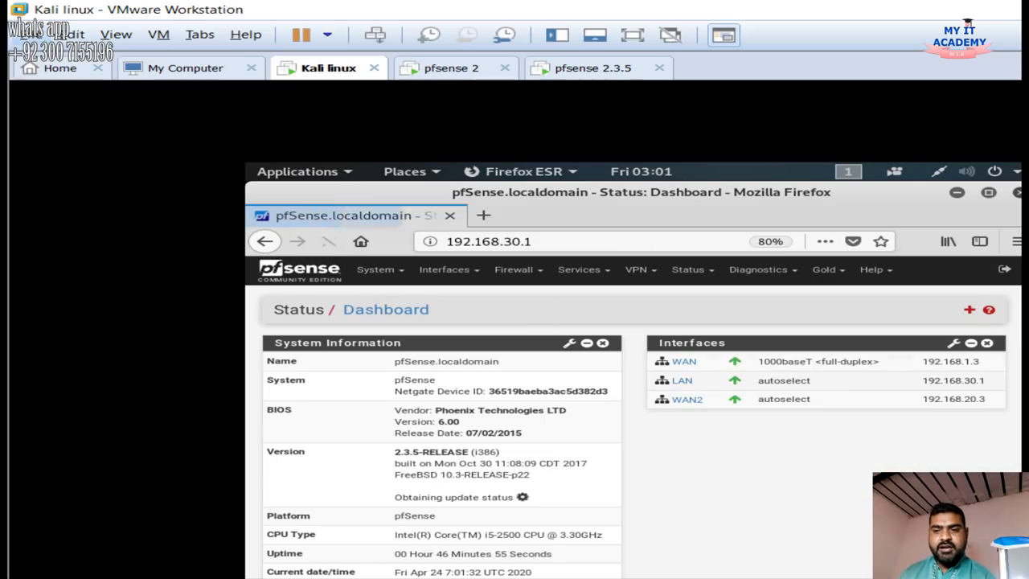
pyautogui.moveTo(724, 426); pyautogui.dragTo(643, 331)
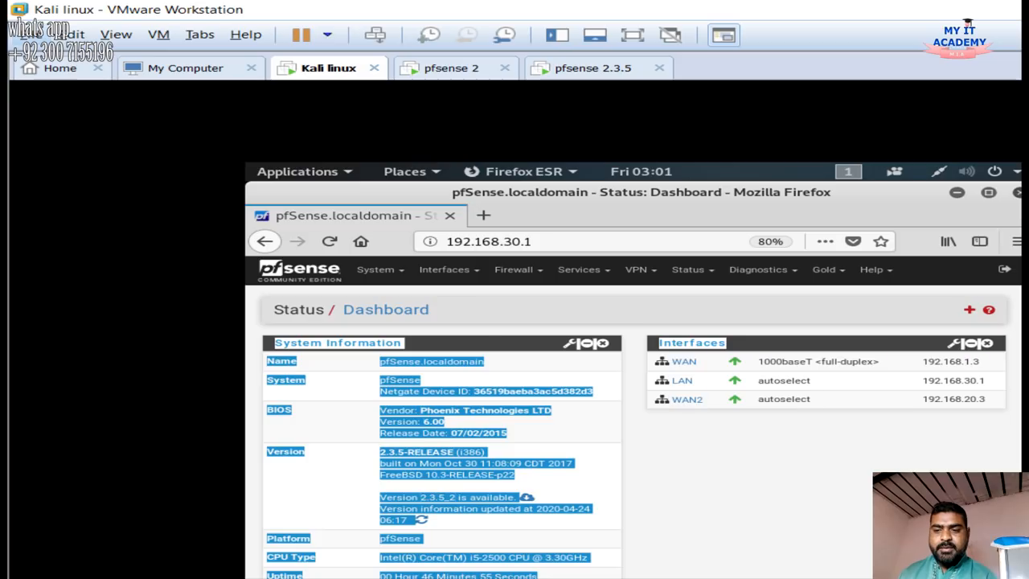
pyautogui.click(724, 447)
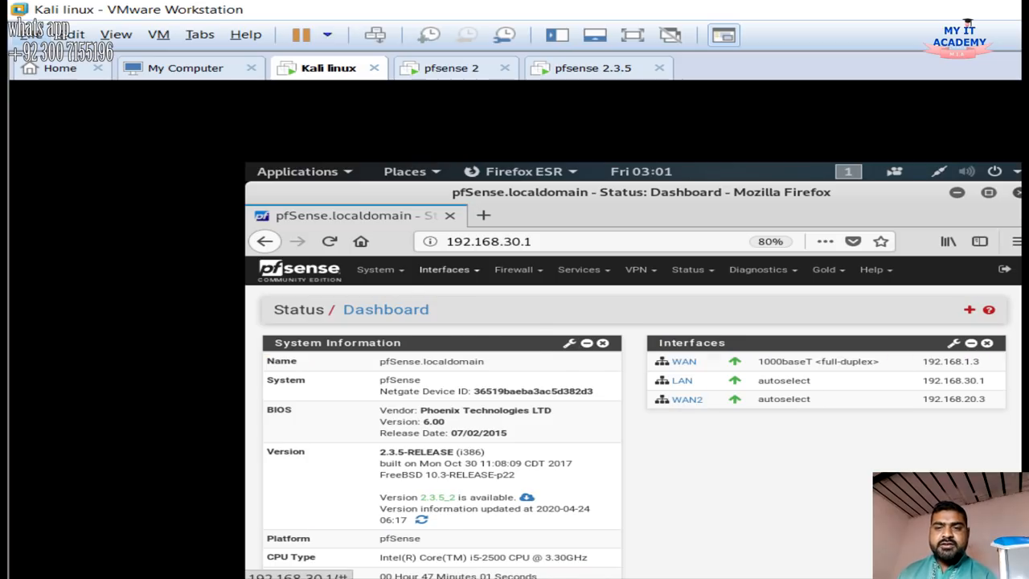
# Open Interfaces > WAN and keep the IPv4 configuration type as Static IPv4
pyautogui.click(449, 270)
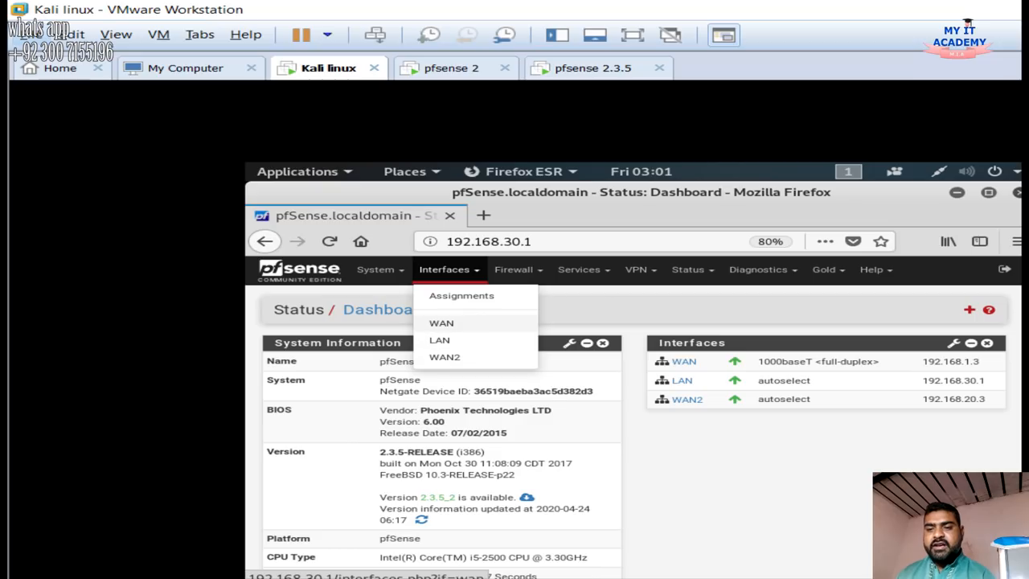
pyautogui.click(442, 322)
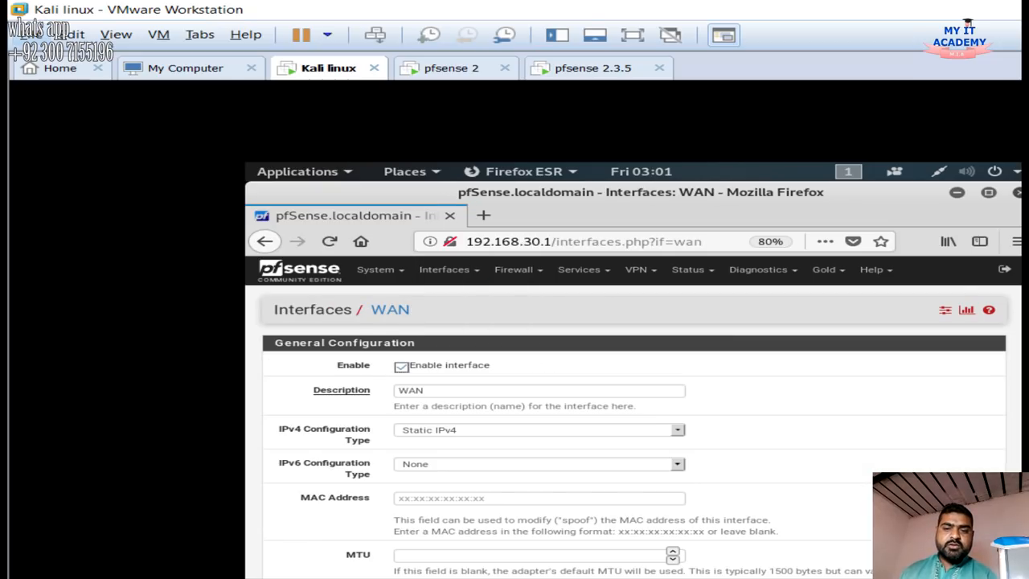
pyautogui.scroll(-1, 634, 418)
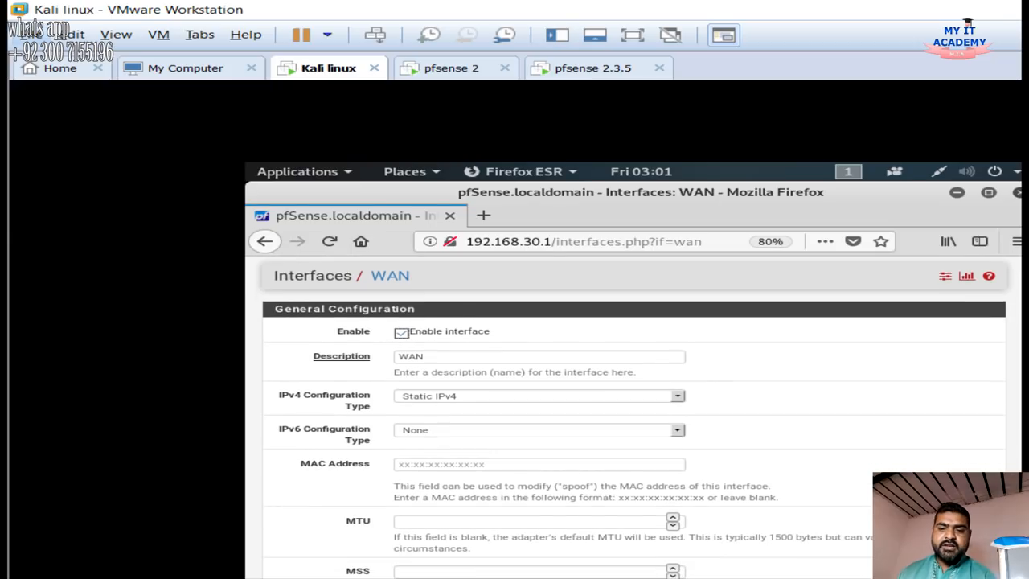
pyautogui.click(515, 356)
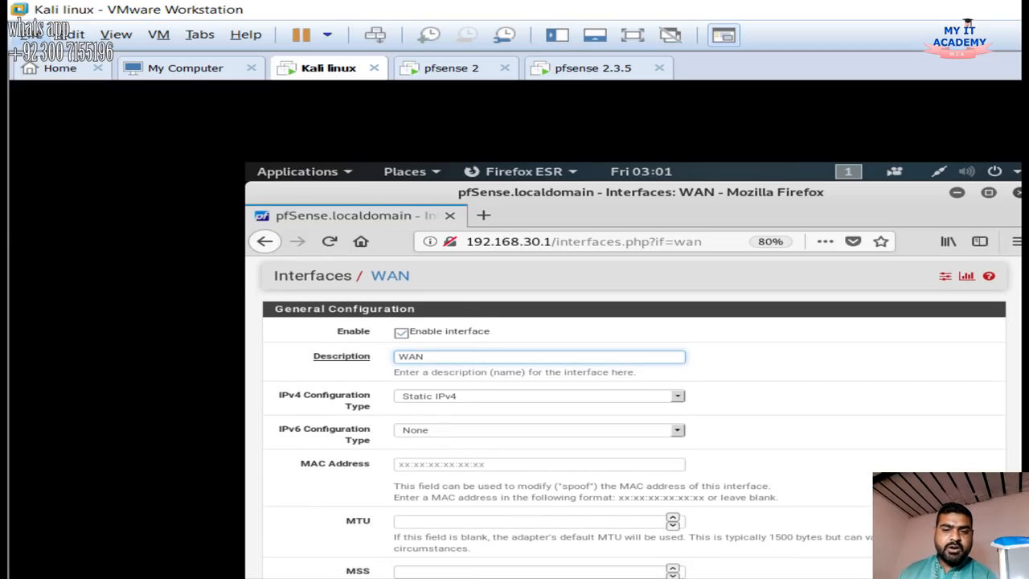
pyautogui.scroll(-1, 634, 418)
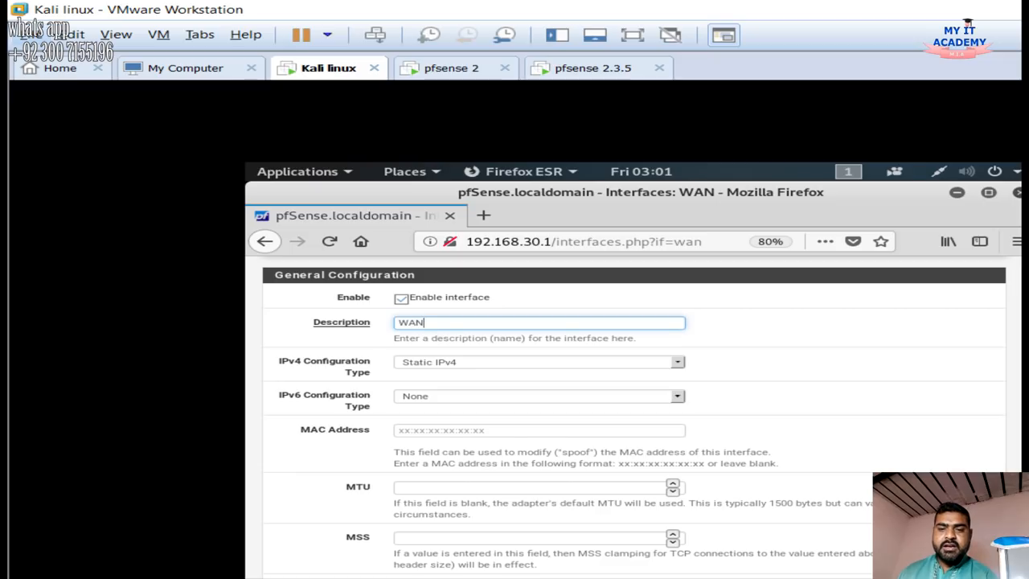
pyautogui.click(538, 363)
pyautogui.click(539, 362)
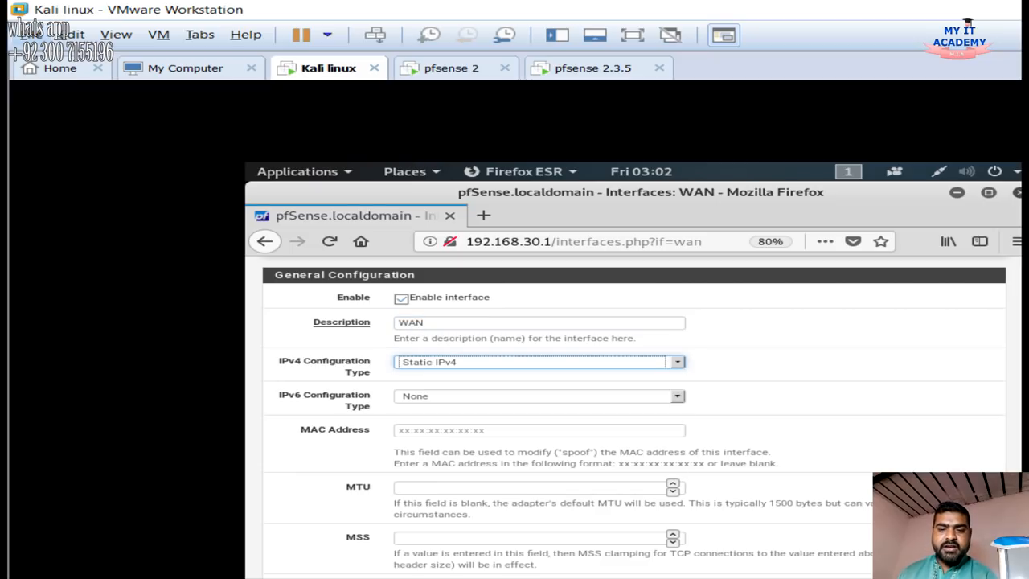
pyautogui.click(539, 396)
pyautogui.click(539, 396)
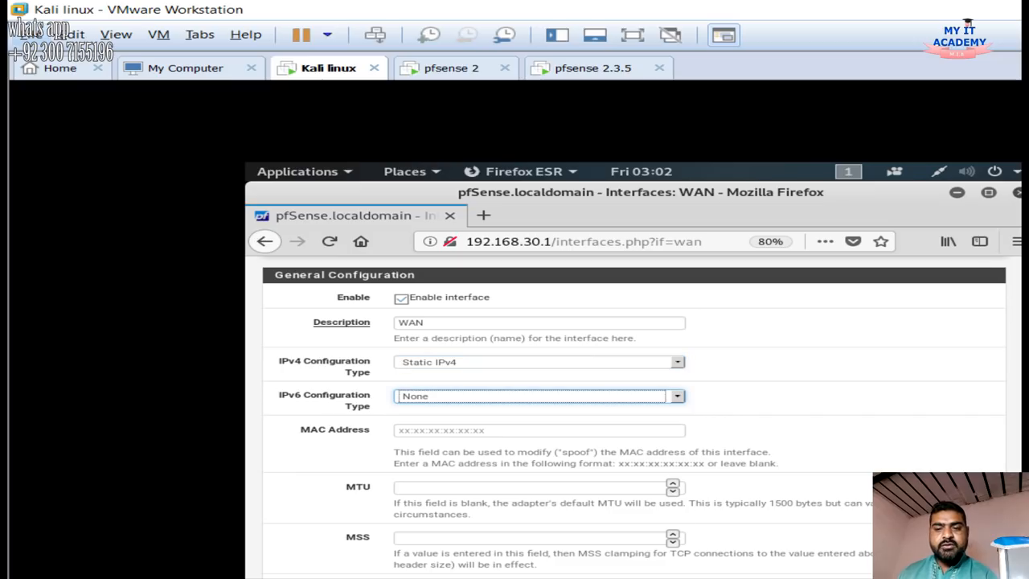
pyautogui.scroll(-3, 636, 418)
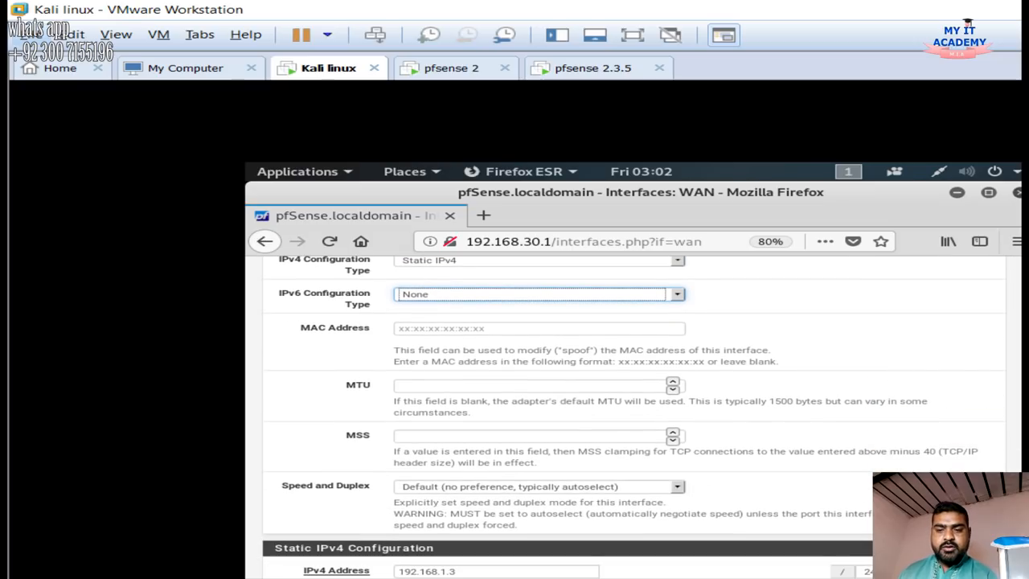
pyautogui.scroll(-1, 636, 418)
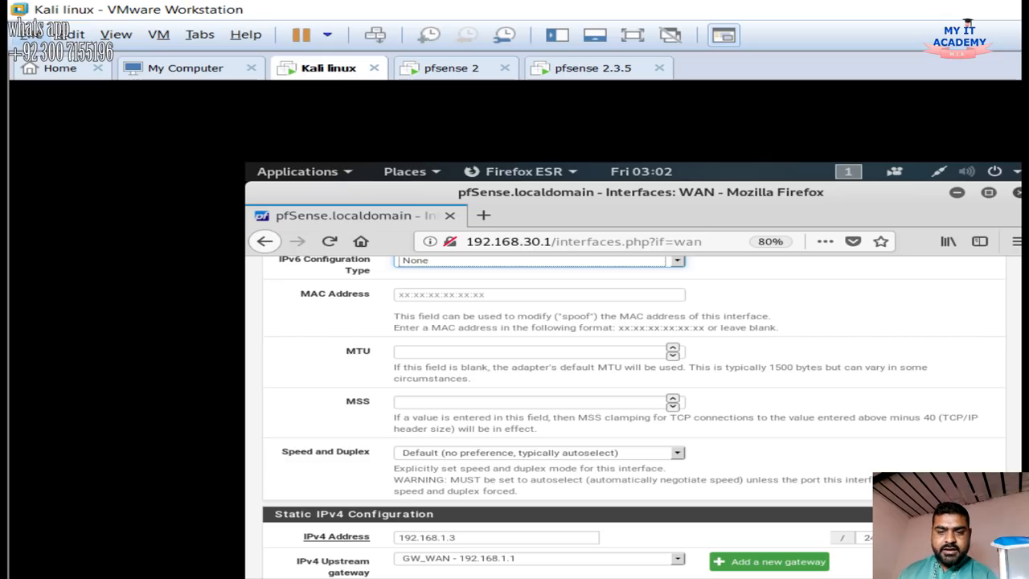
pyautogui.scroll(-2, 635, 418)
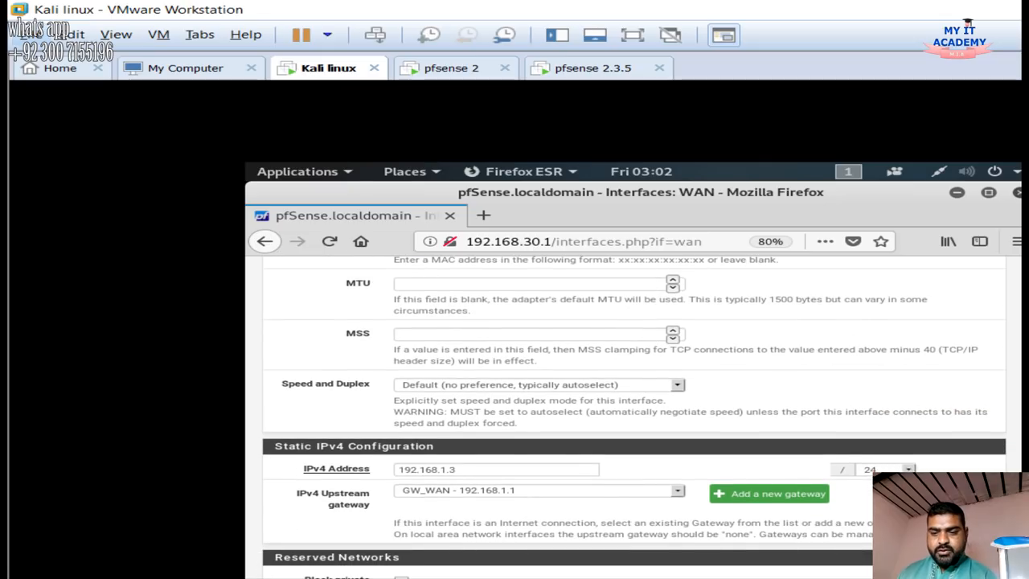
# Keep WAN address 192.168.1.3 and gateway GW_WAN, and start a non-default new gateway WANGW
pyautogui.doubleClick(455, 471)
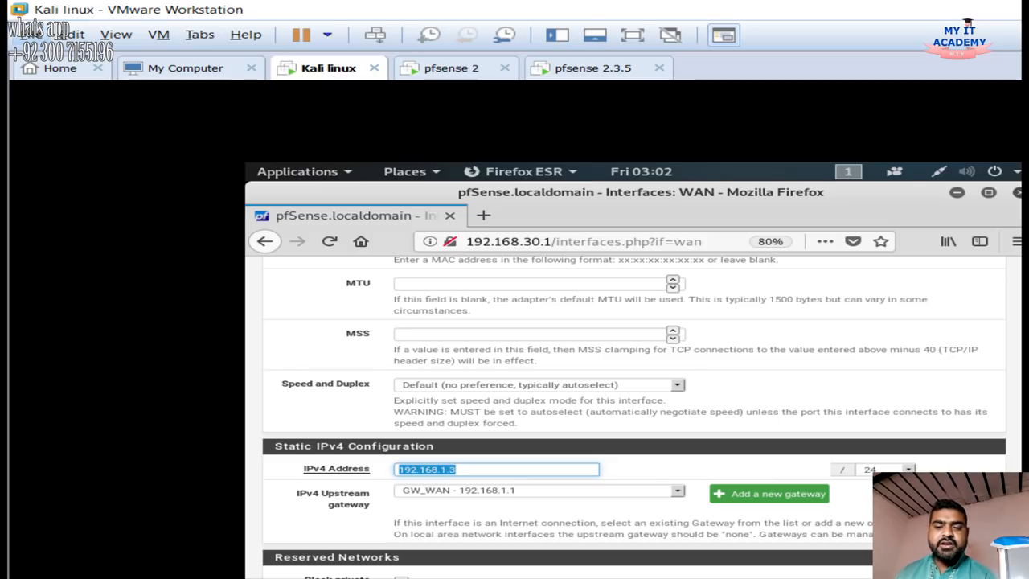
pyautogui.click(457, 469)
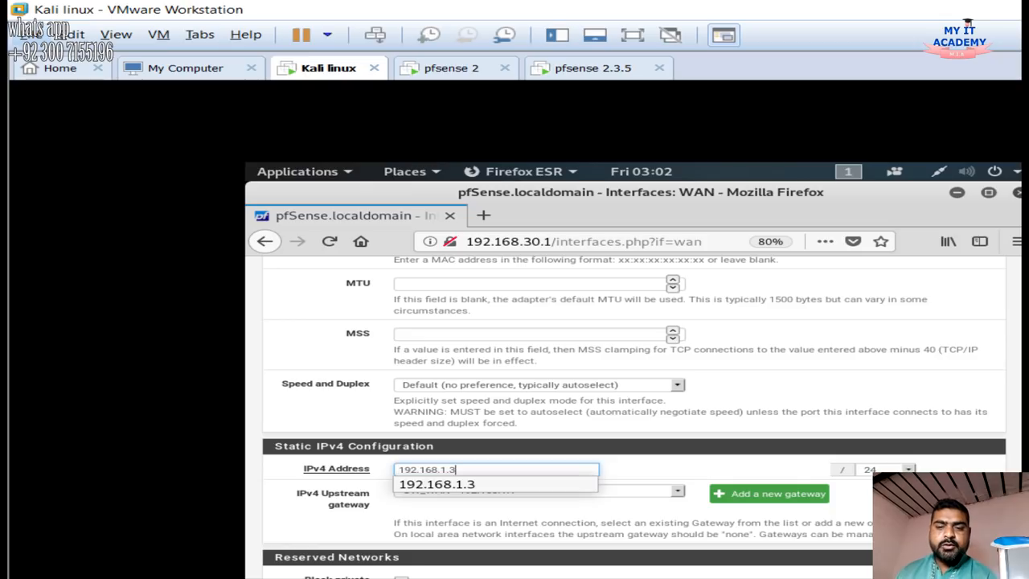
pyautogui.press('Escape')
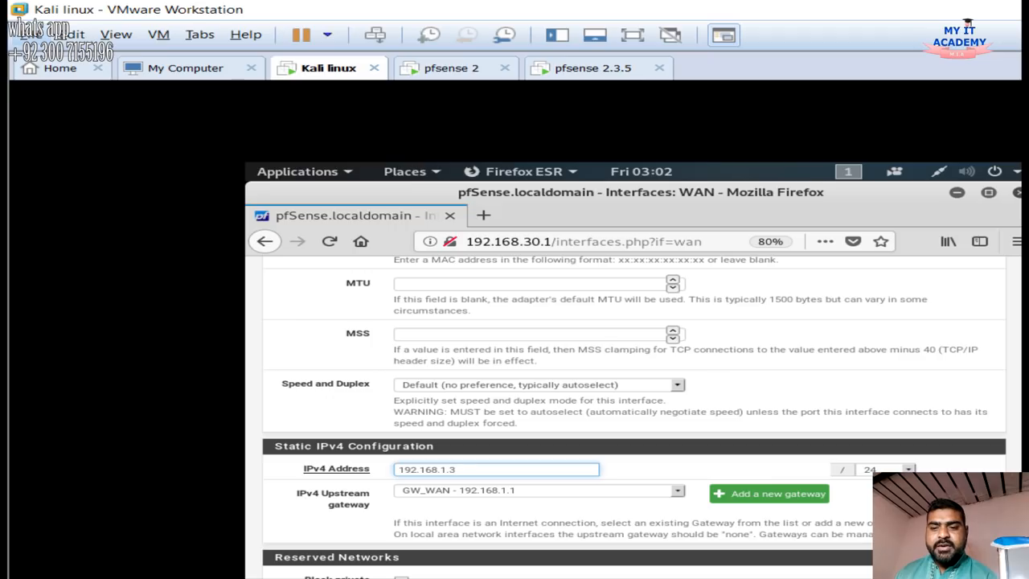
pyautogui.click(678, 491)
pyautogui.click(678, 490)
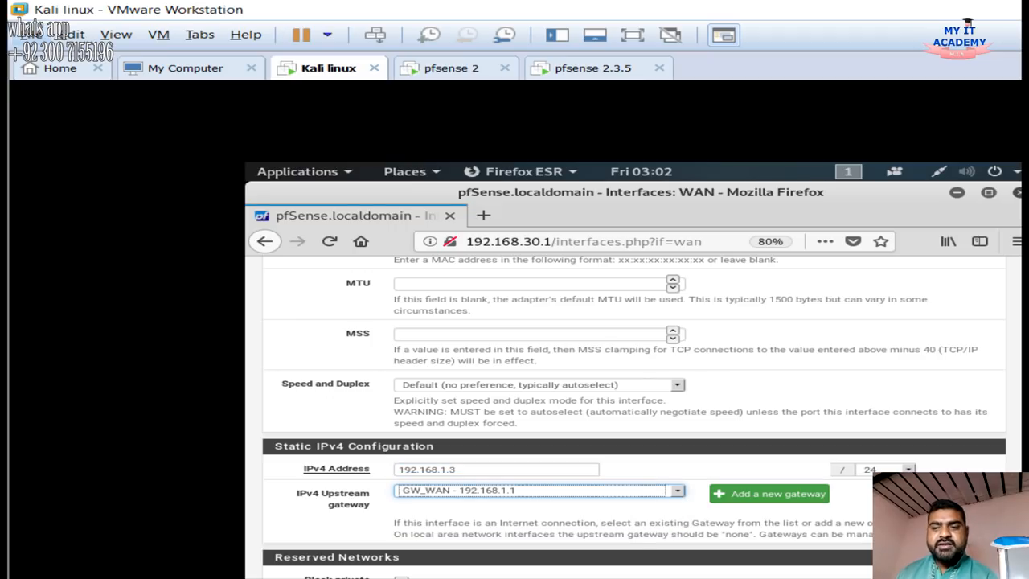
pyautogui.click(769, 494)
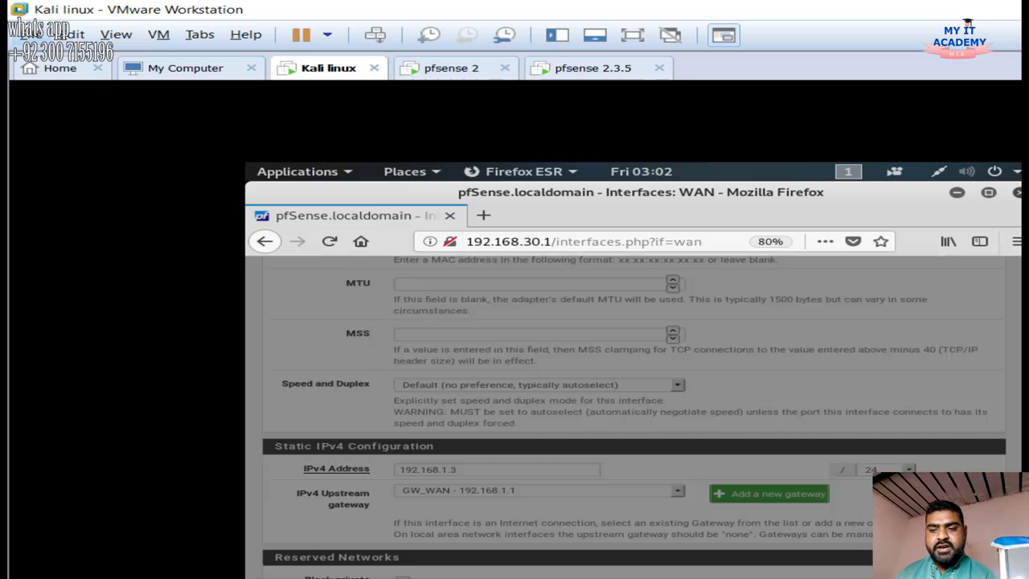
pyautogui.click(419, 334)
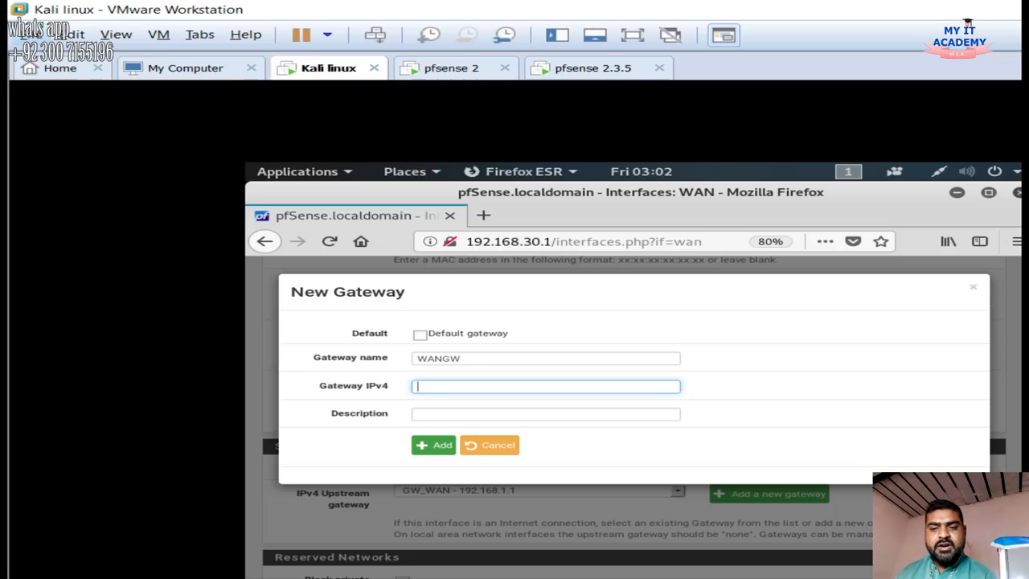
pyautogui.click(489, 445)
pyautogui.moveTo(458, 470); pyautogui.dragTo(397, 470)
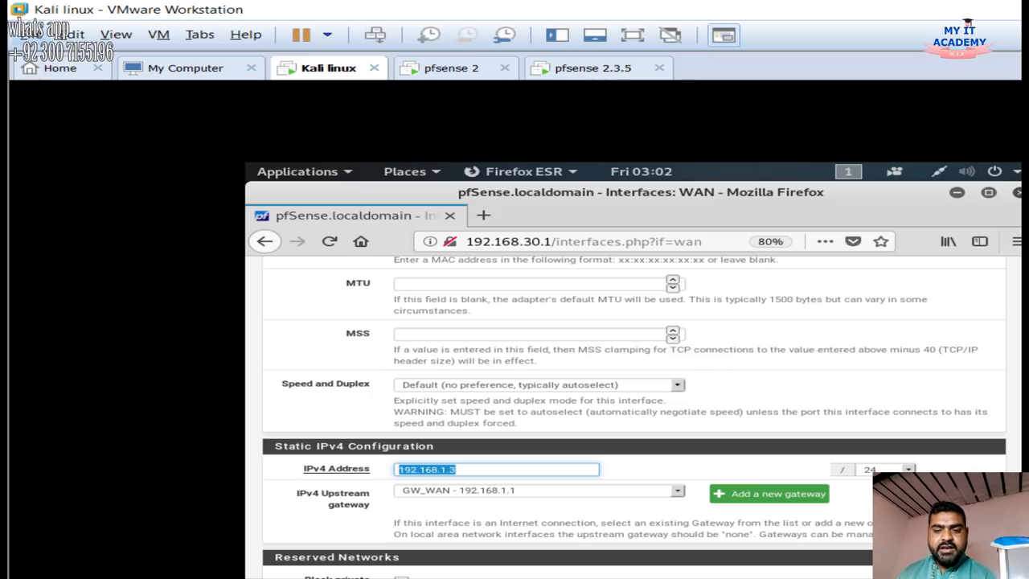
pyautogui.click(501, 470)
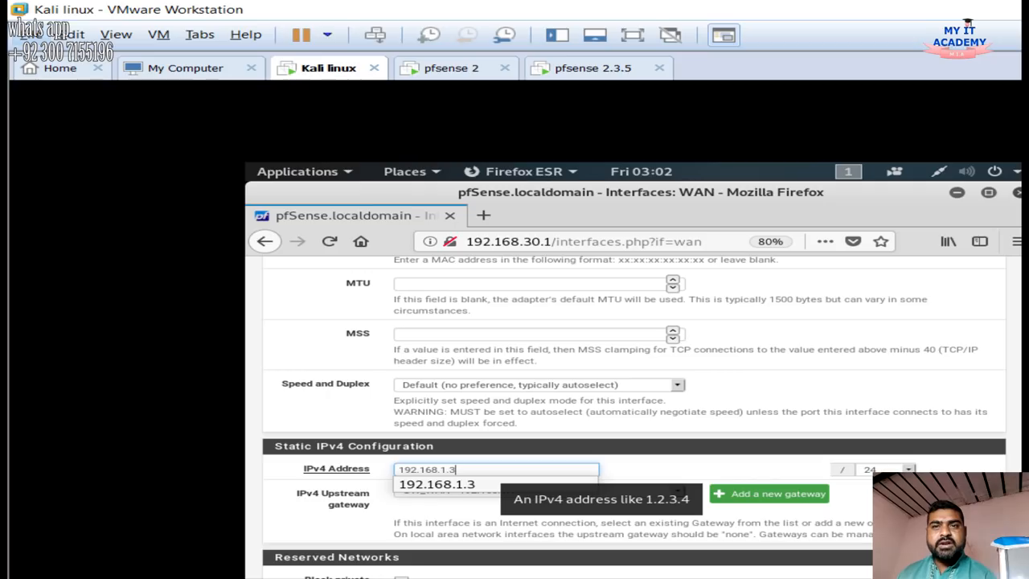
pyautogui.click(667, 470)
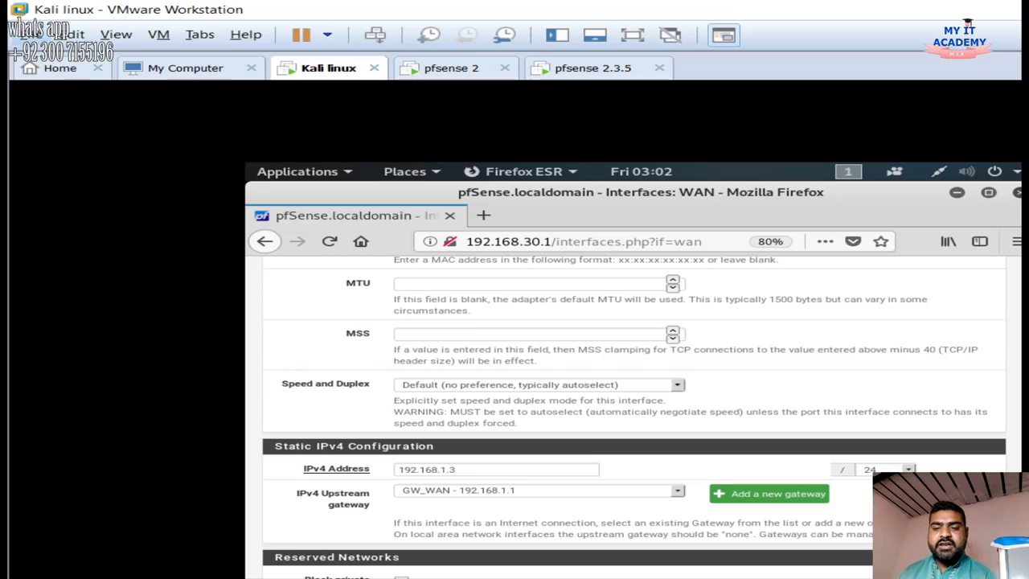
pyautogui.scroll(3, 633, 418)
pyautogui.scroll(5, 634, 418)
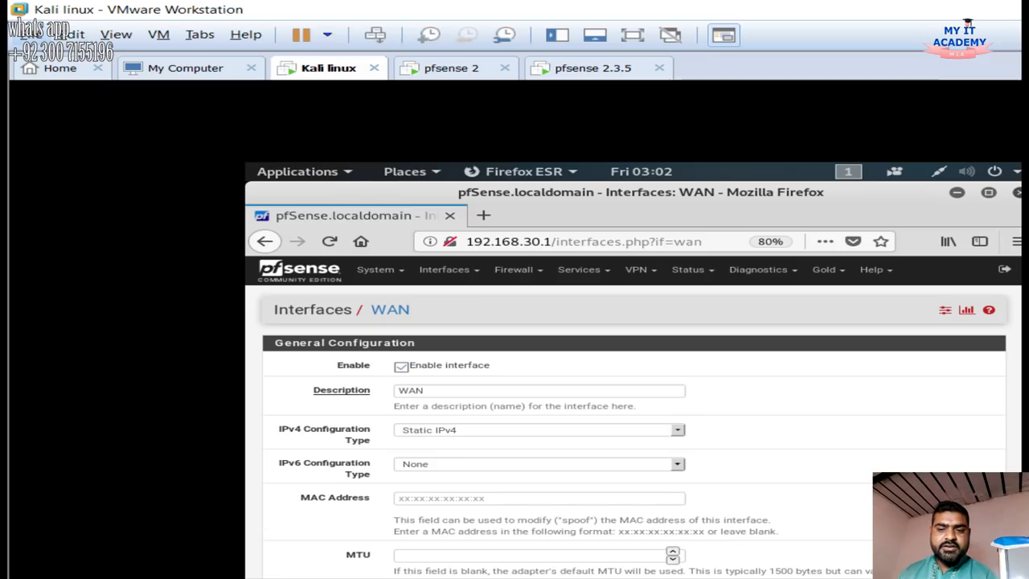
# Keep the WAN IPv6 configuration type set to None
pyautogui.click(539, 464)
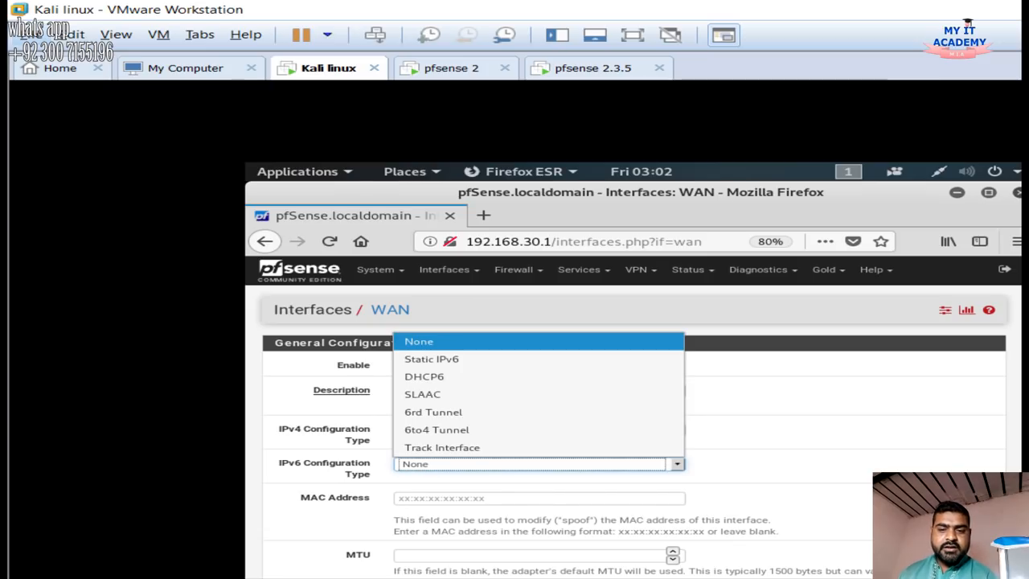
pyautogui.click(540, 342)
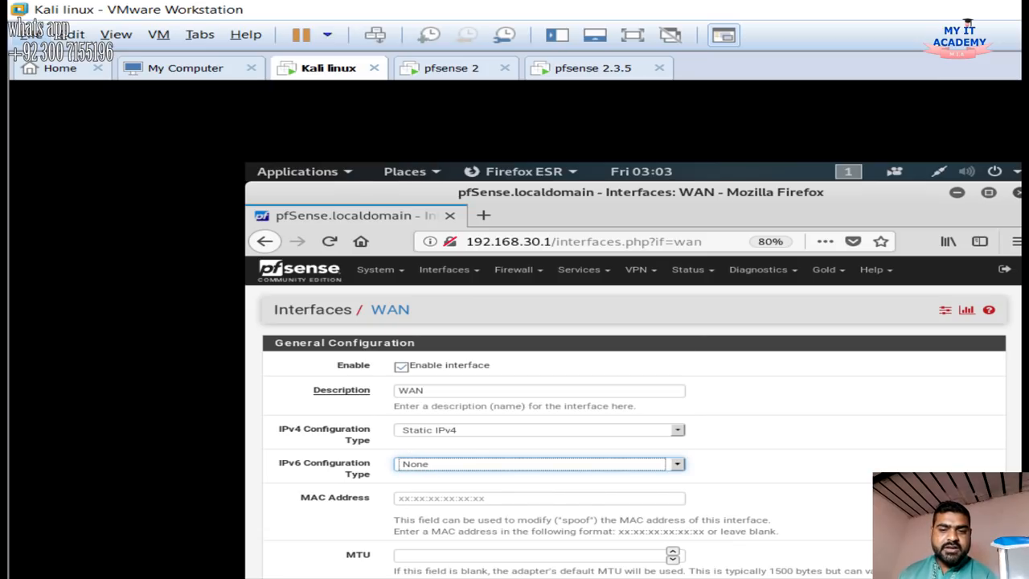
pyautogui.scroll(-2, 633, 419)
pyautogui.scroll(-8, 633, 418)
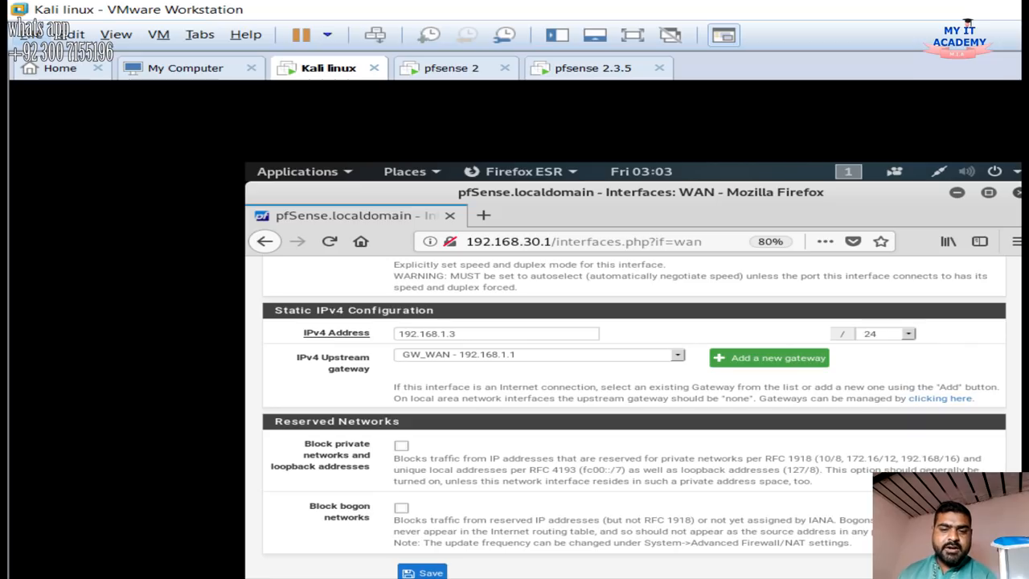
# Leave private and bogon network blocking off, then save and apply the WAN settings
pyautogui.click(401, 445)
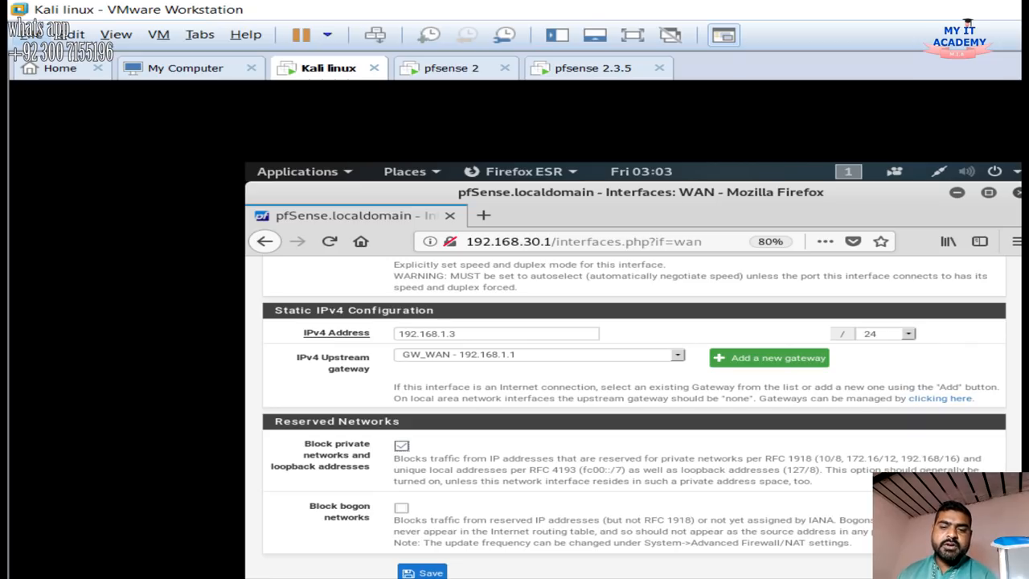
pyautogui.click(401, 509)
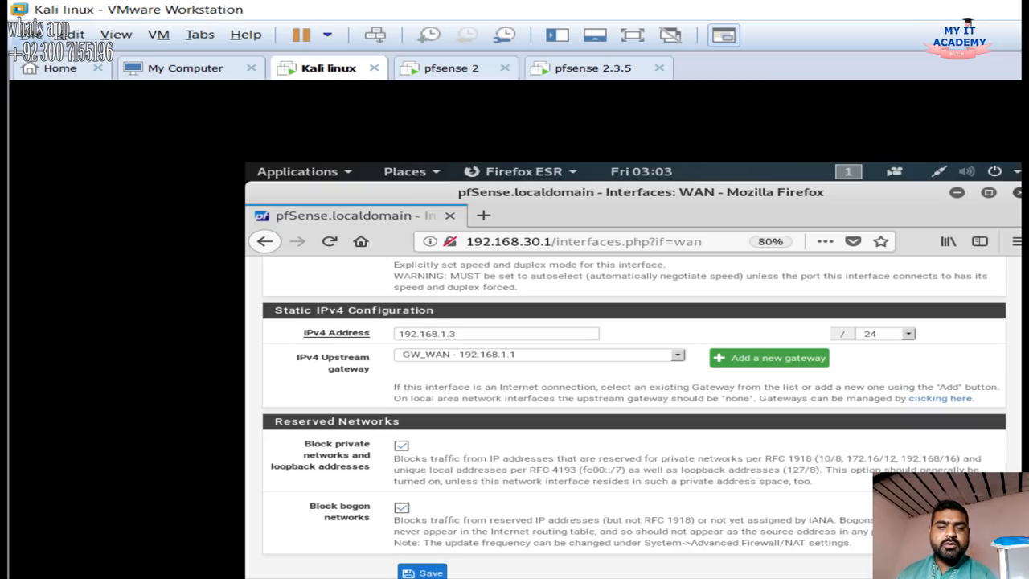
pyautogui.click(401, 446)
pyautogui.click(402, 507)
pyautogui.click(401, 508)
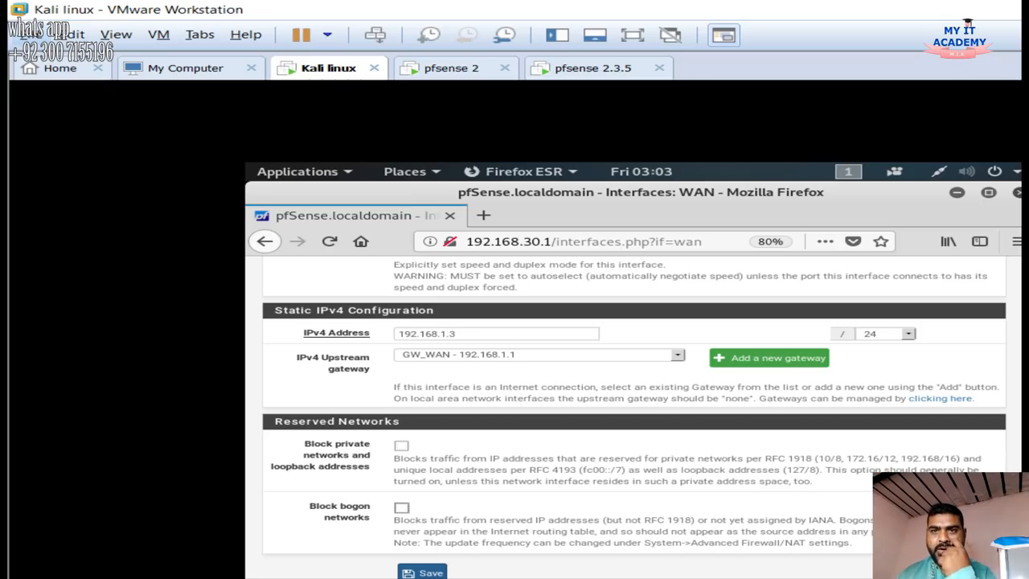
pyautogui.click(424, 572)
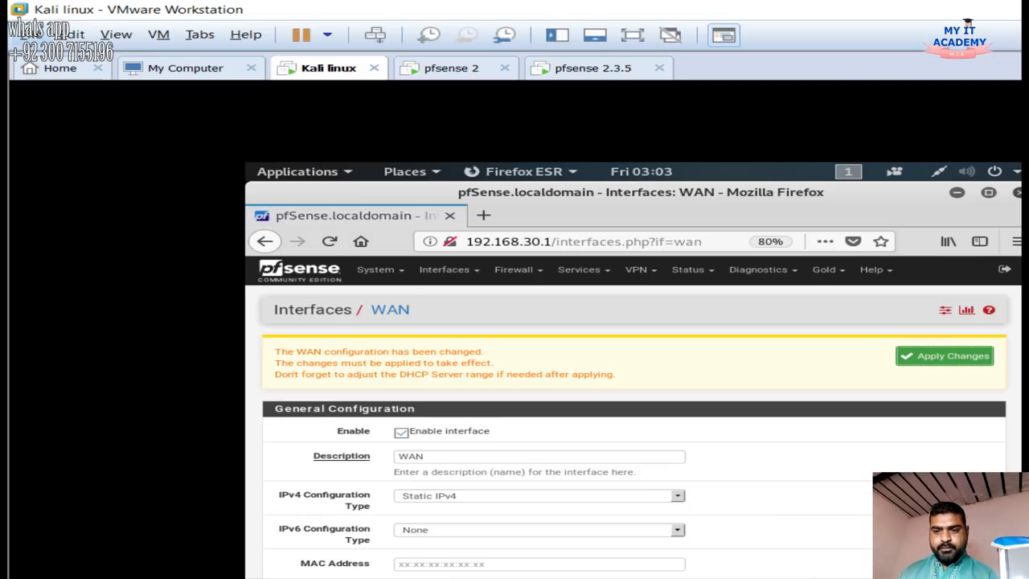
pyautogui.click(945, 356)
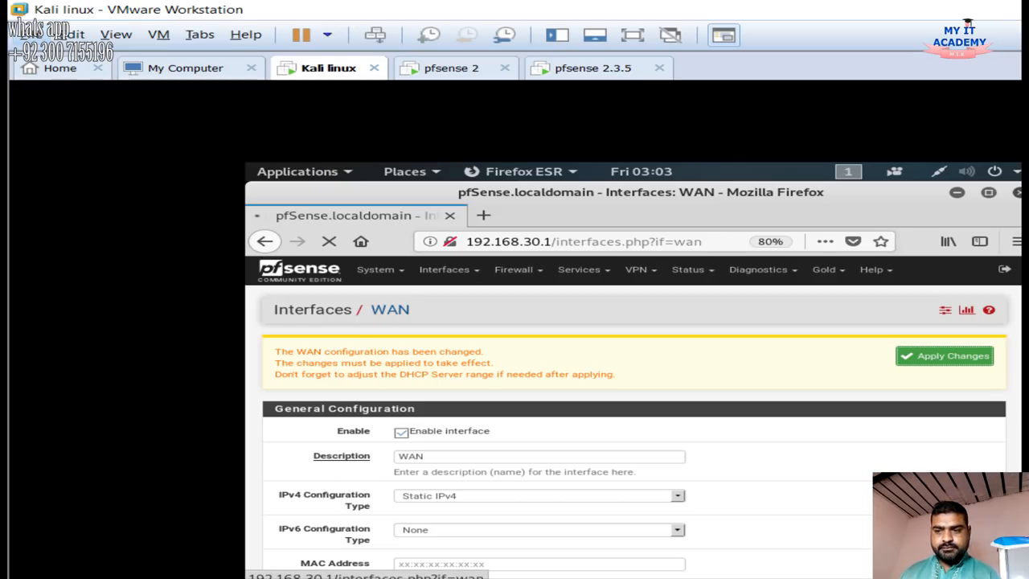
# Open Interfaces > WAN2, keep Static IPv4 192.168.20.3, and cancel the new gateway dialog
pyautogui.click(449, 270)
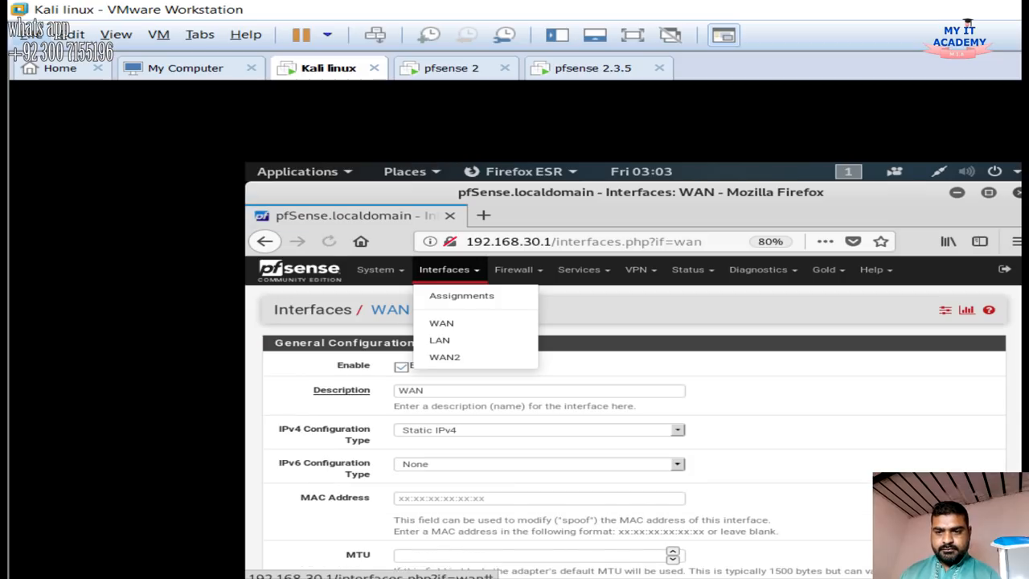
pyautogui.click(444, 357)
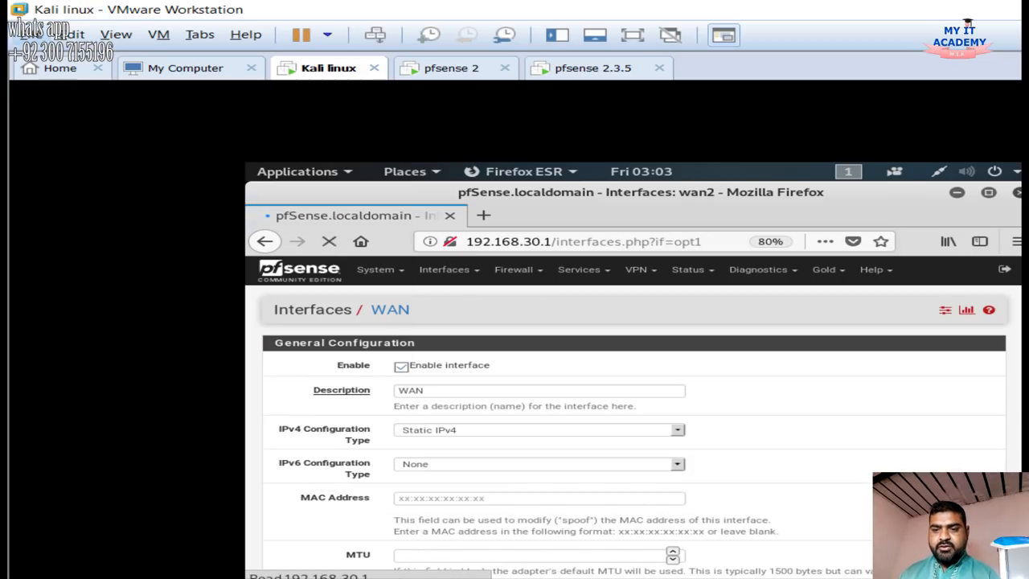
pyautogui.scroll(-2, 634, 416)
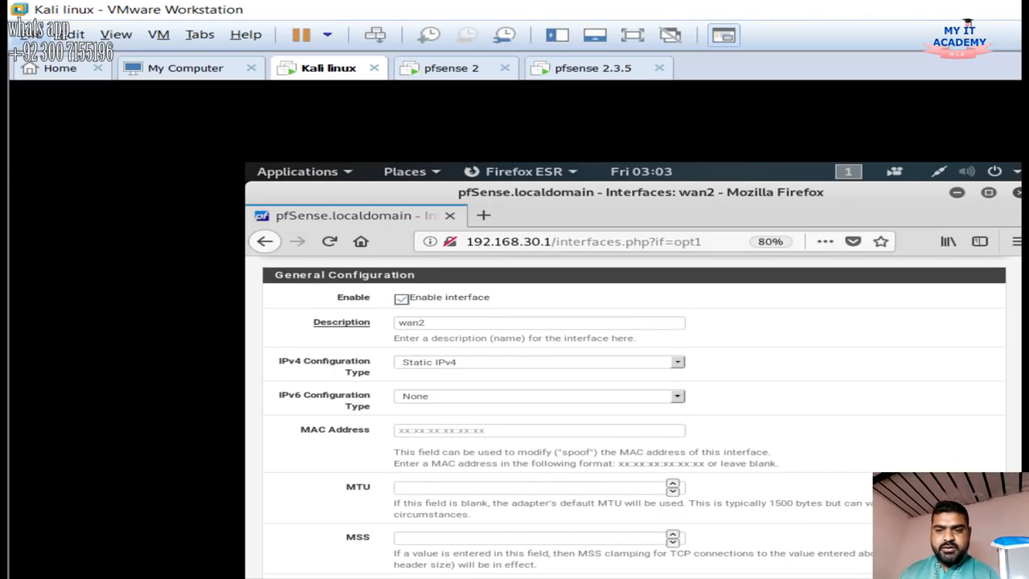
pyautogui.click(539, 363)
pyautogui.click(539, 363)
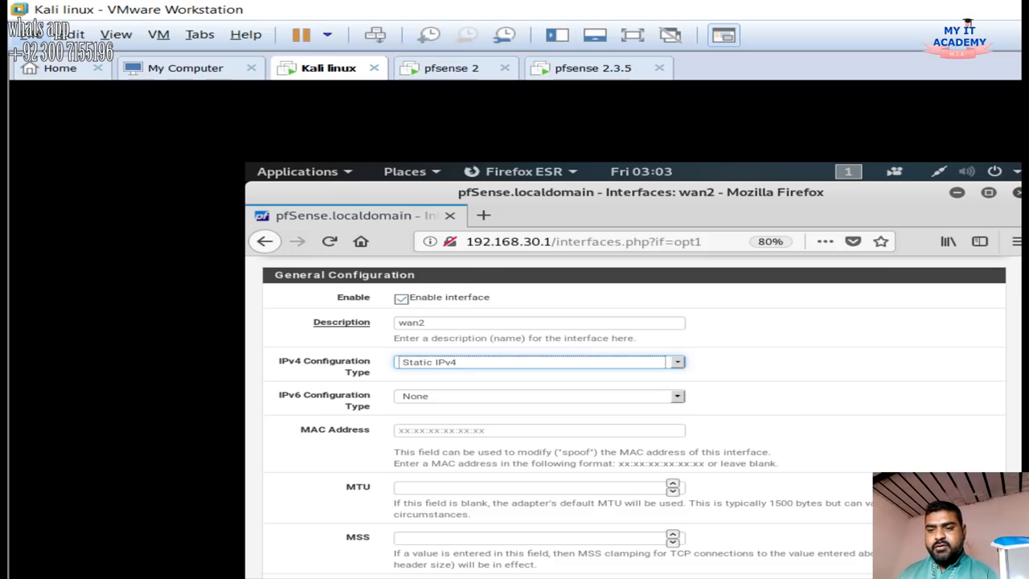
pyautogui.scroll(-5, 634, 417)
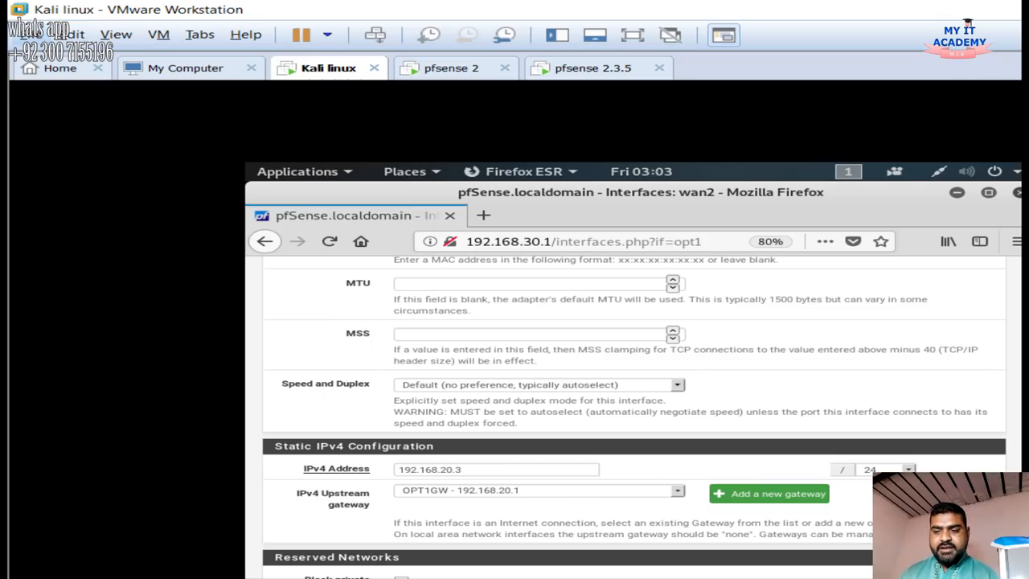
pyautogui.click(770, 494)
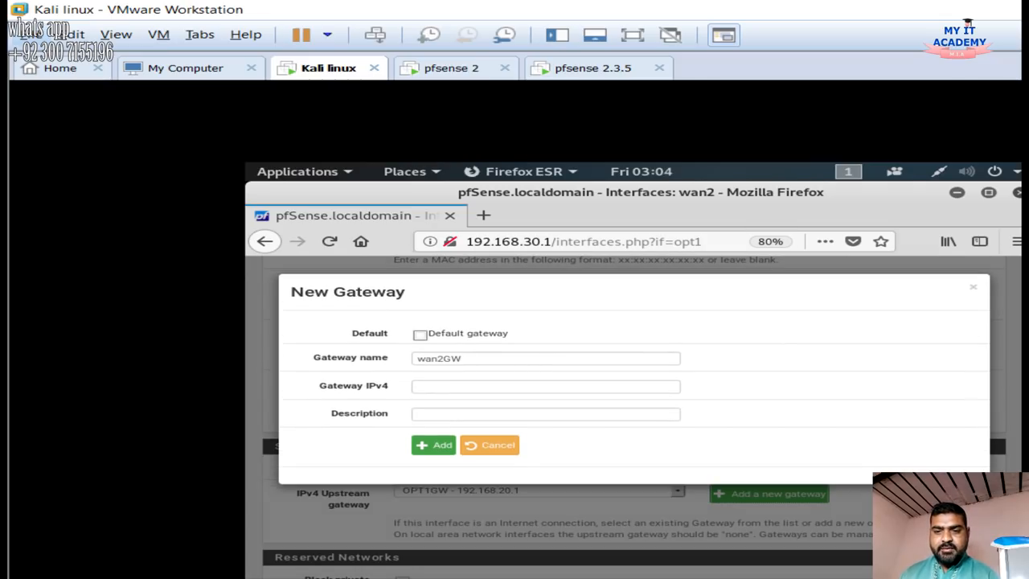
pyautogui.click(490, 445)
pyautogui.click(530, 468)
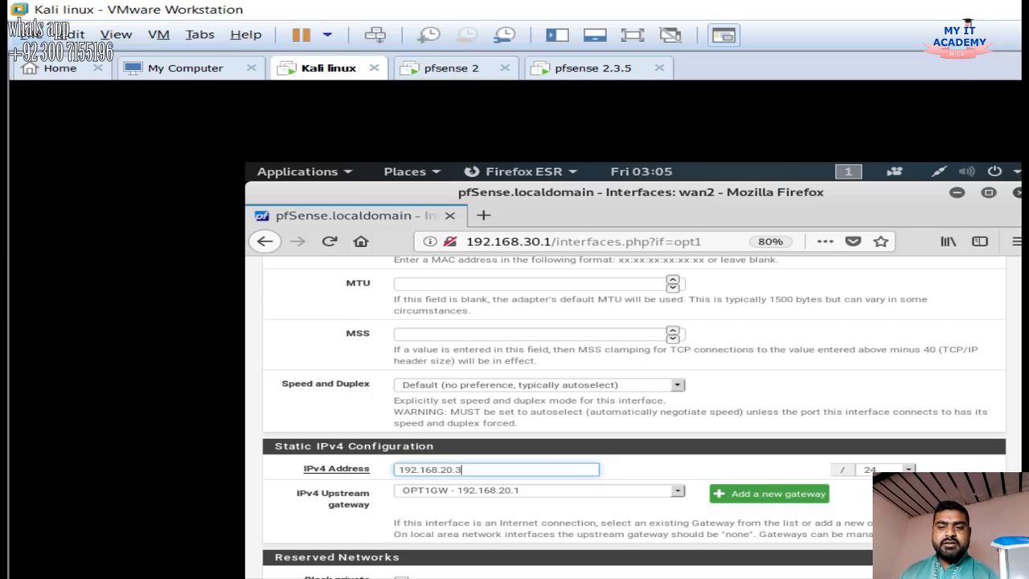
# Leave private and bogon blocking unchecked, then save and apply the wan2 settings
pyautogui.scroll(-2, 634, 417)
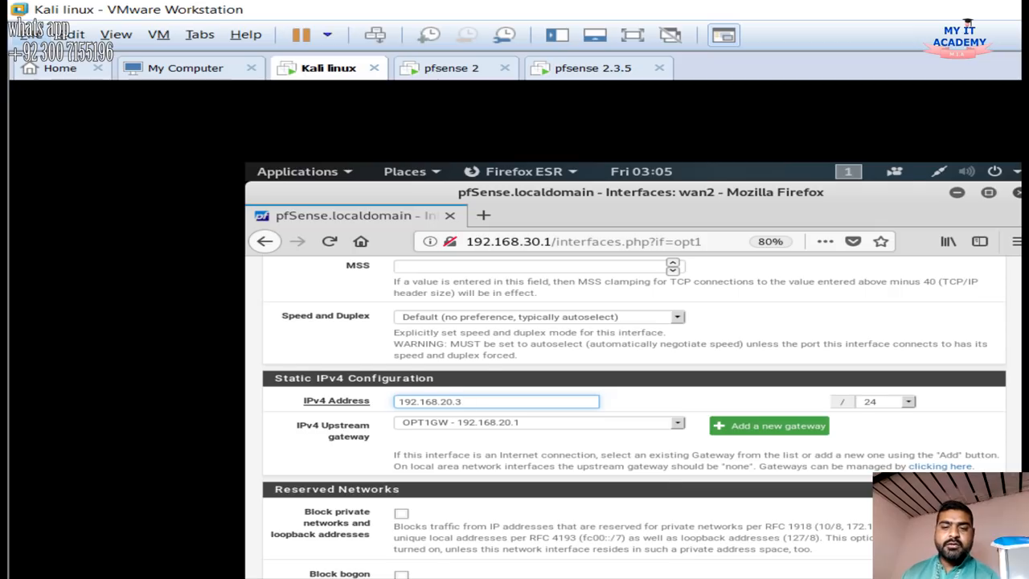
pyautogui.scroll(-2, 634, 417)
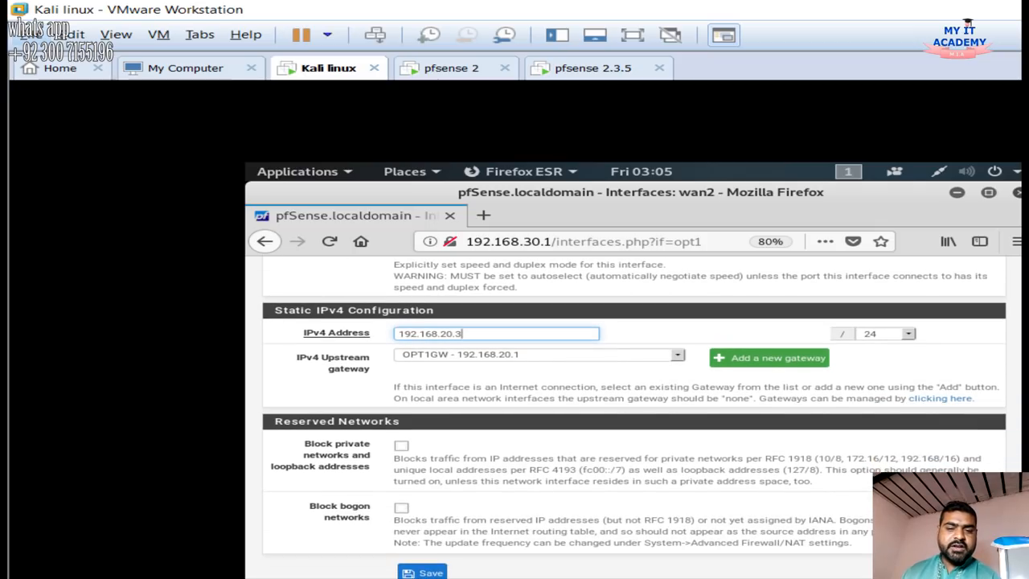
pyautogui.click(401, 446)
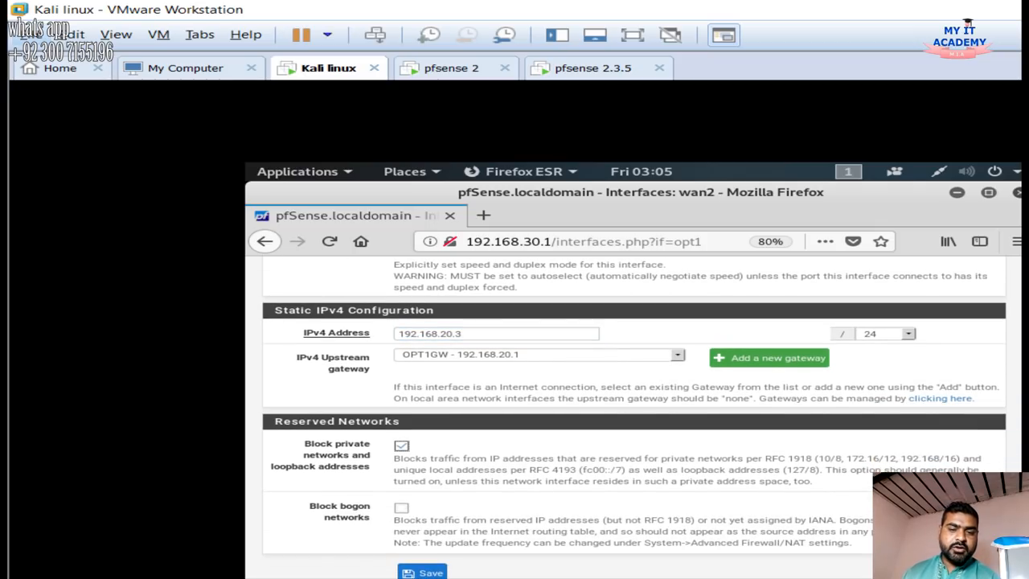
pyautogui.click(401, 507)
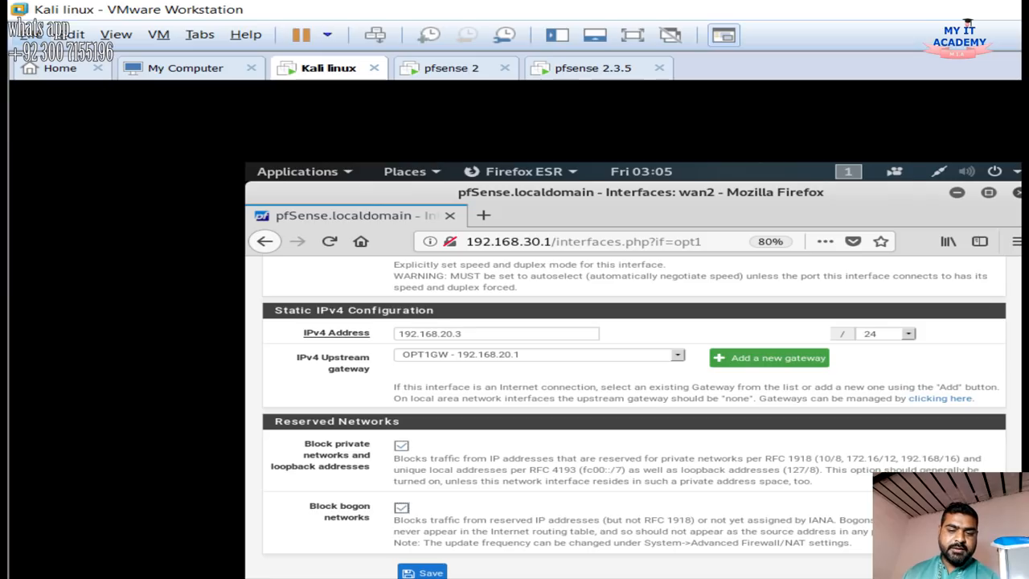
pyautogui.click(401, 507)
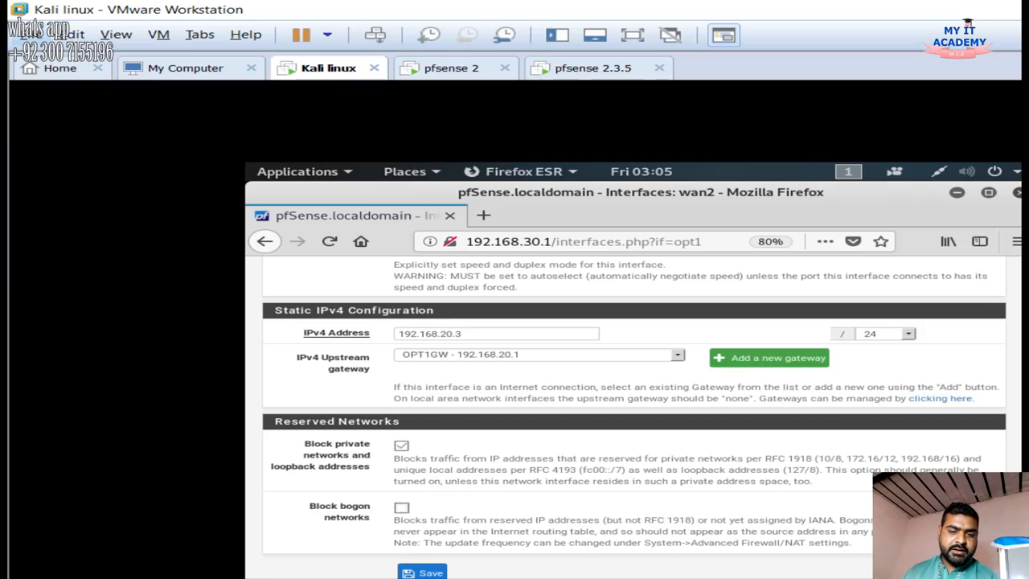
pyautogui.click(401, 446)
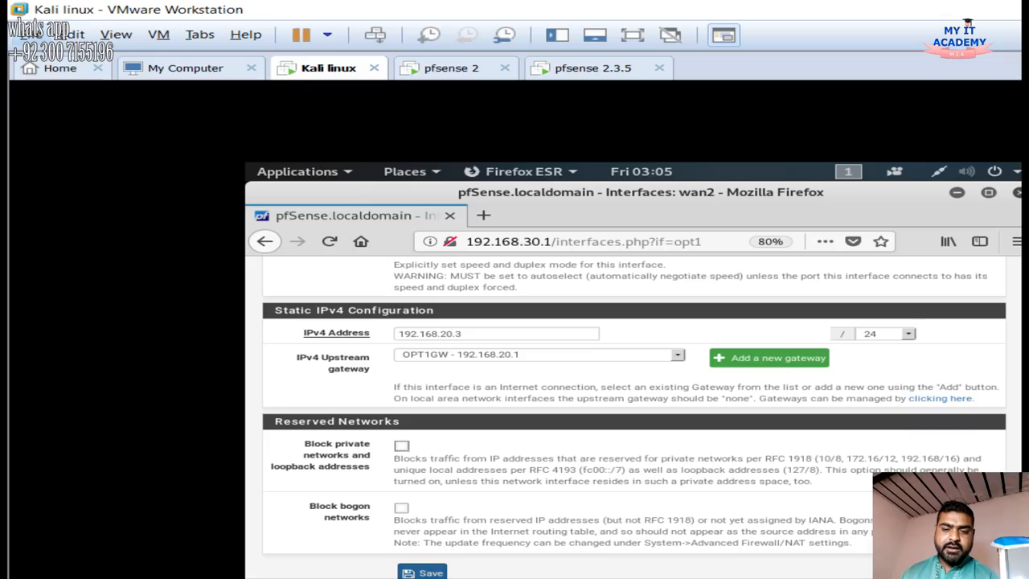
pyautogui.click(422, 573)
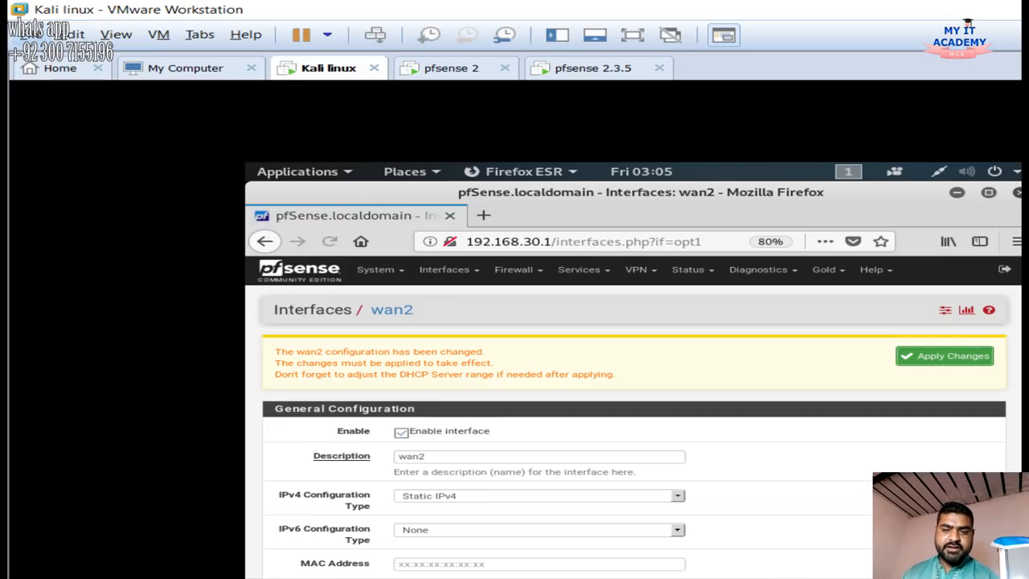
pyautogui.click(945, 356)
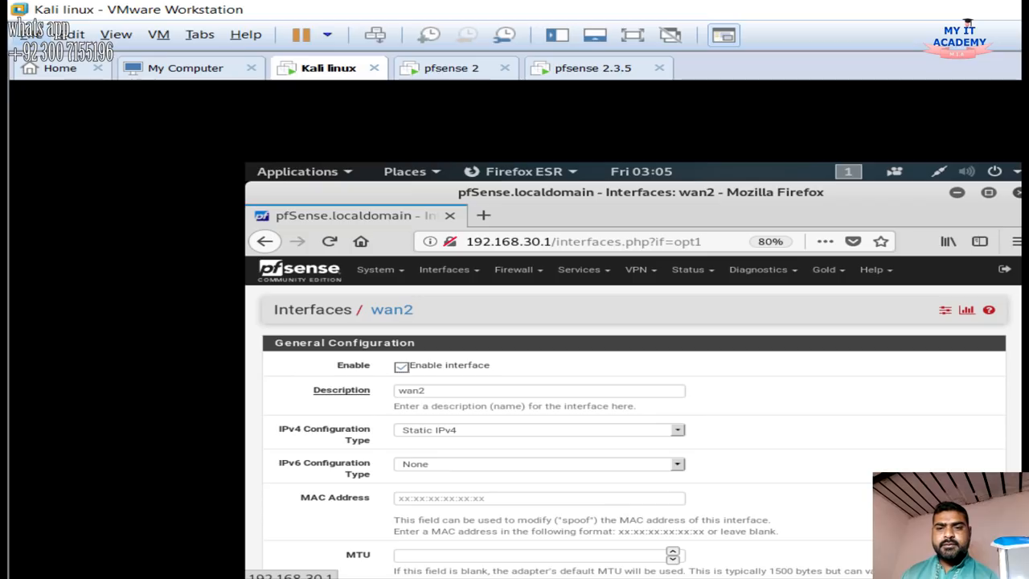
pyautogui.click(377, 269)
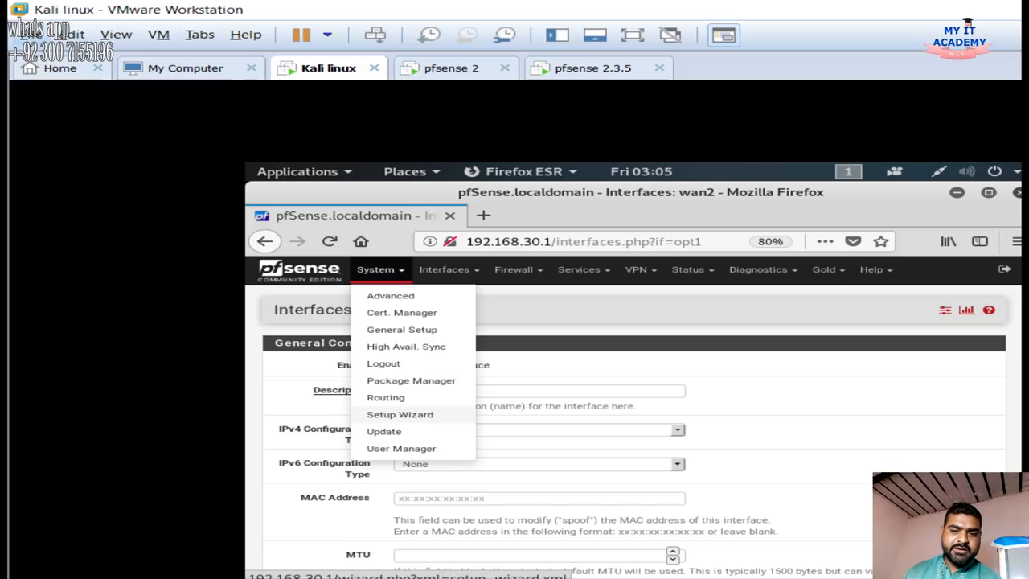
# Edit GW_WAN under System > Routing > Gateways, keep monitor IP 8.8.8.8, then save and apply
pyautogui.click(386, 398)
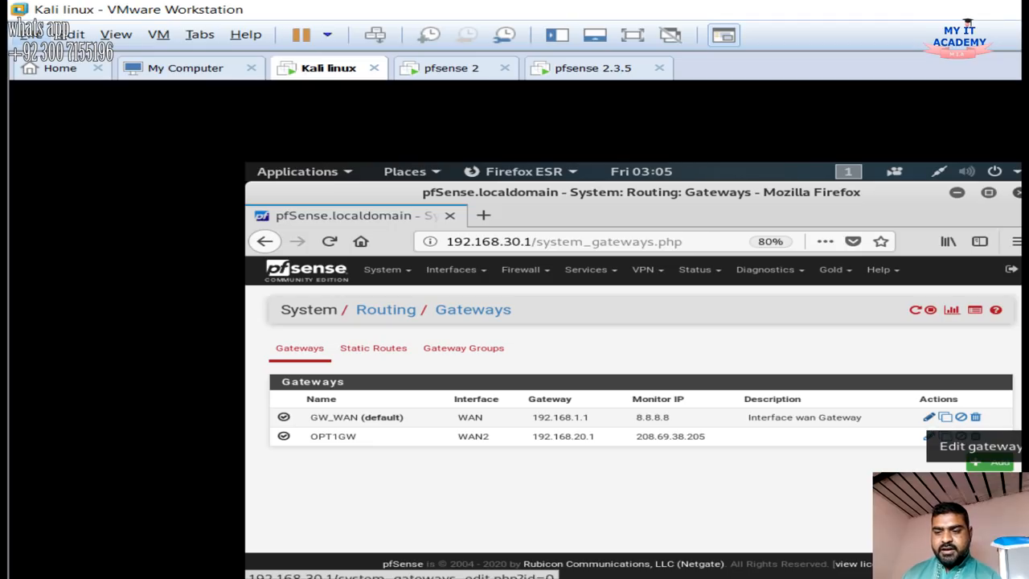
pyautogui.click(929, 416)
pyautogui.scroll(-3, 929, 417)
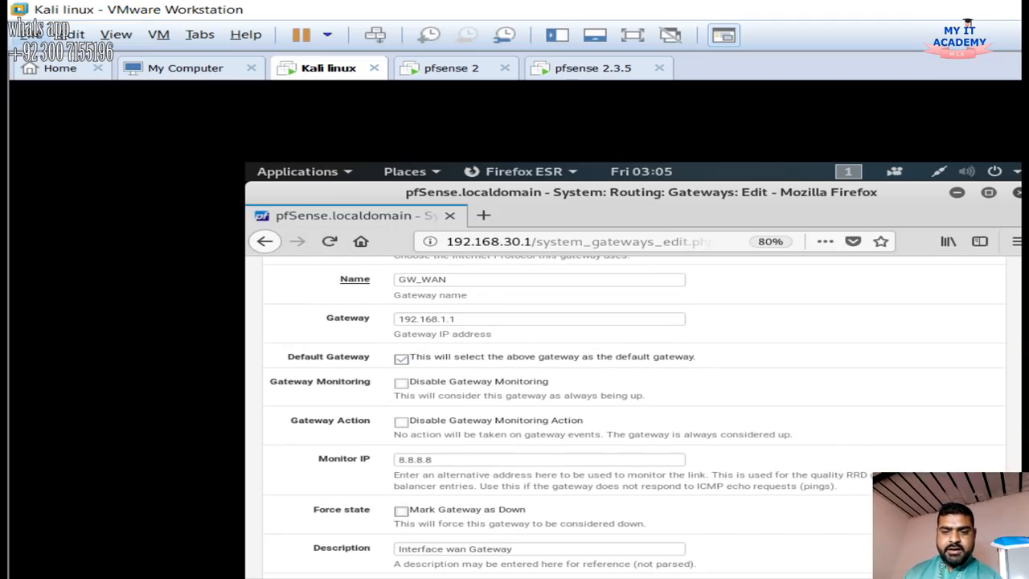
pyautogui.scroll(-1, 635, 418)
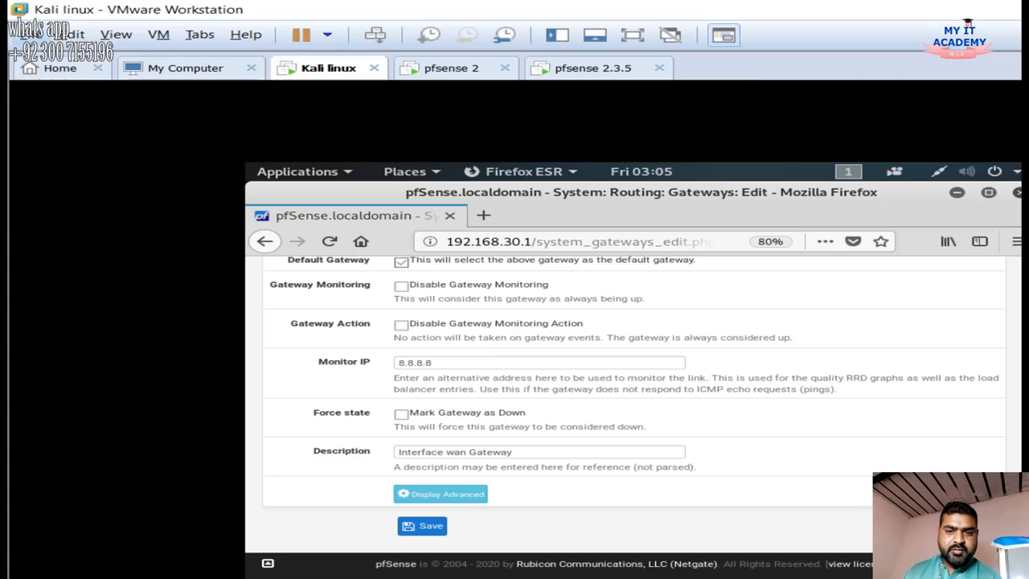
pyautogui.moveTo(438, 363); pyautogui.dragTo(397, 363)
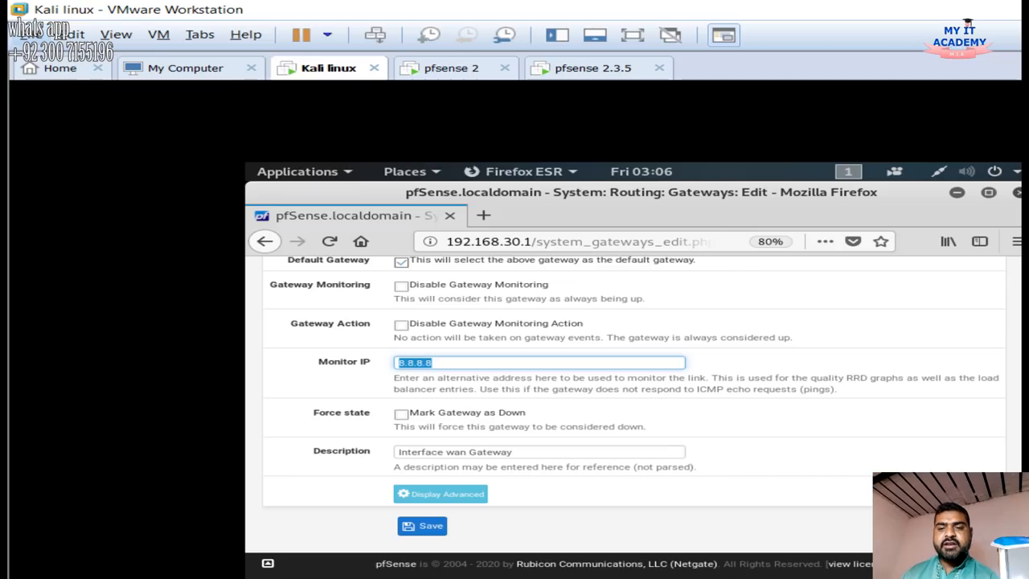
pyautogui.click(434, 363)
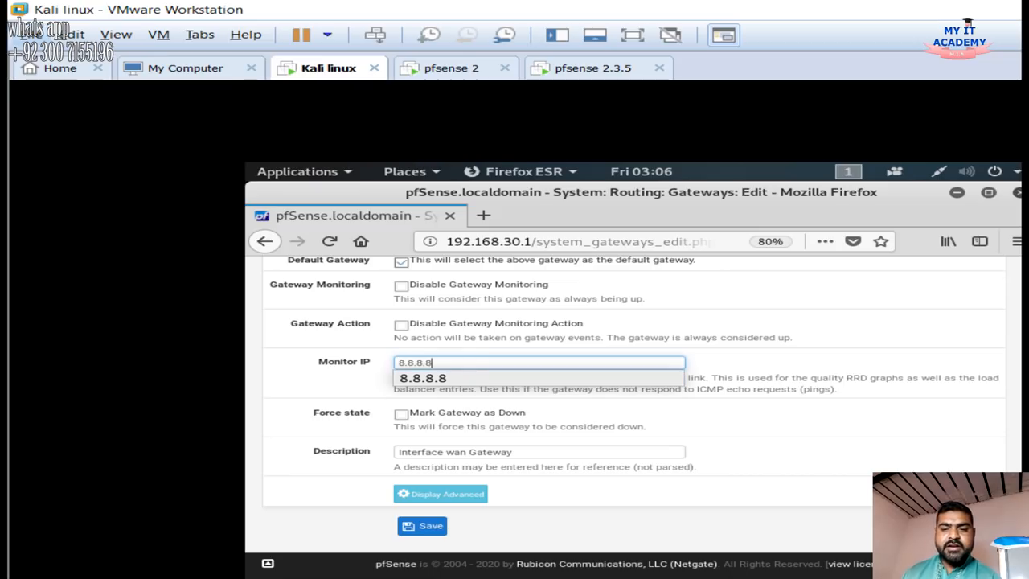
pyautogui.click(579, 492)
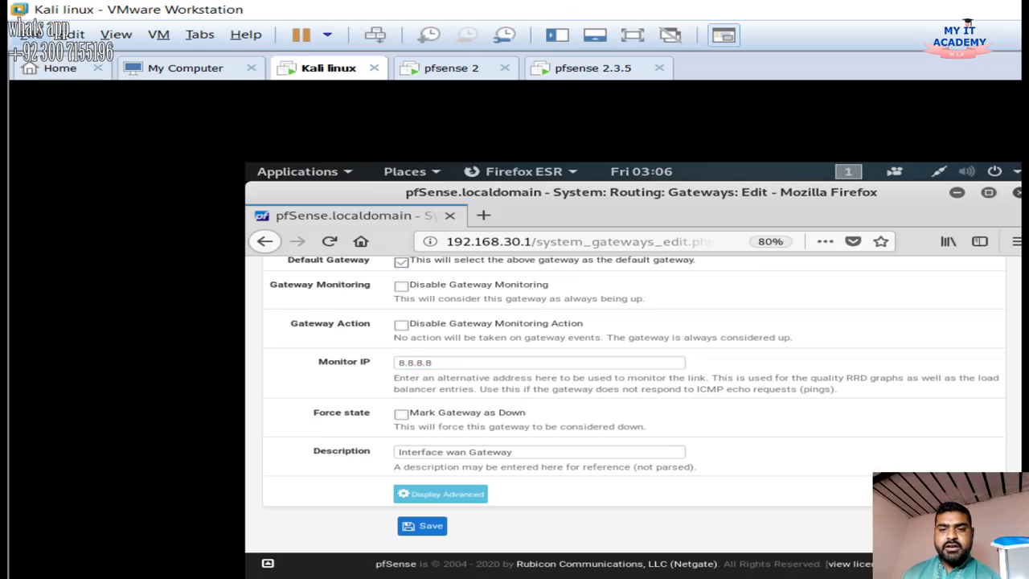
pyautogui.click(422, 526)
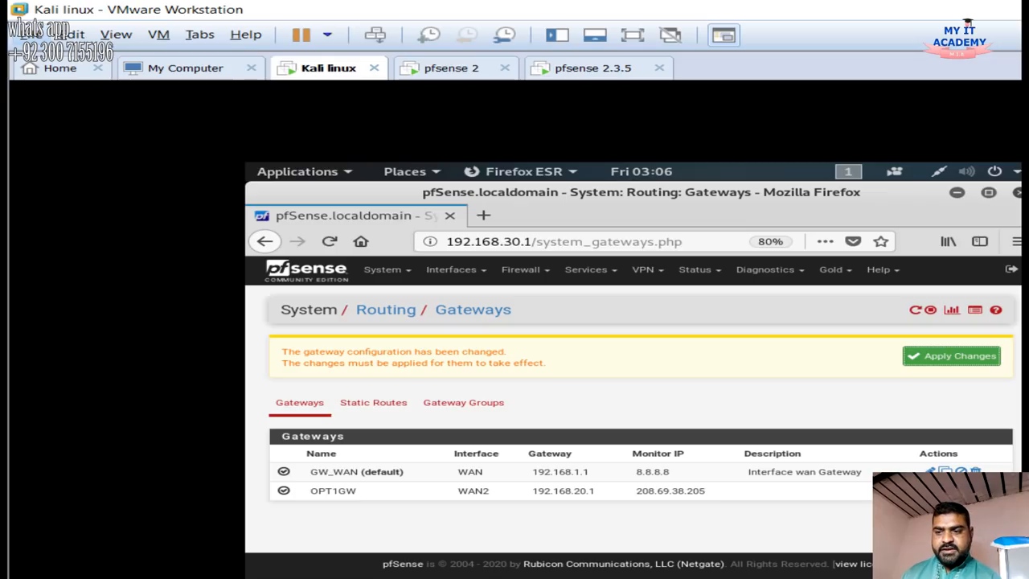
pyautogui.click(952, 356)
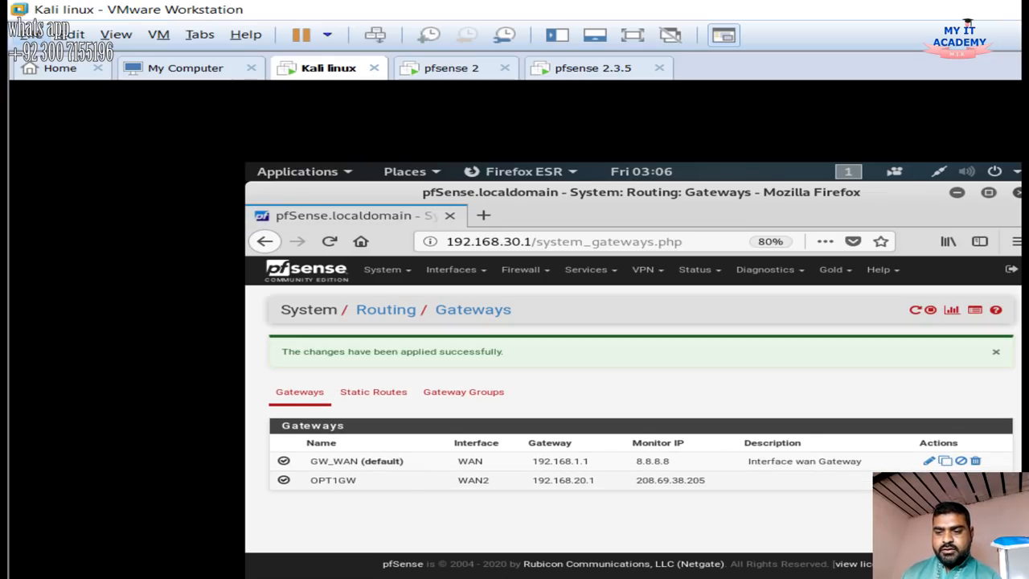
pyautogui.moveTo(458, 480); pyautogui.dragTo(492, 480)
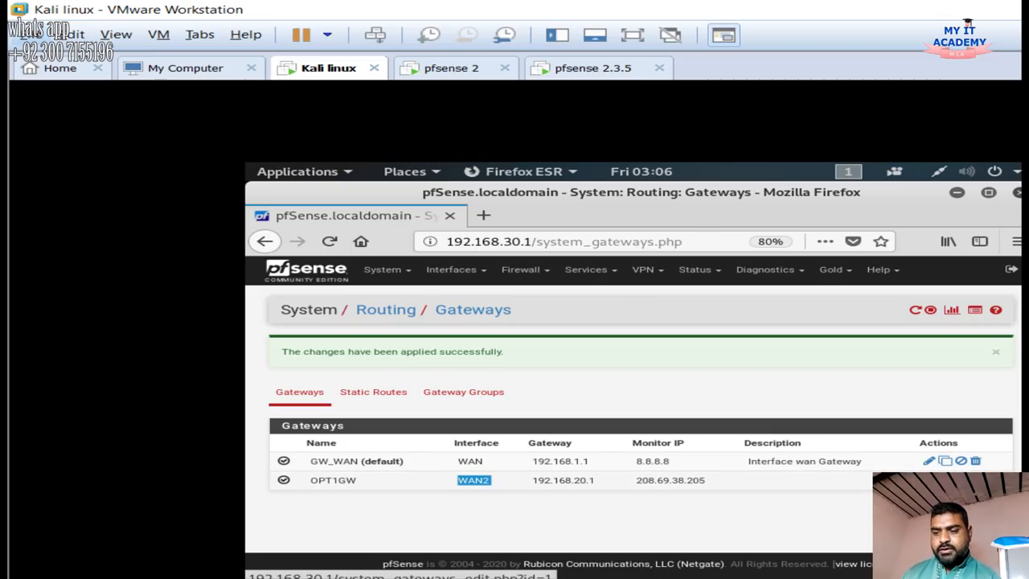
# Edit the OPT1GW gateway on WAN2, keep monitor IP 208.69.38.205, then save and apply
pyautogui.click(930, 480)
pyautogui.scroll(-3, 930, 480)
pyautogui.scroll(-2, 635, 418)
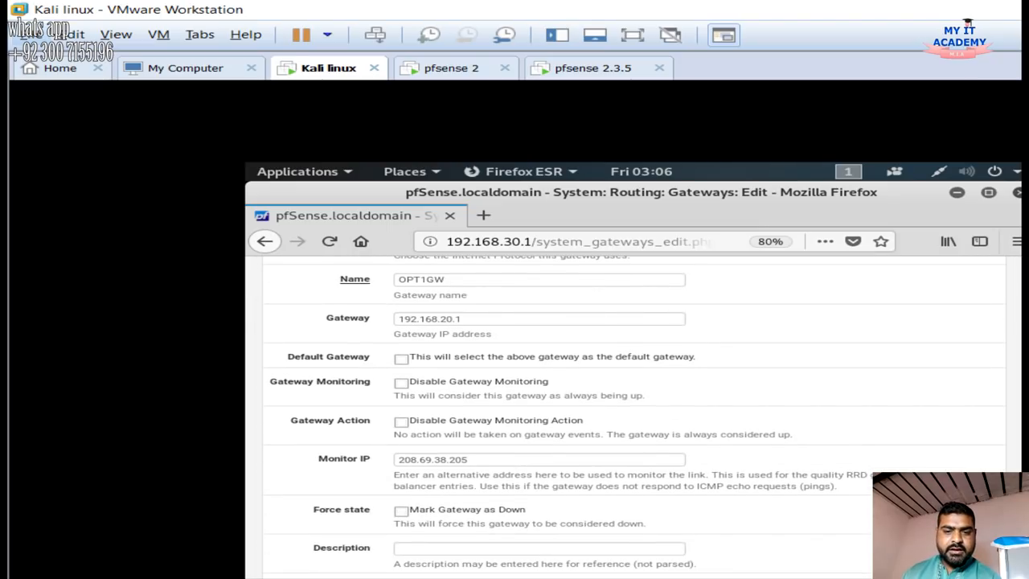
pyautogui.moveTo(476, 460); pyautogui.dragTo(395, 459)
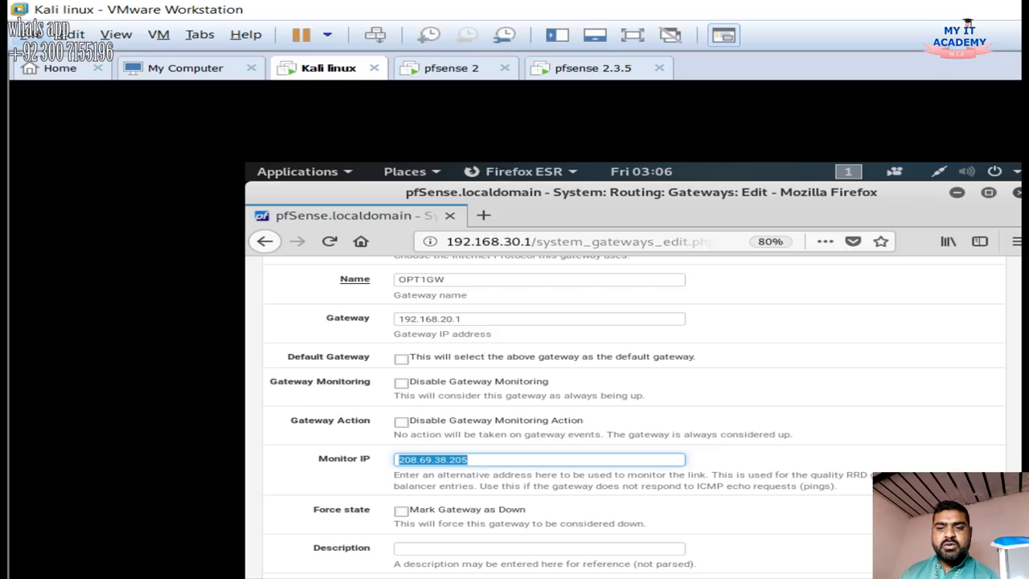
pyautogui.click(474, 460)
pyautogui.click(475, 460)
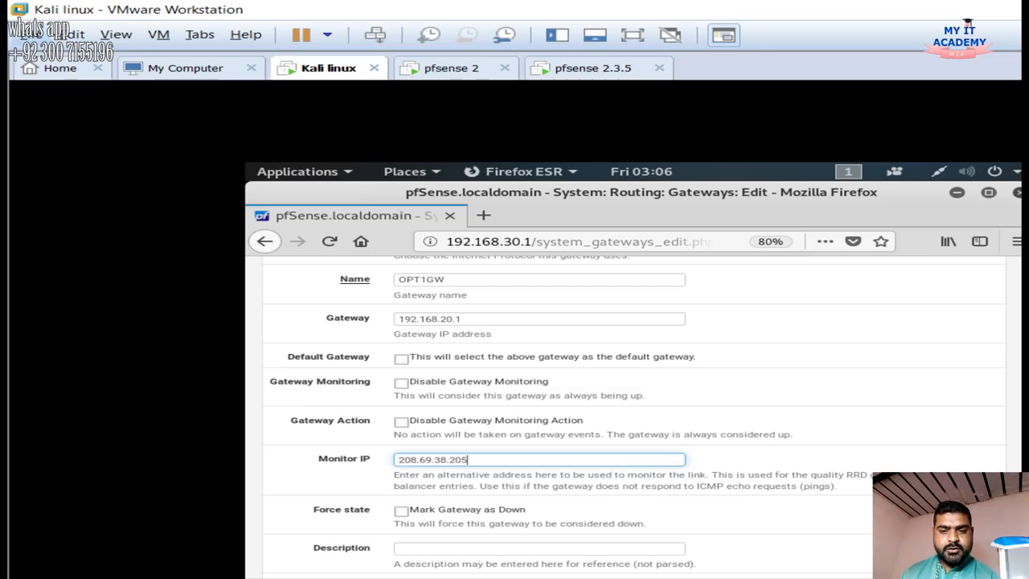
pyautogui.scroll(-2, 635, 417)
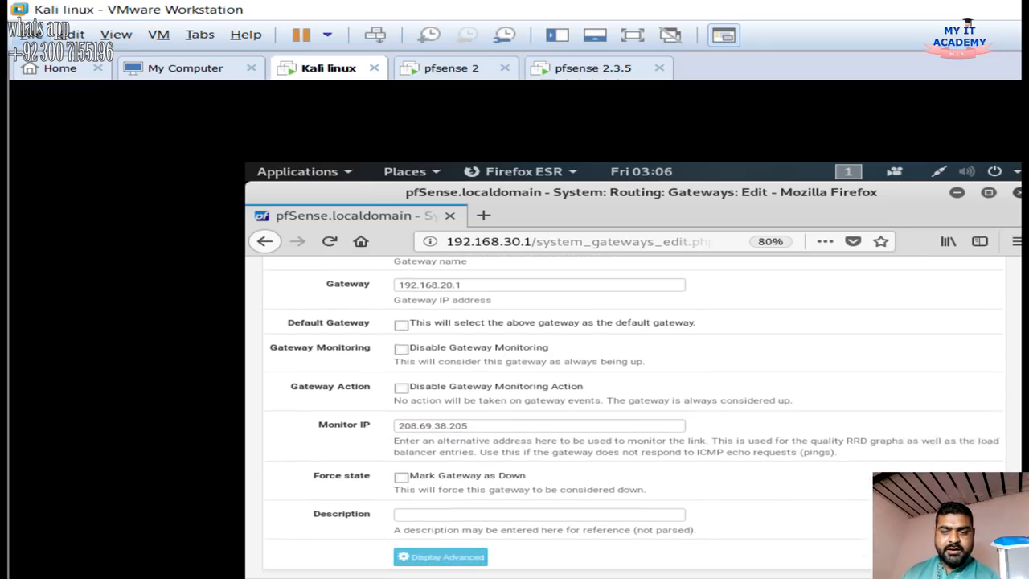
pyautogui.scroll(3, 635, 402)
pyautogui.scroll(-2, 635, 402)
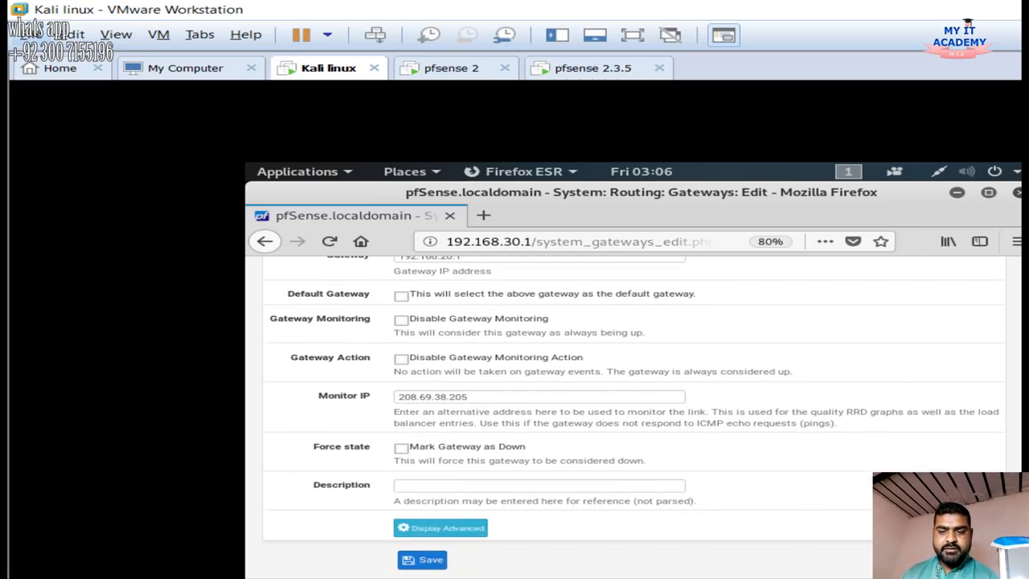
pyautogui.click(423, 560)
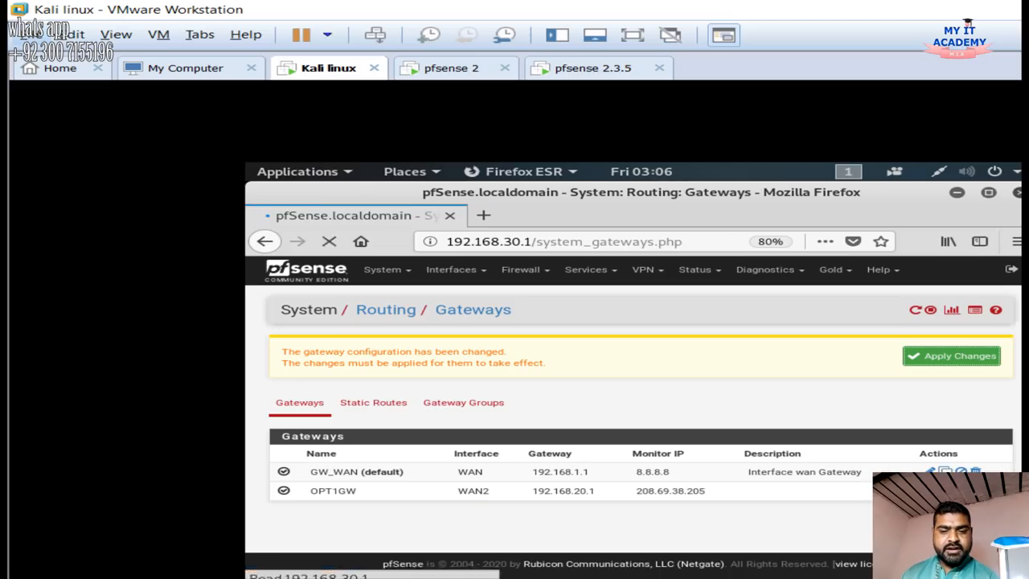
pyautogui.click(952, 356)
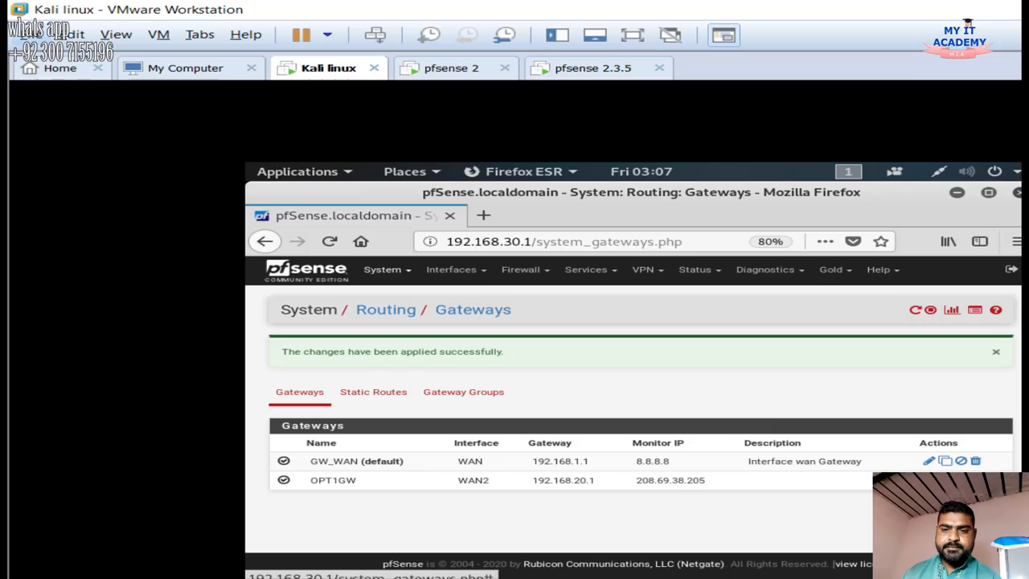
pyautogui.click(385, 269)
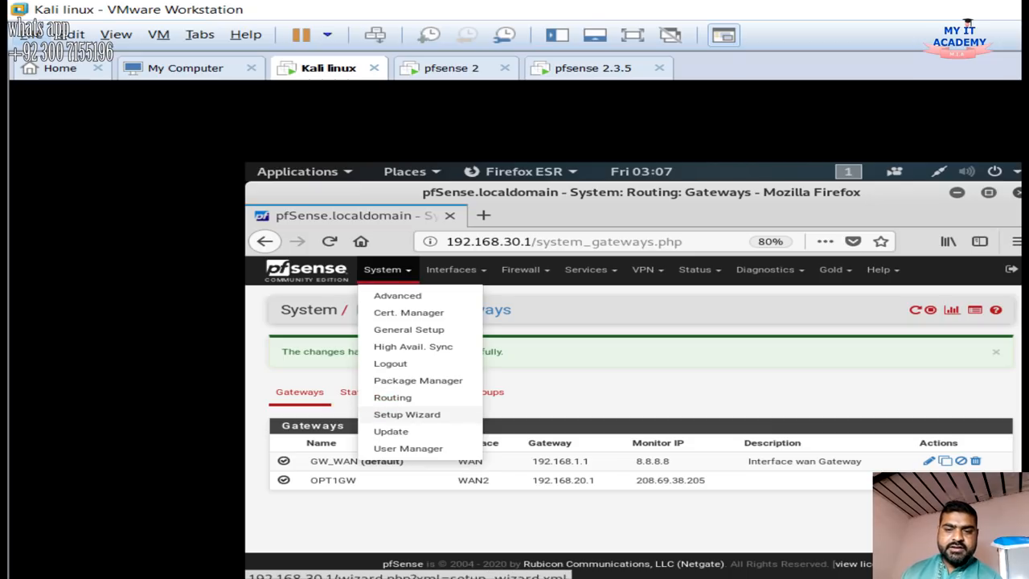
# Go to System > Routing > Gateway Groups and open the 'load' group for editing
pyautogui.click(392, 397)
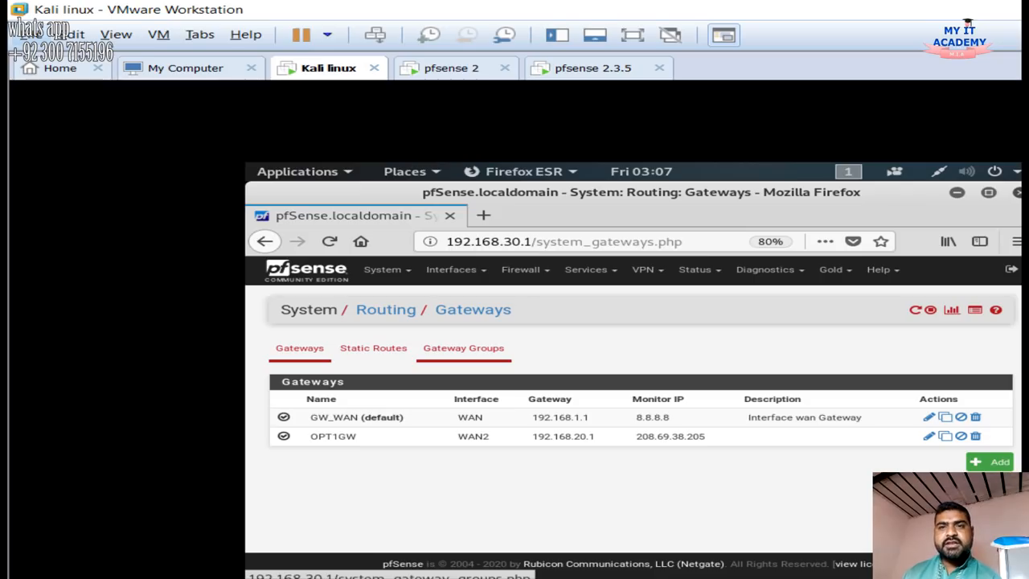
pyautogui.click(463, 347)
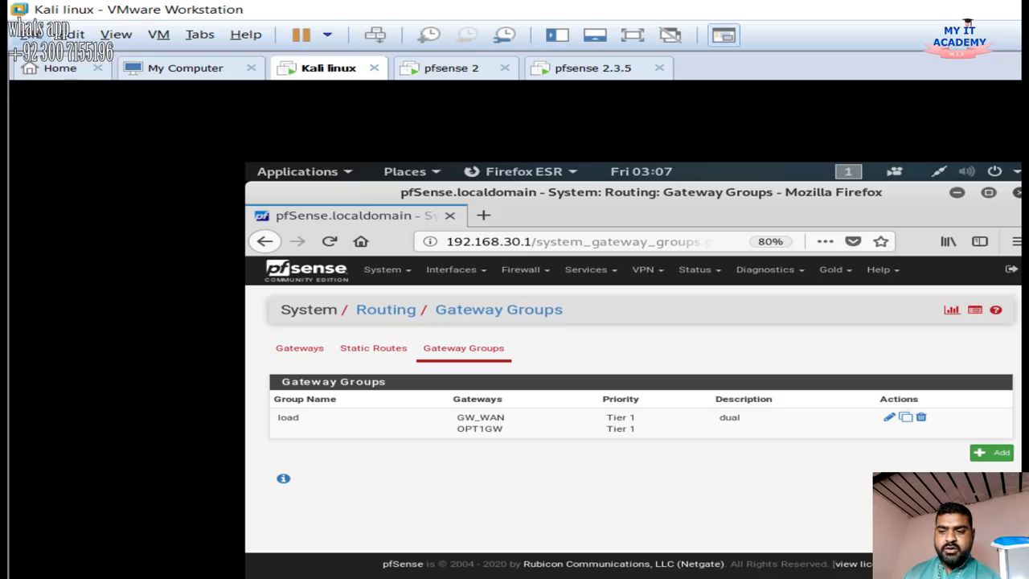
pyautogui.click(993, 452)
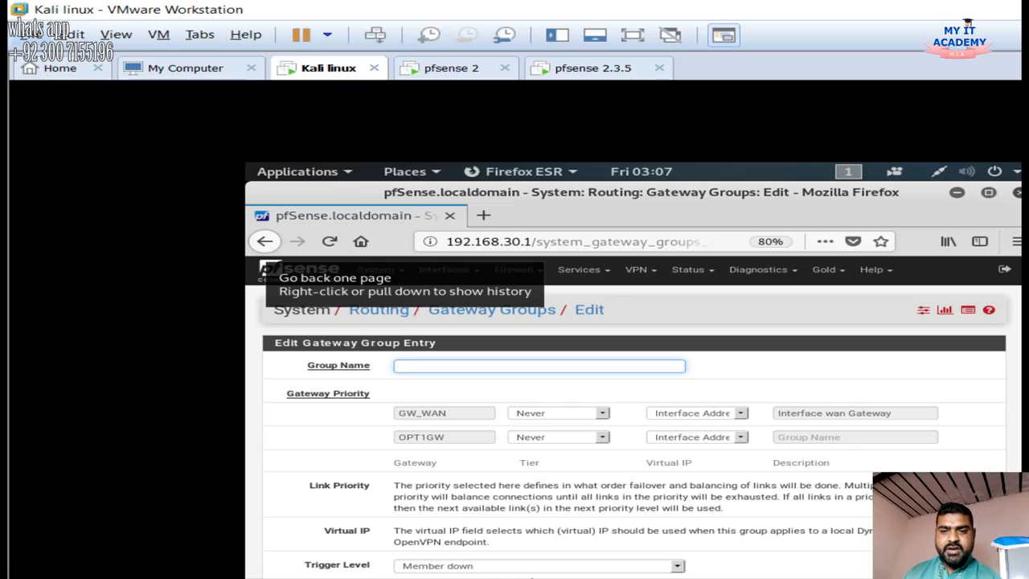
pyautogui.click(265, 241)
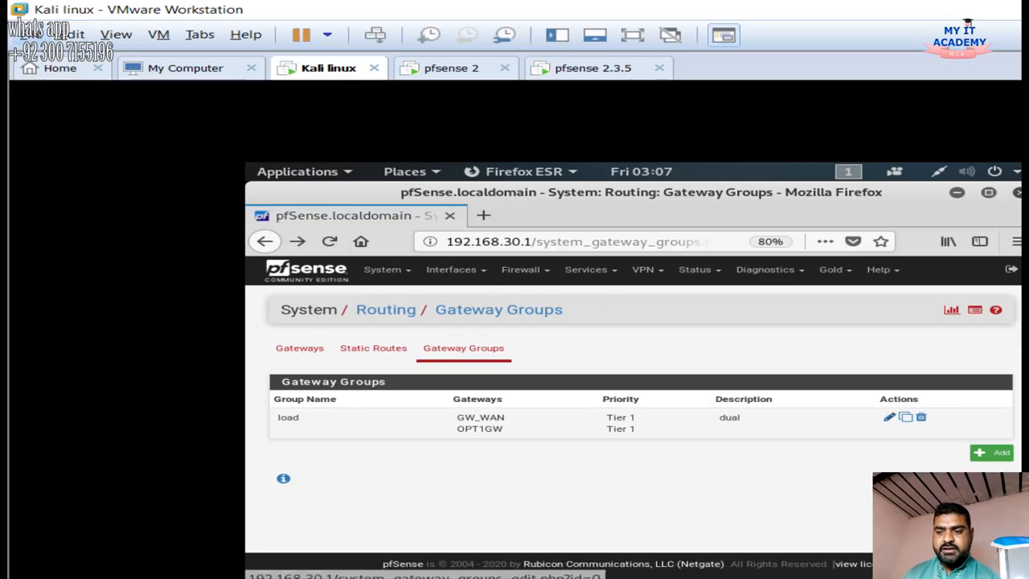
pyautogui.click(890, 416)
pyautogui.scroll(-3, 633, 415)
pyautogui.scroll(1, 634, 415)
pyautogui.scroll(2, 633, 415)
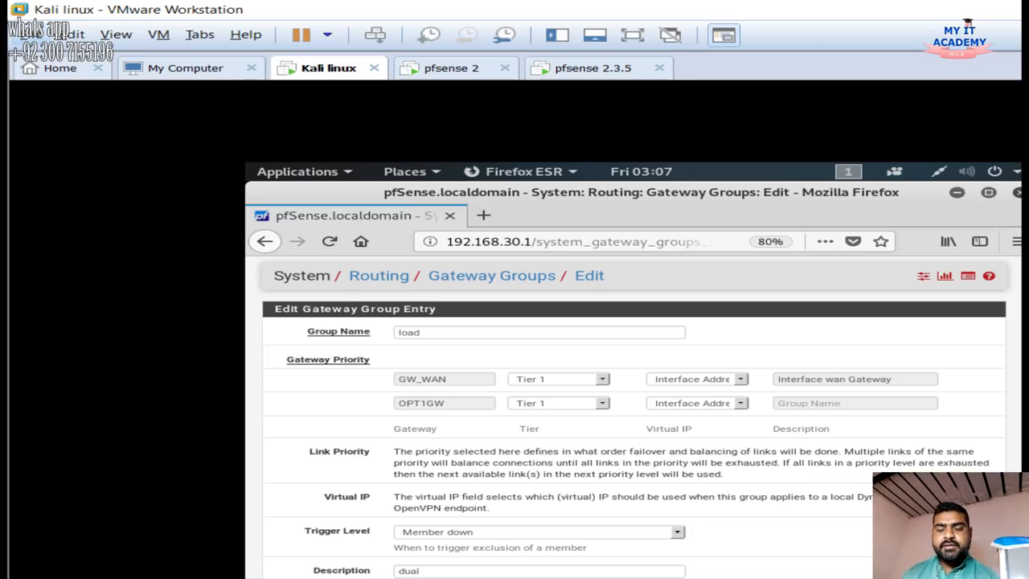
# Confirm group 'load' (dual) keeps GW_WAN and OPT1GW at Tier 1, save, and apply changes
pyautogui.doubleClick(410, 332)
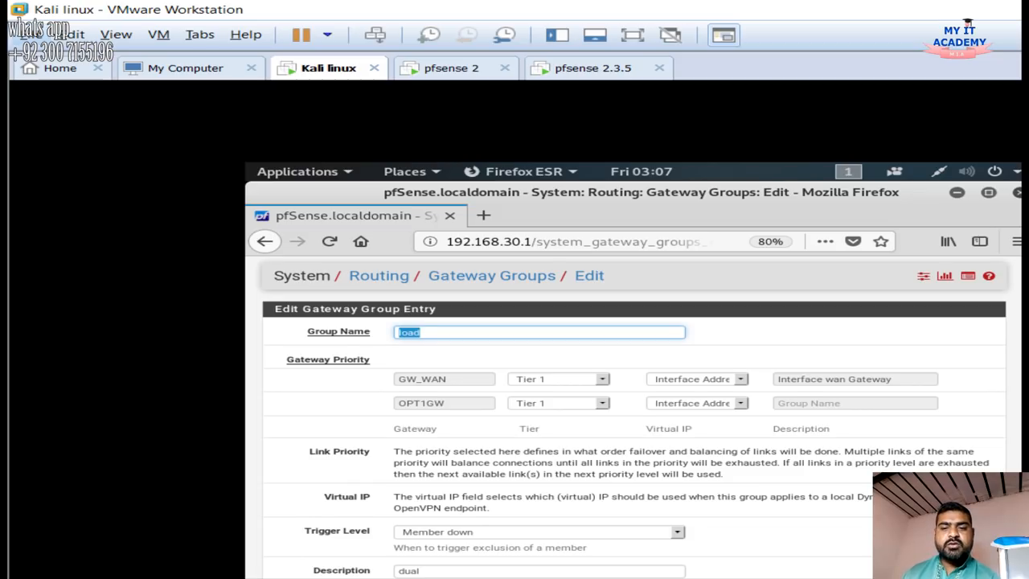
pyautogui.scroll(-1, 407, 341)
pyautogui.click(400, 345)
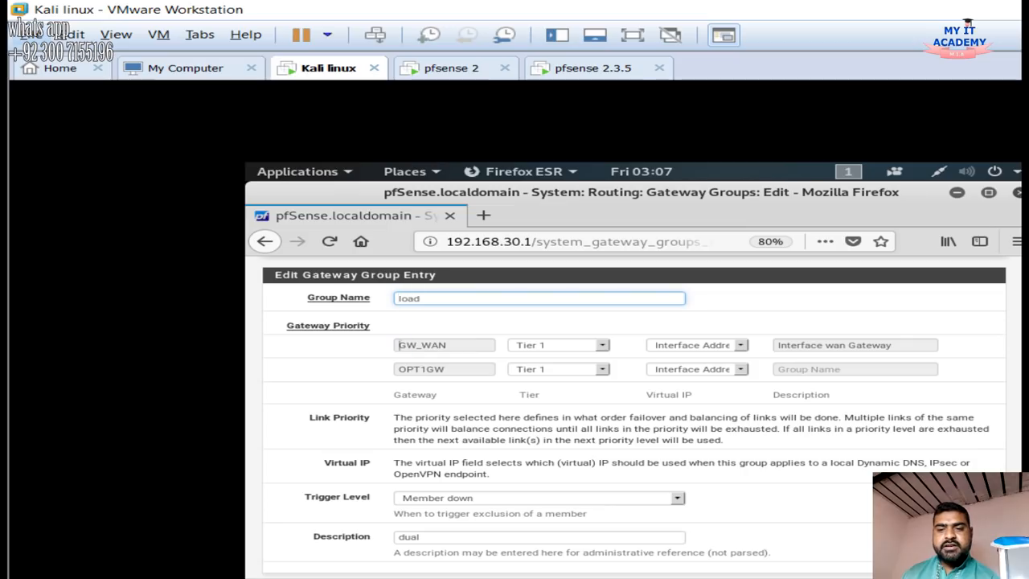
pyautogui.press('Tab')
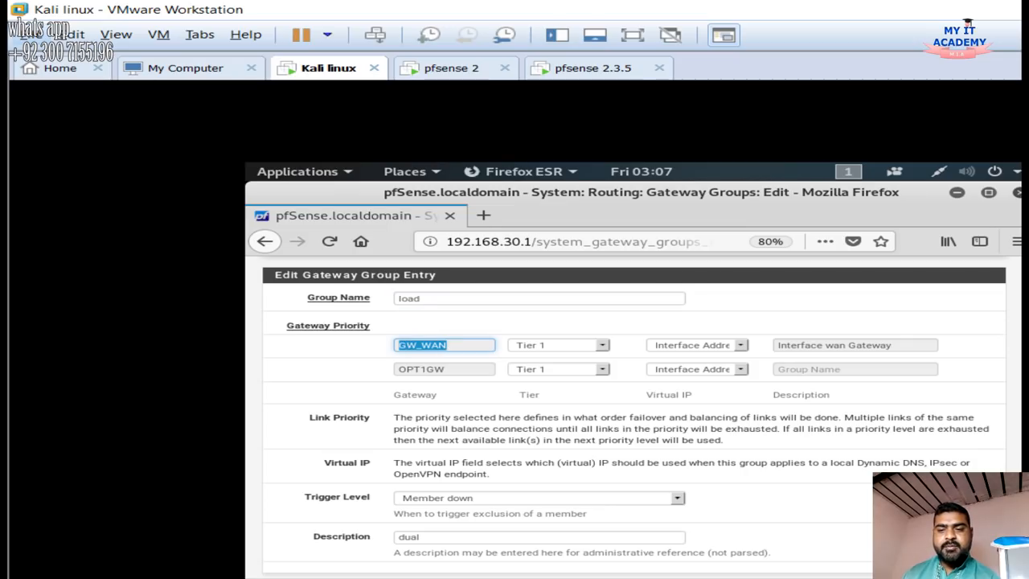
pyautogui.scroll(-1, 634, 417)
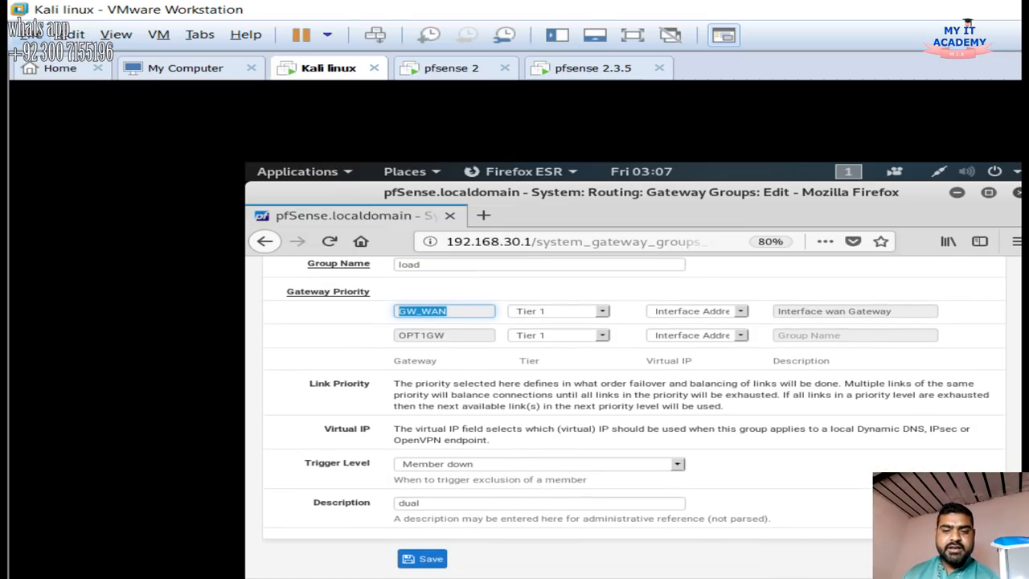
pyautogui.doubleClick(409, 503)
pyautogui.click(422, 559)
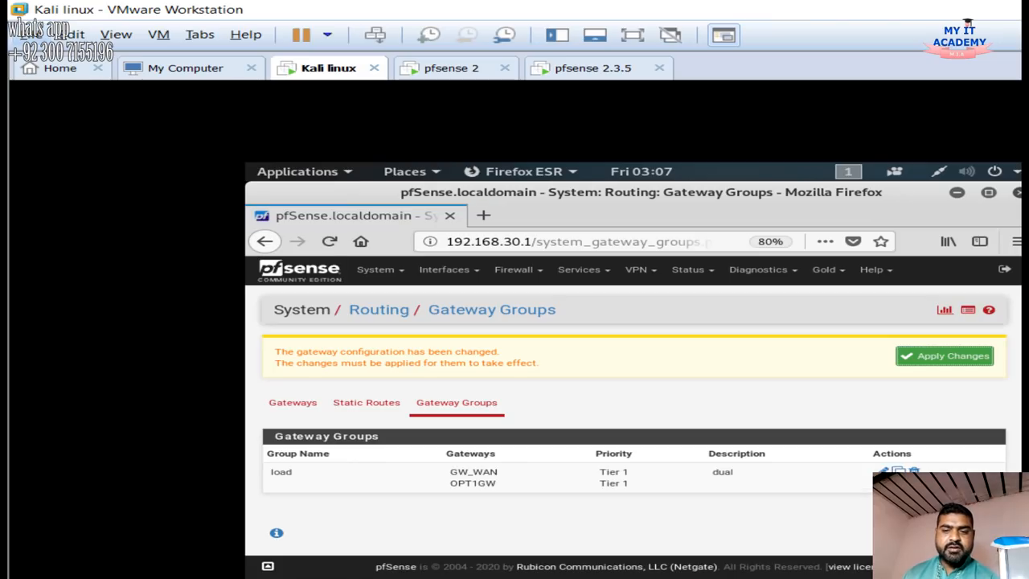
pyautogui.click(945, 357)
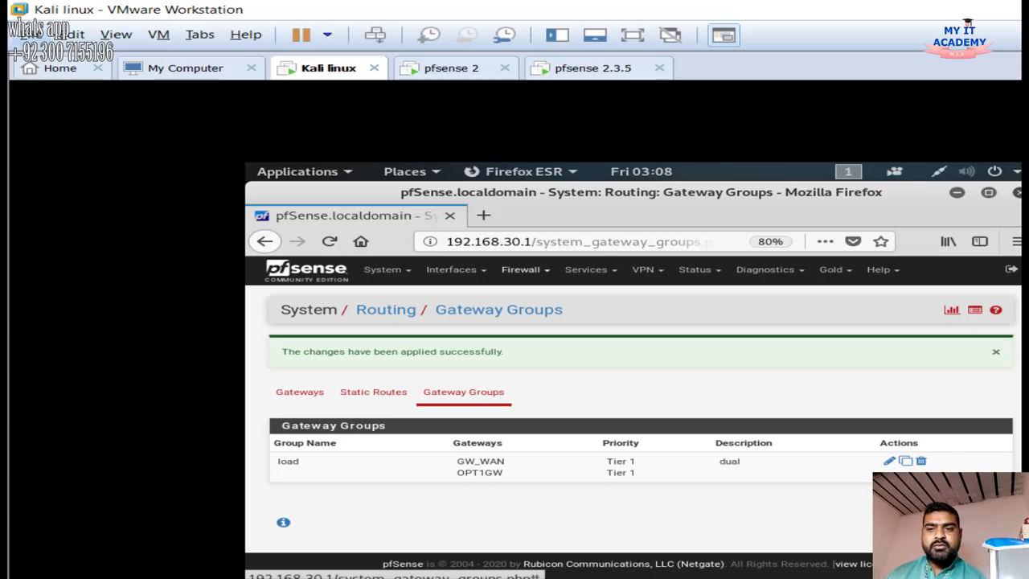
# Show Firewall > Rules on the LAN tab, where Default allow LAN uses gateway load
pyautogui.click(523, 270)
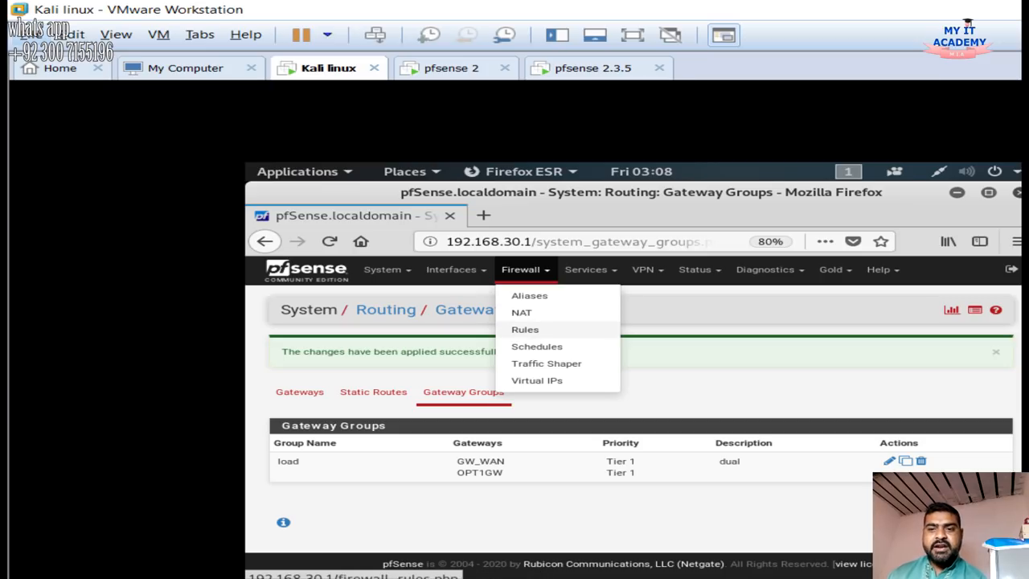
pyautogui.click(525, 329)
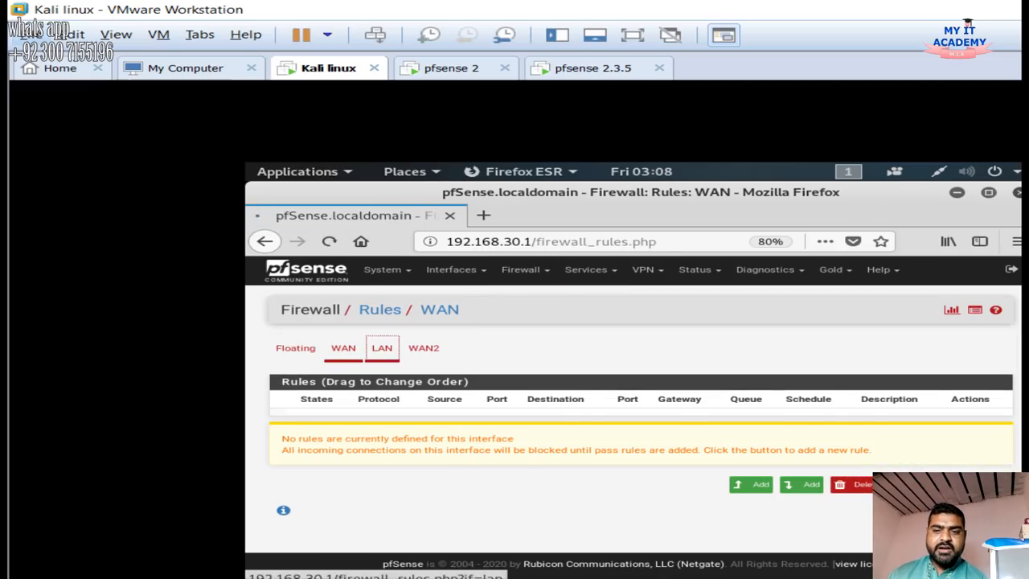
pyautogui.click(382, 348)
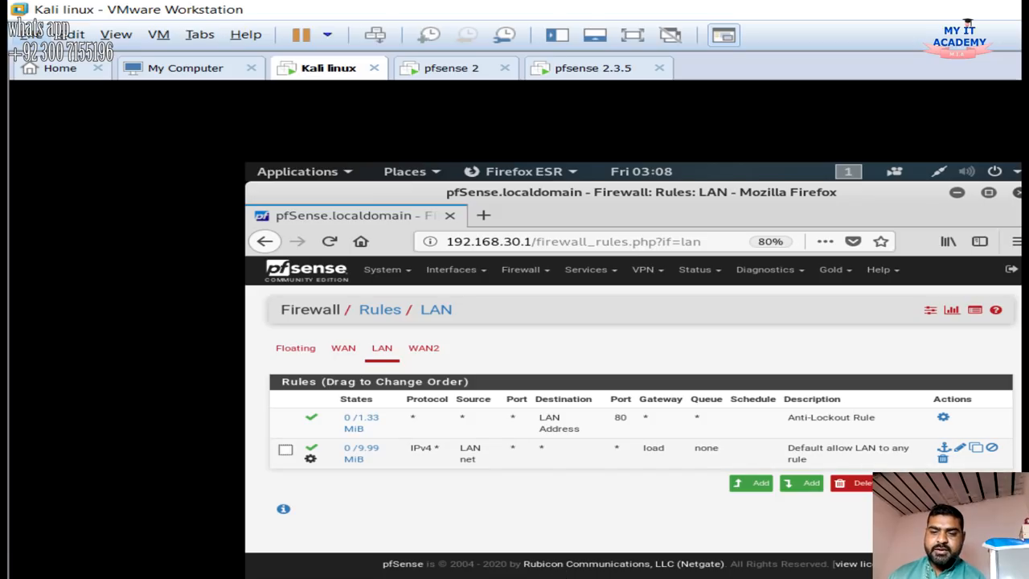
pyautogui.moveTo(390, 450); pyautogui.dragTo(367, 448)
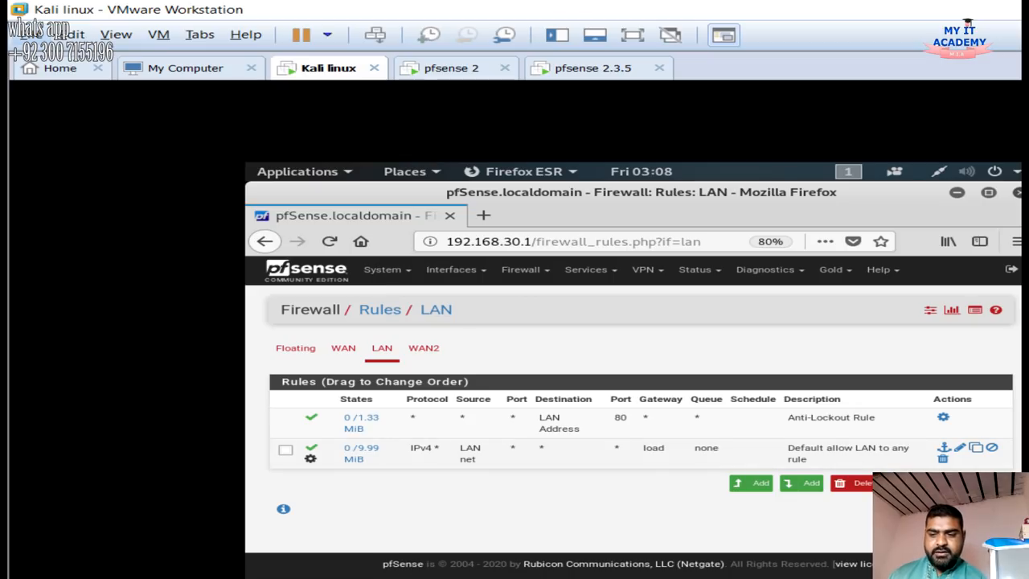
# Edit the Default allow LAN rule and expand its Advanced Options
pyautogui.click(961, 447)
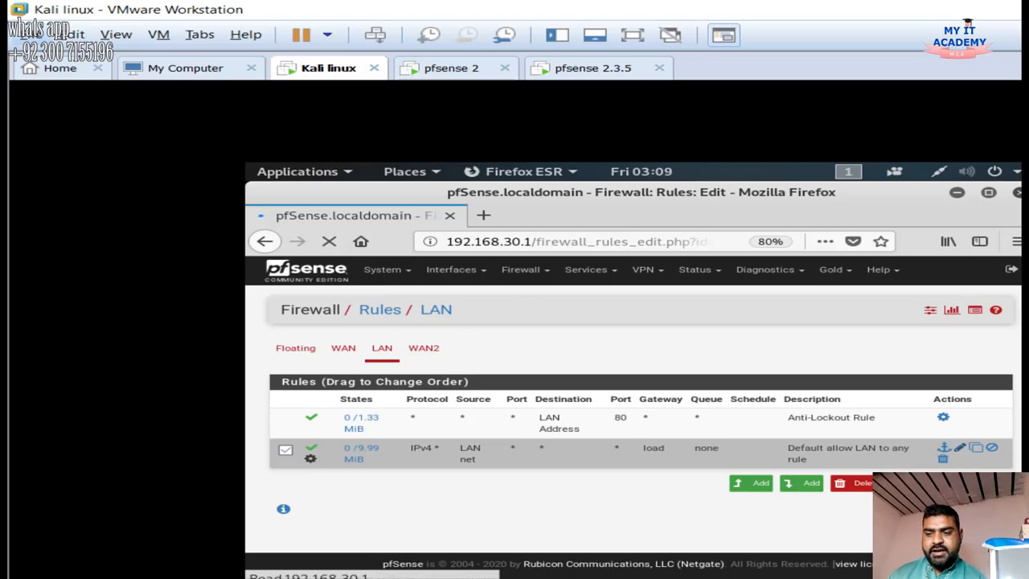
pyautogui.scroll(-3, 633, 418)
pyautogui.scroll(-5, 634, 418)
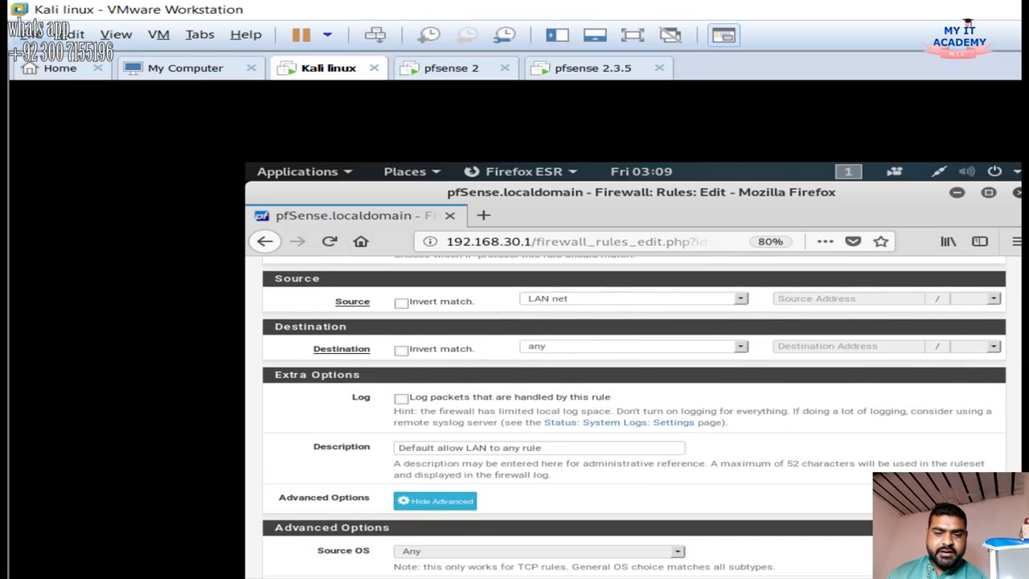
pyautogui.click(435, 501)
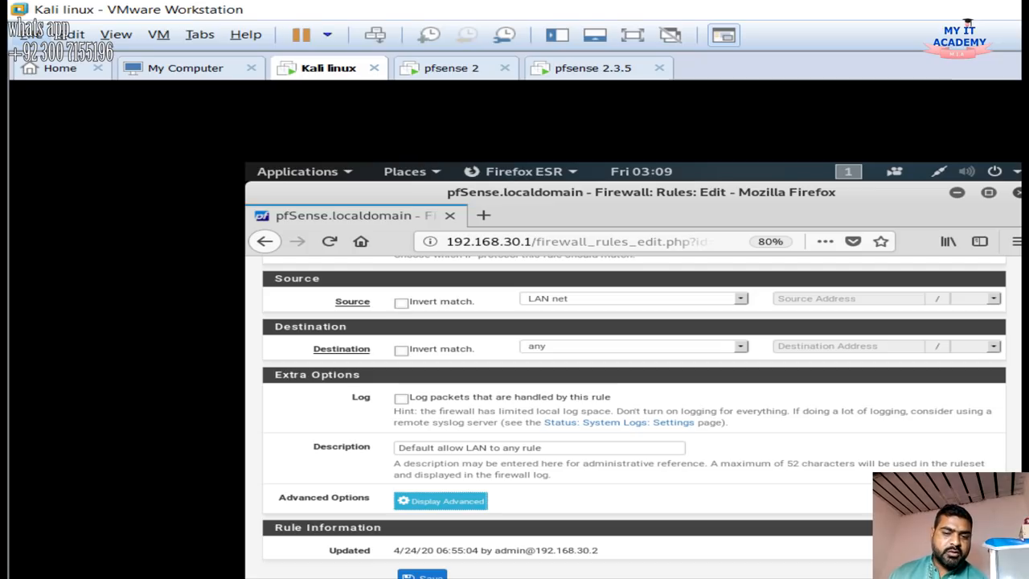
pyautogui.click(440, 501)
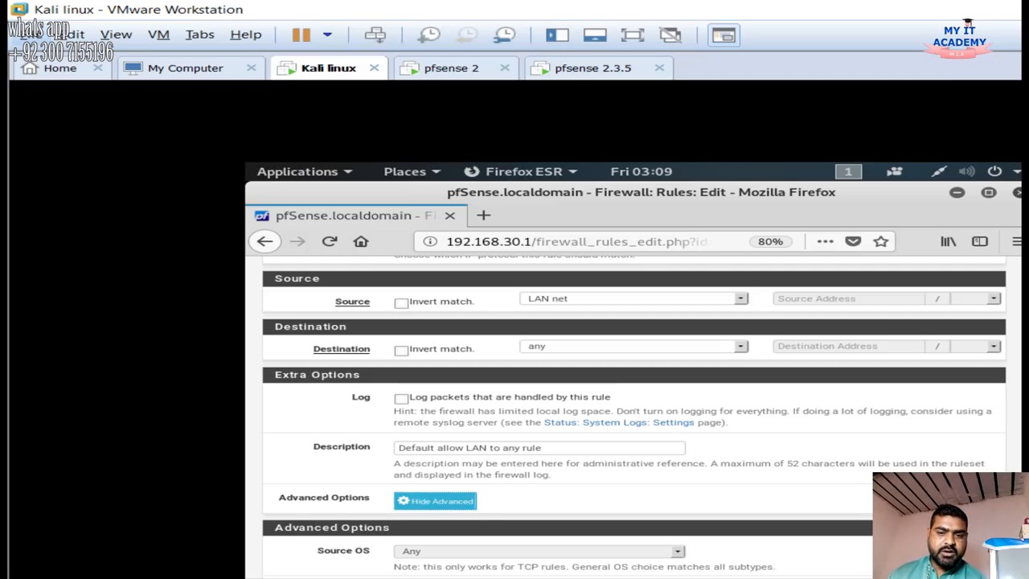
pyautogui.scroll(-3, 440, 501)
pyautogui.scroll(-10, 634, 416)
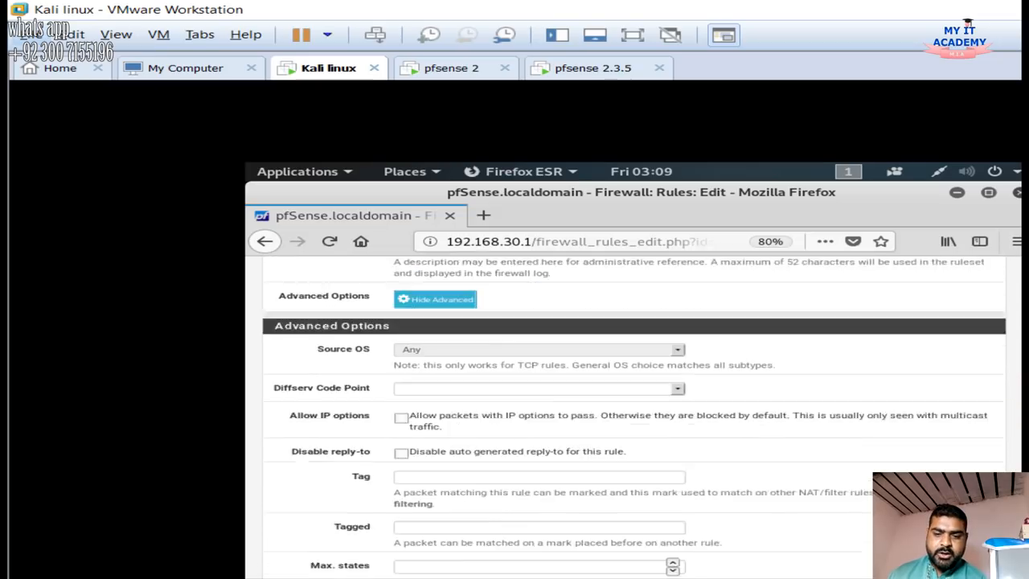
pyautogui.scroll(-5, 634, 416)
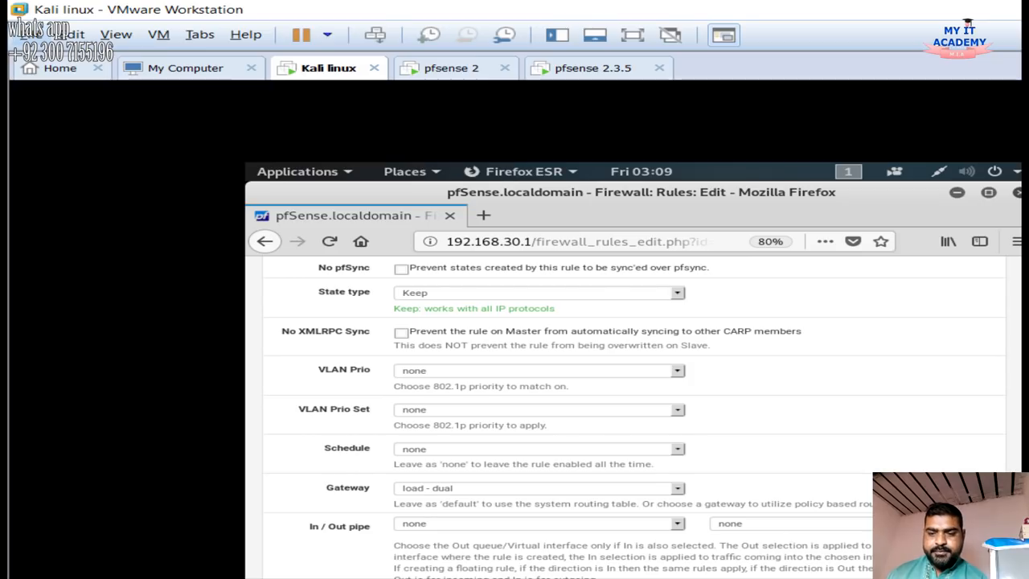
# Change the rule's Gateway from load - dual to default and save the rule
pyautogui.moveTo(325, 488); pyautogui.dragTo(364, 488)
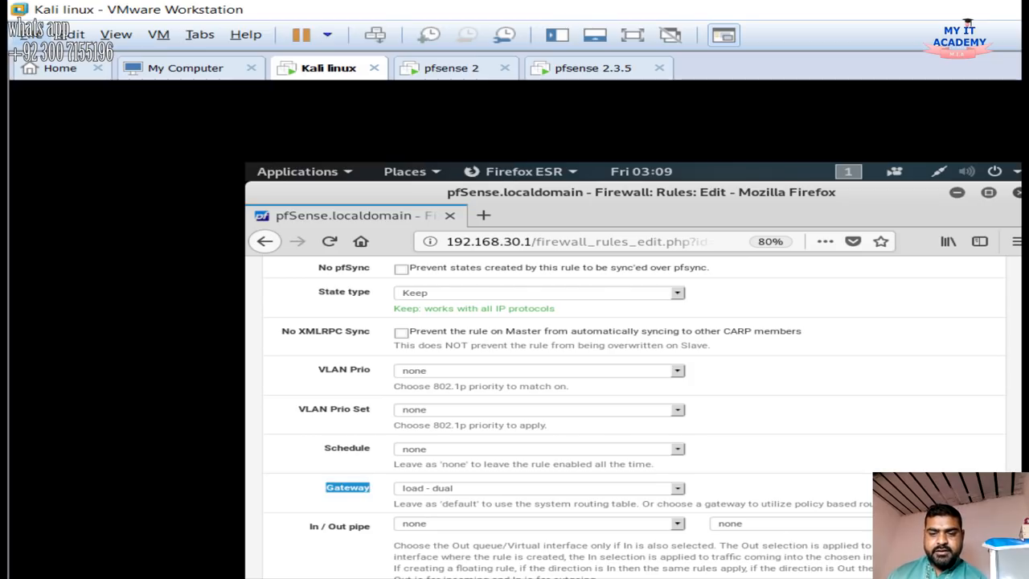
pyautogui.click(539, 488)
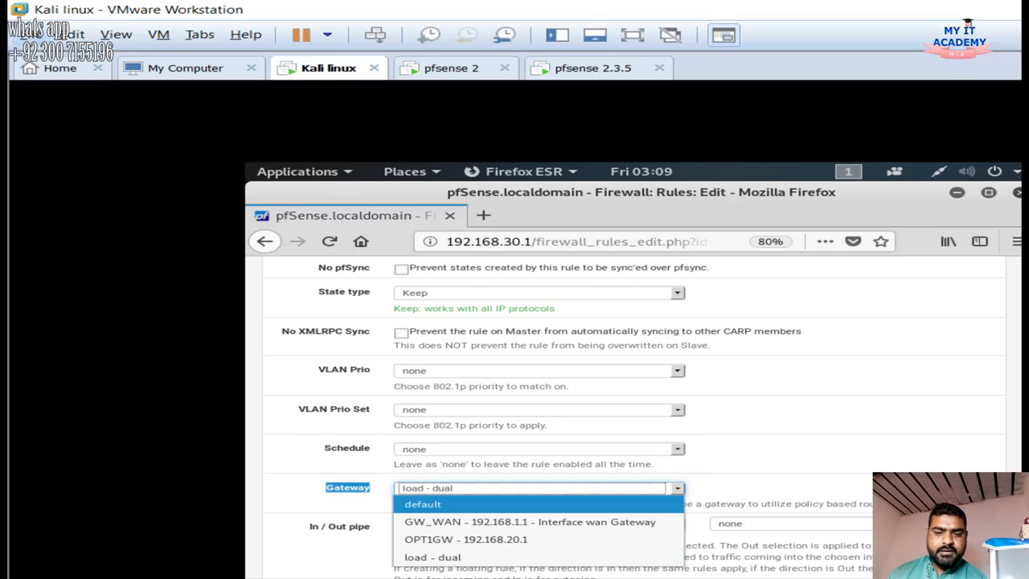
pyautogui.click(422, 504)
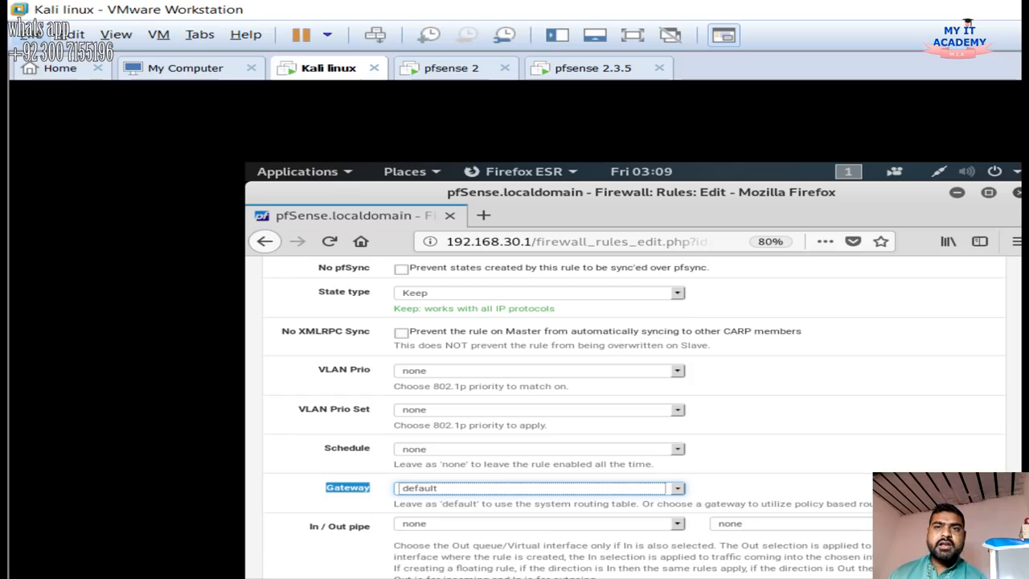
pyautogui.scroll(-1, 636, 418)
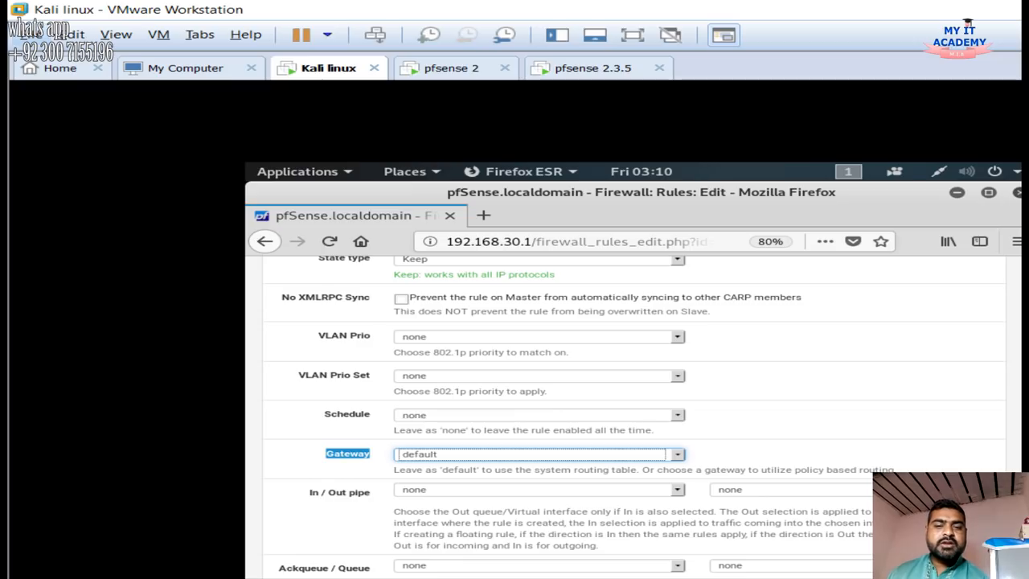
pyautogui.scroll(-3, 633, 416)
pyautogui.click(423, 526)
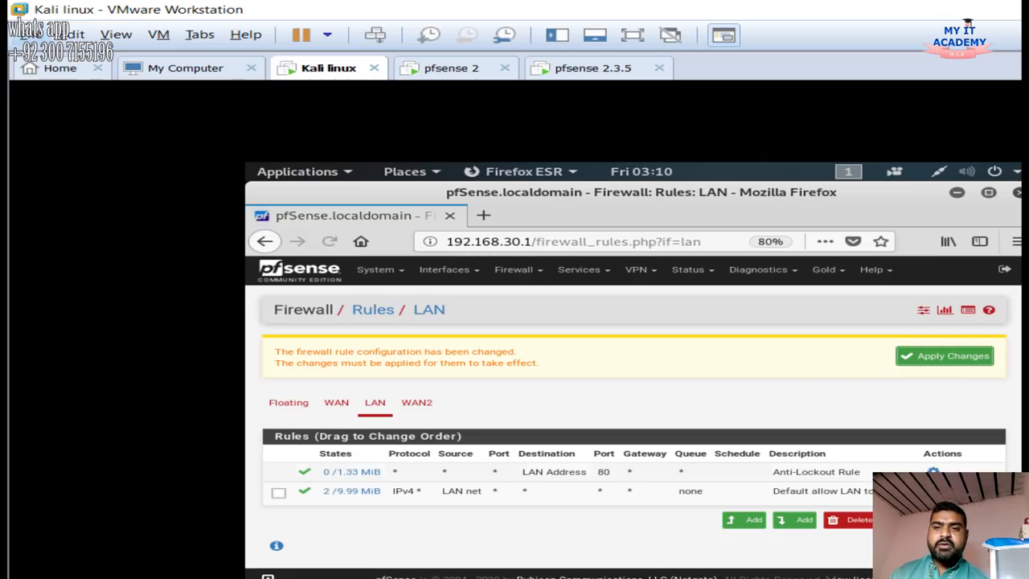
# Apply the LAN rule change and load speedtest.net in a new Firefox tab
pyautogui.click(945, 356)
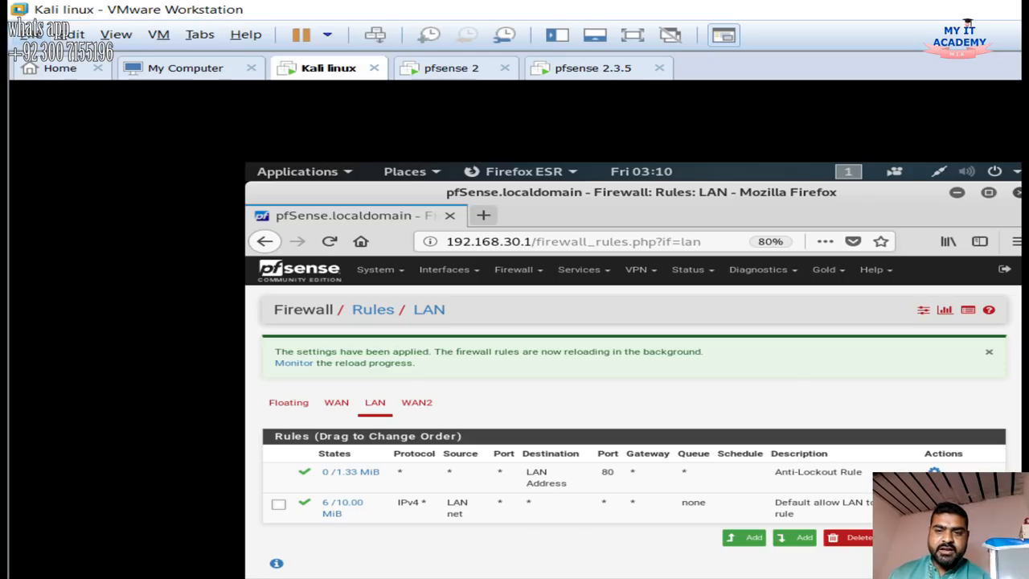
pyautogui.hotkey('ctrl', 't')
pyautogui.write('speedtest.net/')
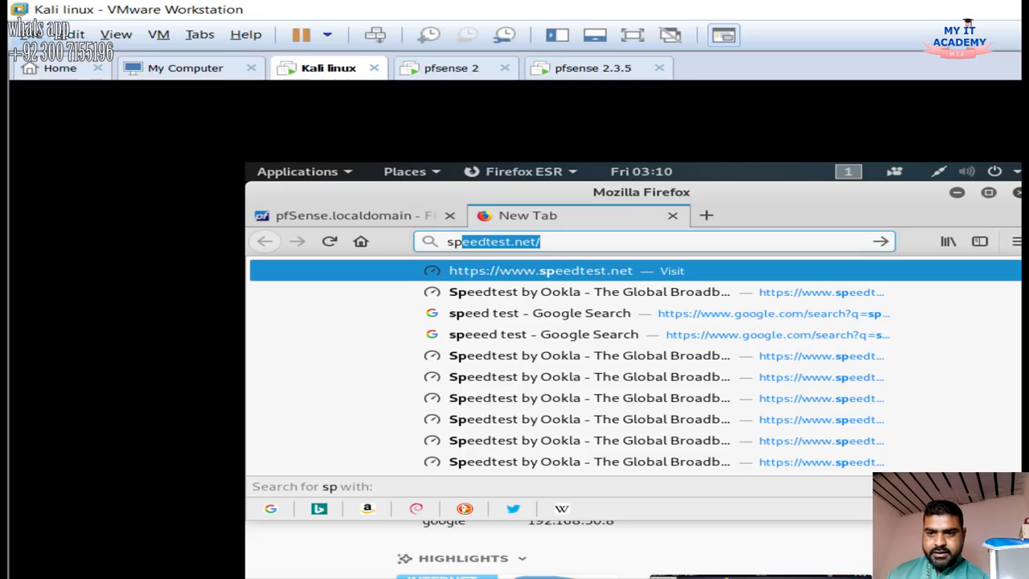
pyautogui.press('Return')
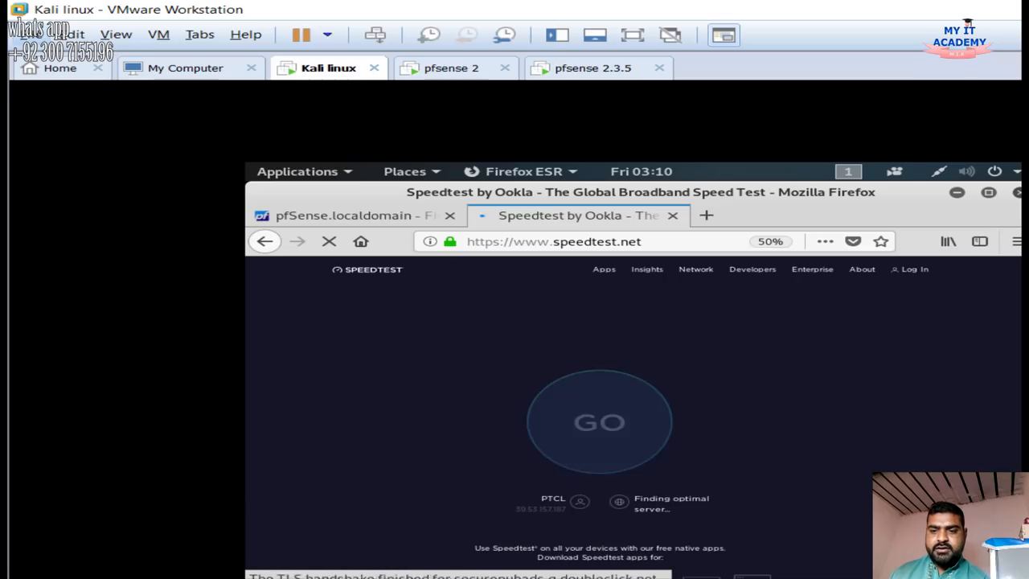
pyautogui.click(354, 215)
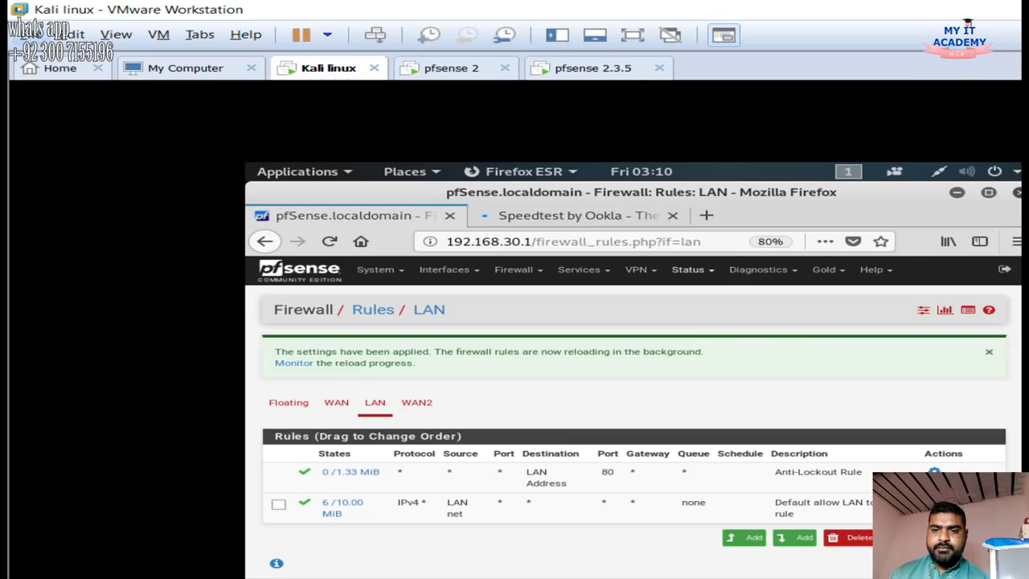
pyautogui.click(688, 269)
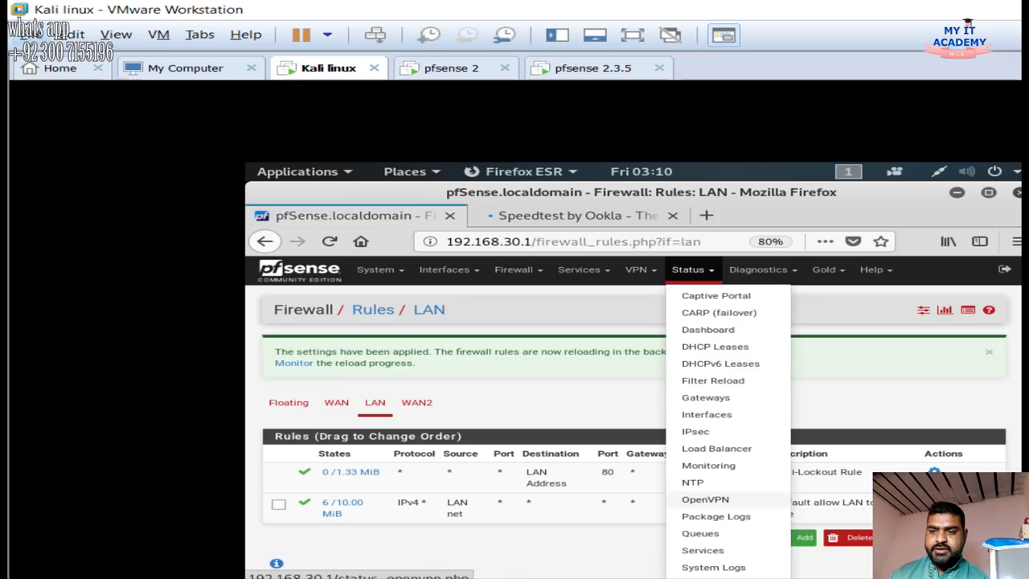
# Show the LAN interface on pfSense's Status > Traffic Graph
pyautogui.click(715, 578)
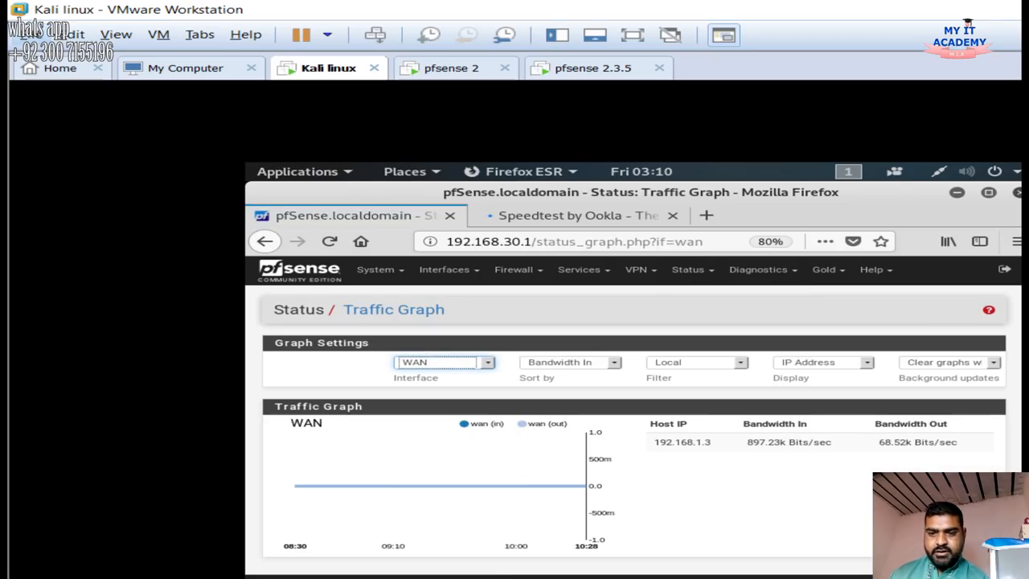
pyautogui.click(446, 363)
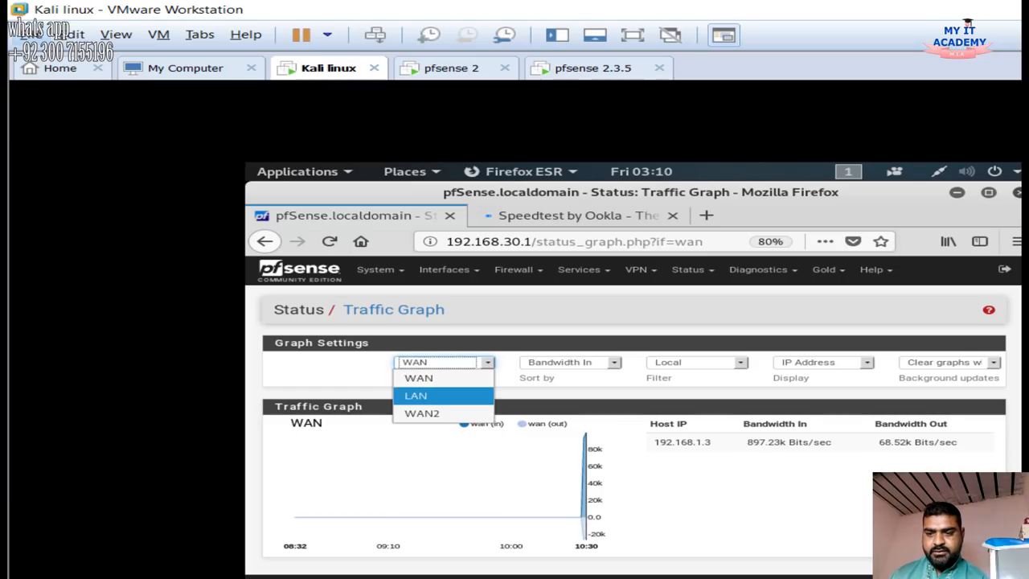
pyautogui.click(417, 396)
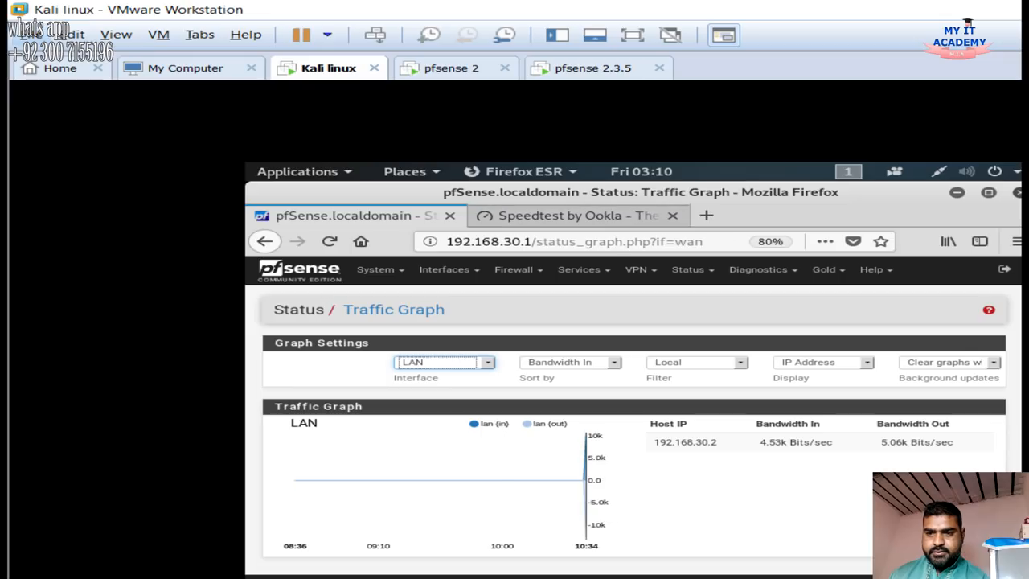
# Open YouTube in a new tab and start playing a recommended video
pyautogui.click(577, 216)
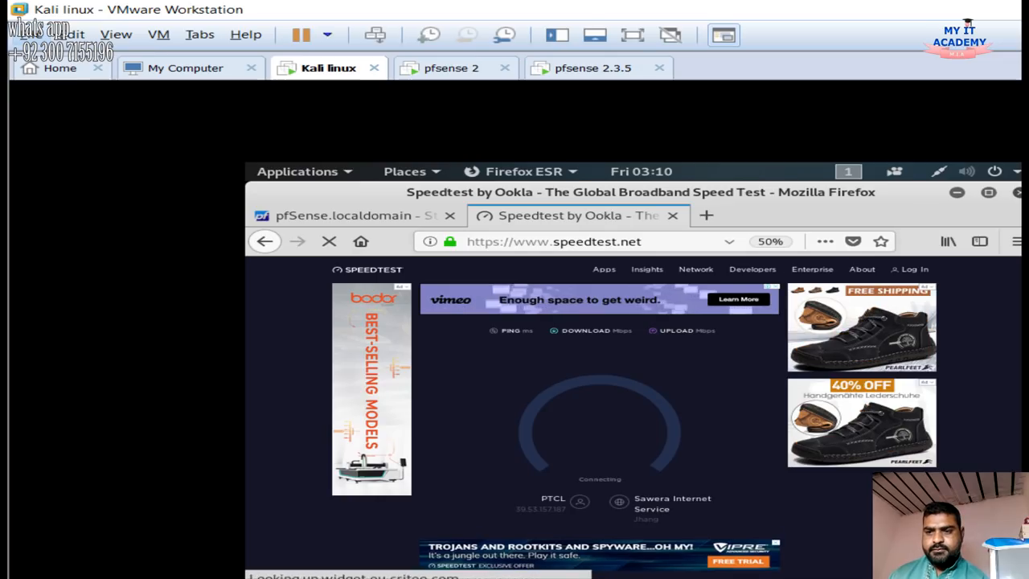
pyautogui.click(706, 214)
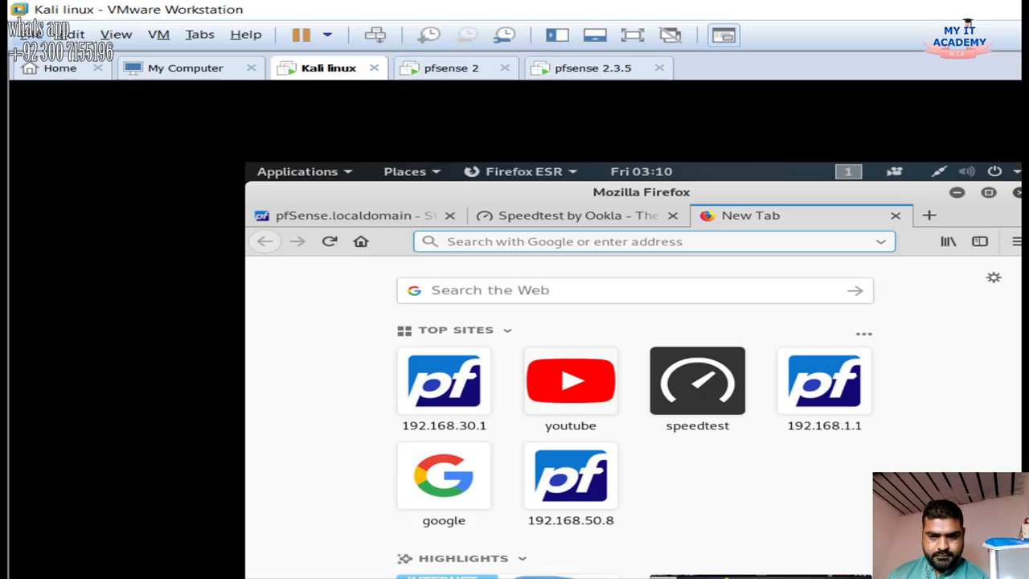
pyautogui.click(571, 382)
pyautogui.click(577, 214)
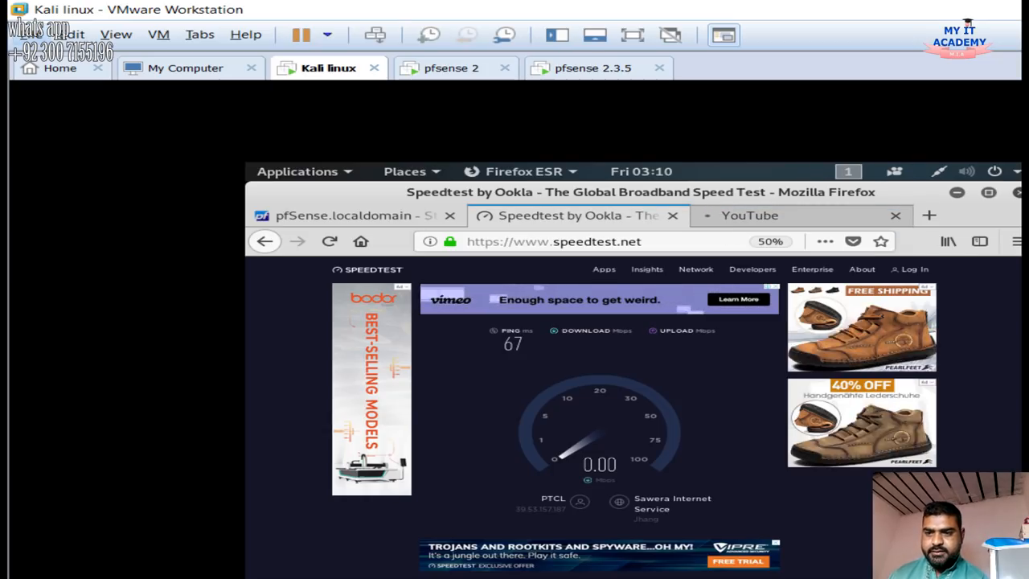
pyautogui.click(772, 216)
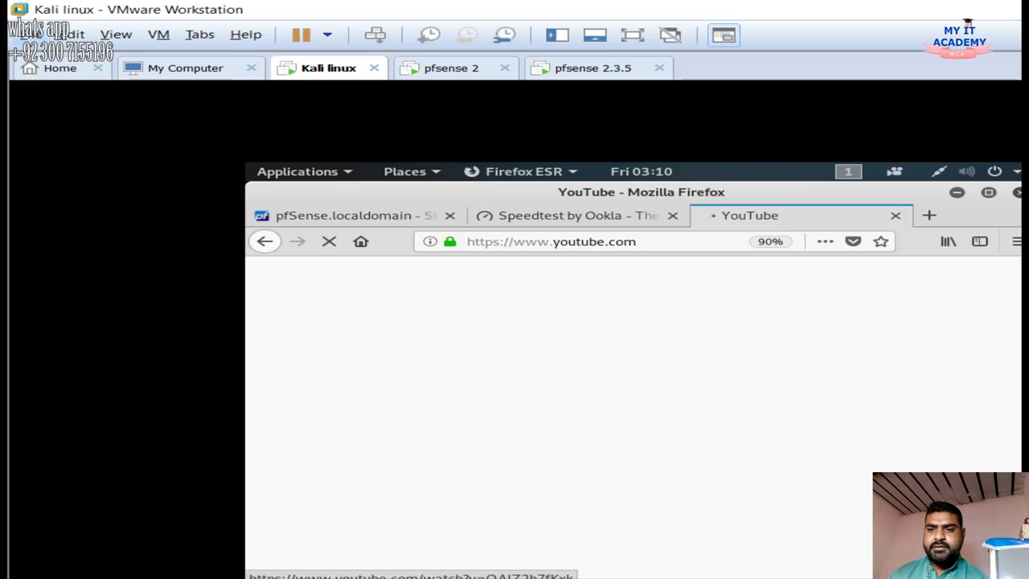
pyautogui.click(579, 216)
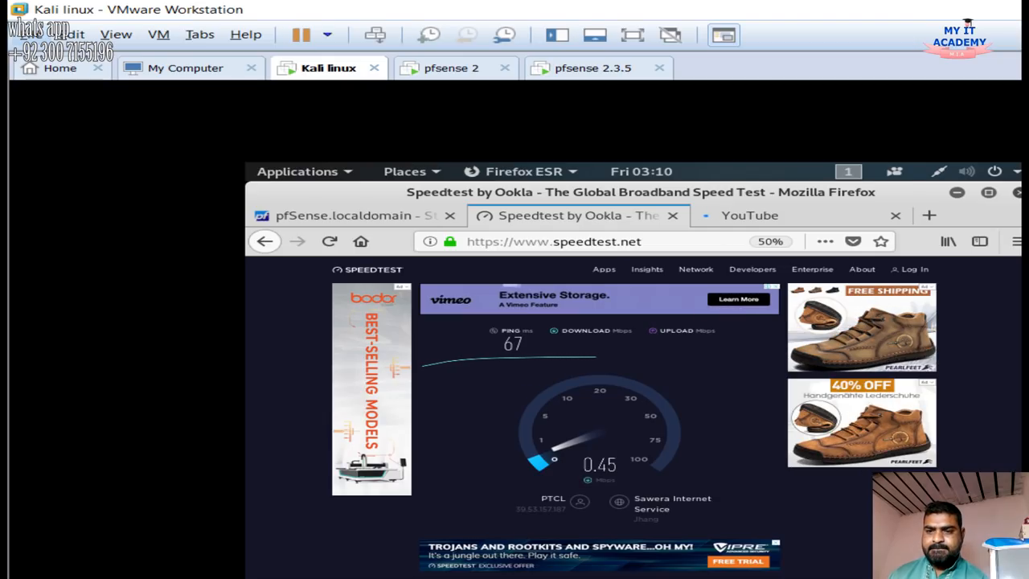
pyautogui.click(346, 216)
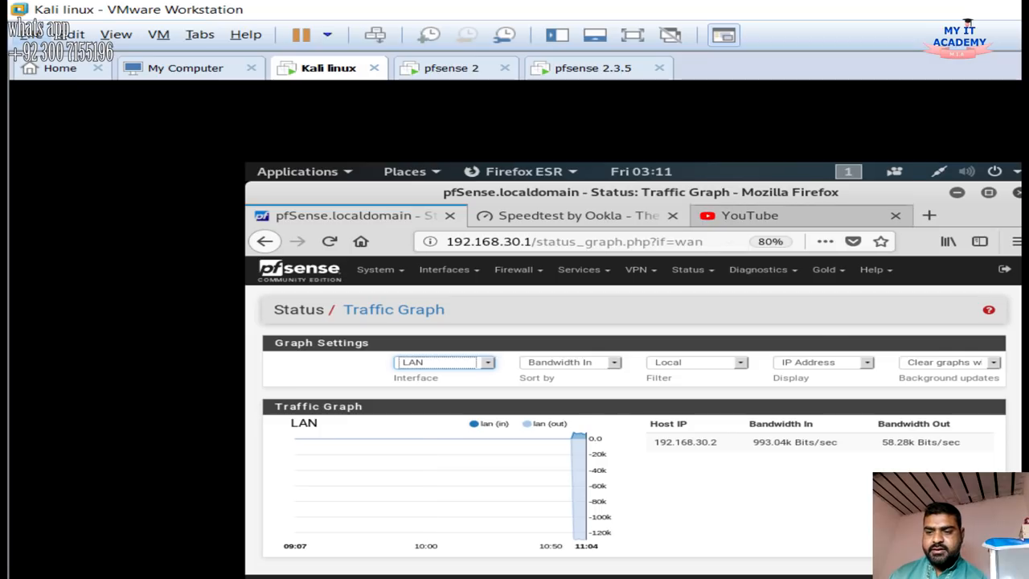
pyautogui.click(749, 215)
pyautogui.click(451, 548)
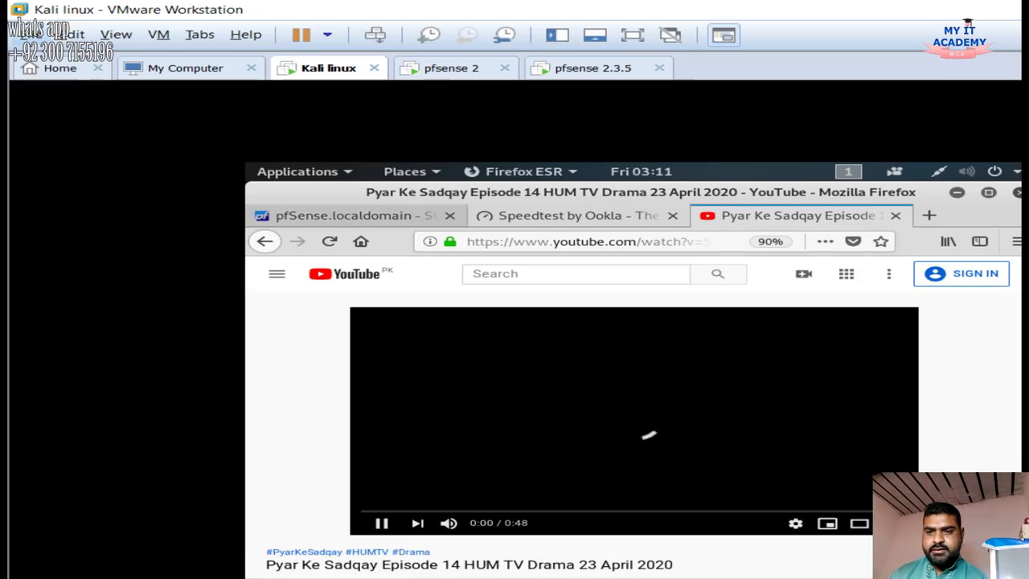
# Compare the Traffic Graph with the playing video and close the Speedtest tab
pyautogui.click(354, 215)
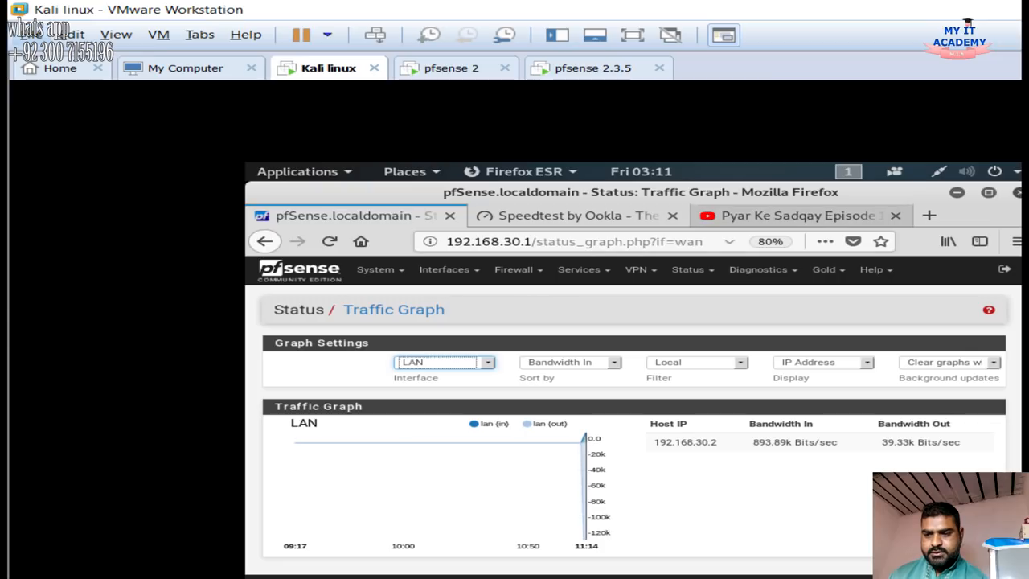
pyautogui.click(796, 215)
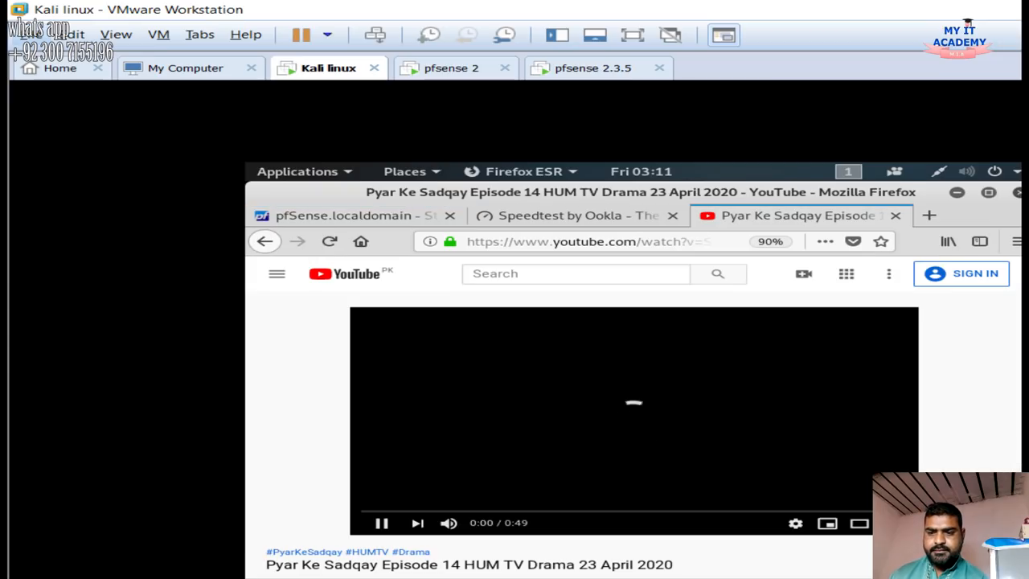
pyautogui.click(577, 216)
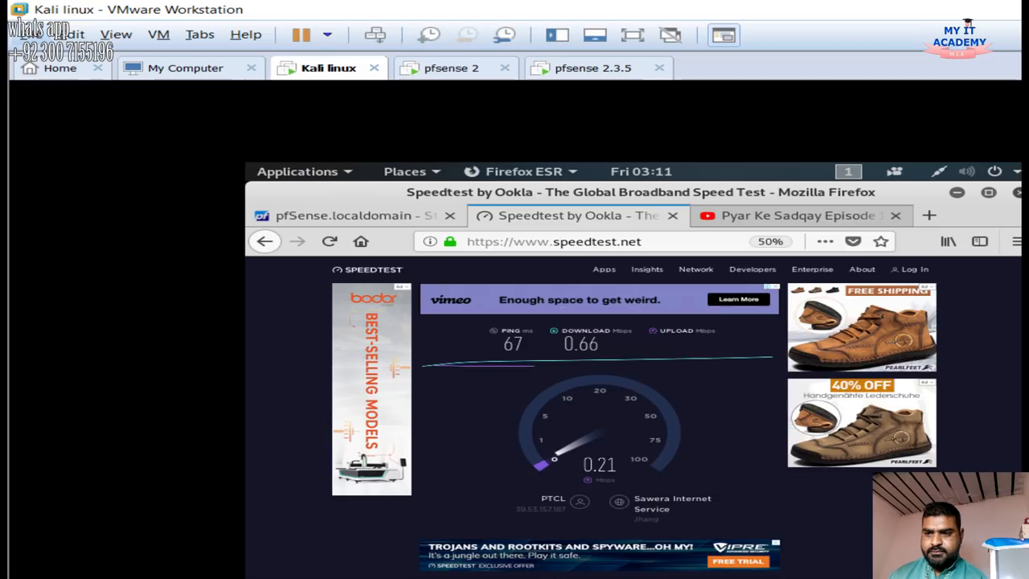
pyautogui.click(792, 216)
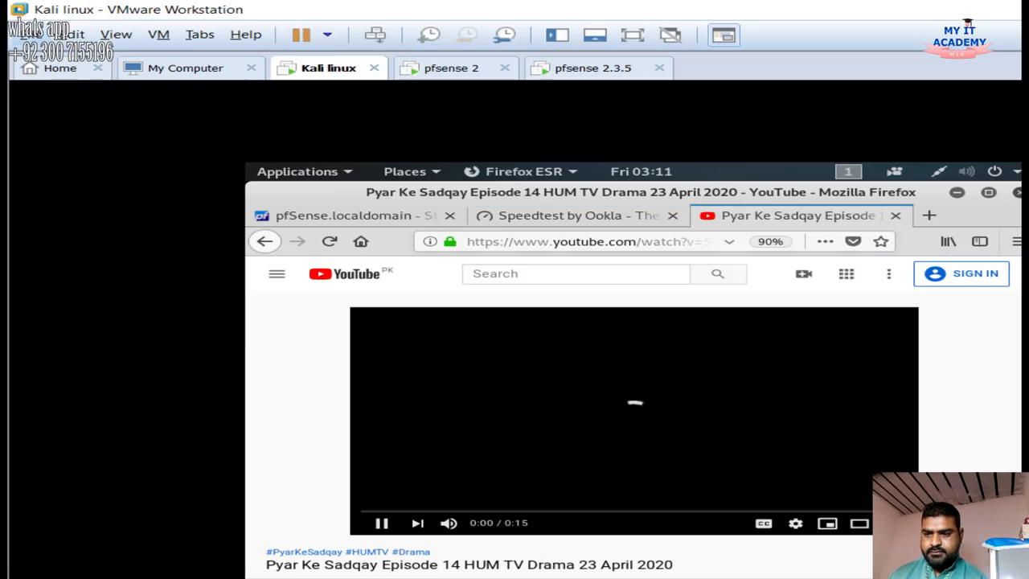
pyautogui.click(672, 215)
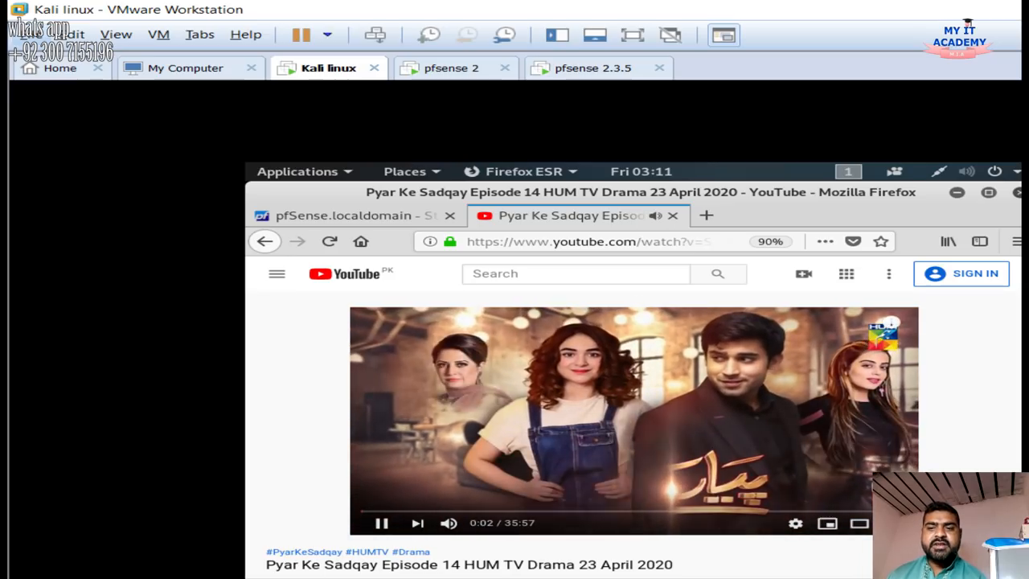
pyautogui.click(354, 215)
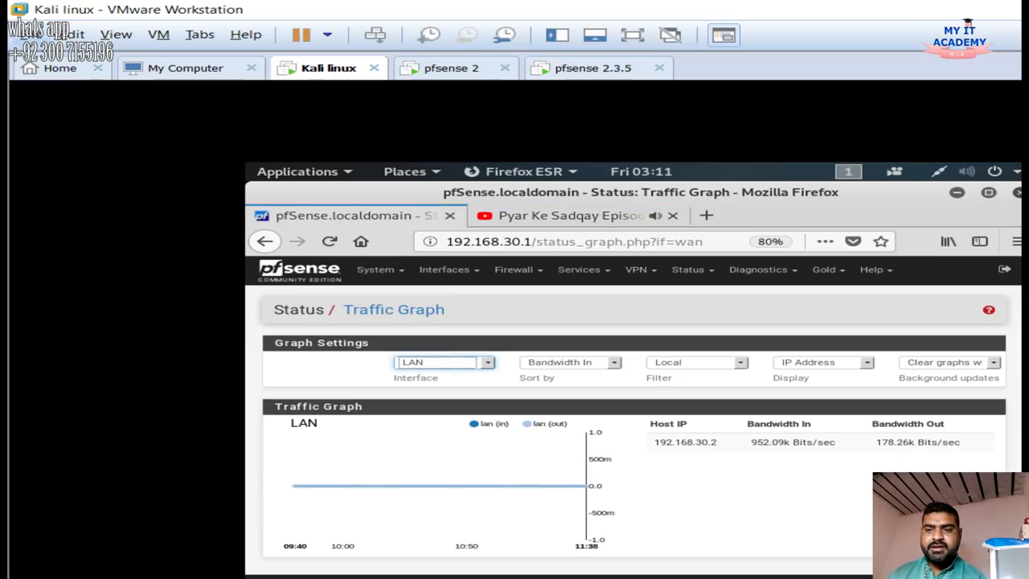
# Highlight host 192.168.30.2 and its incoming bandwidth reading on the LAN Traffic Graph
pyautogui.moveTo(751, 442); pyautogui.dragTo(819, 442)
pyautogui.moveTo(654, 443); pyautogui.dragTo(792, 443)
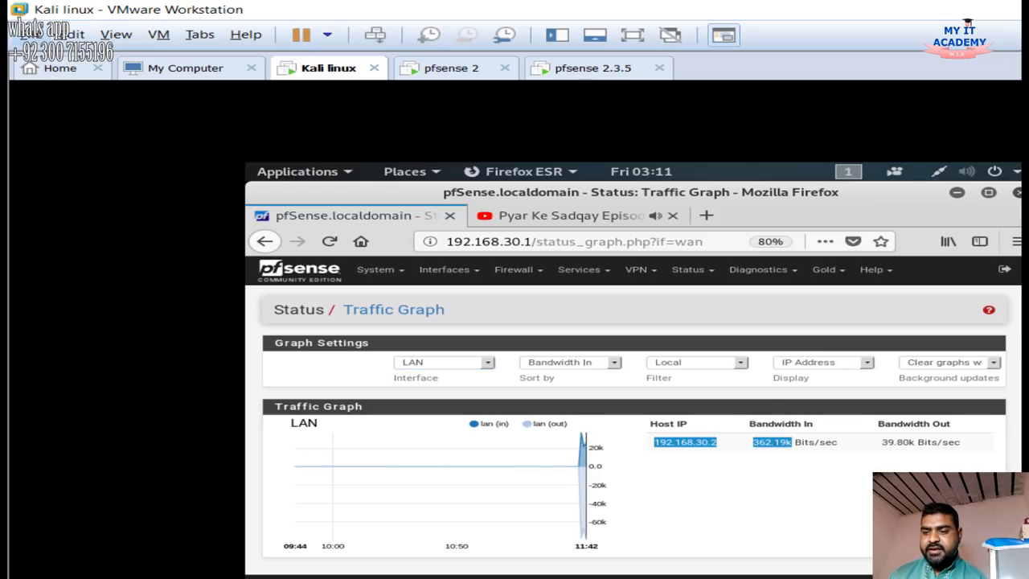
pyautogui.click(792, 442)
pyautogui.moveTo(654, 442); pyautogui.dragTo(809, 442)
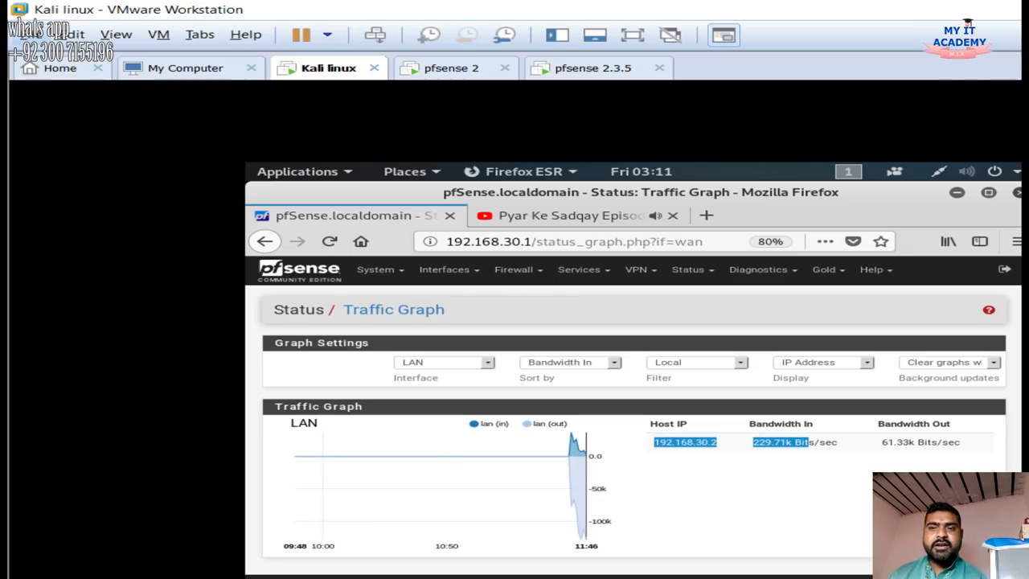
pyautogui.click(570, 216)
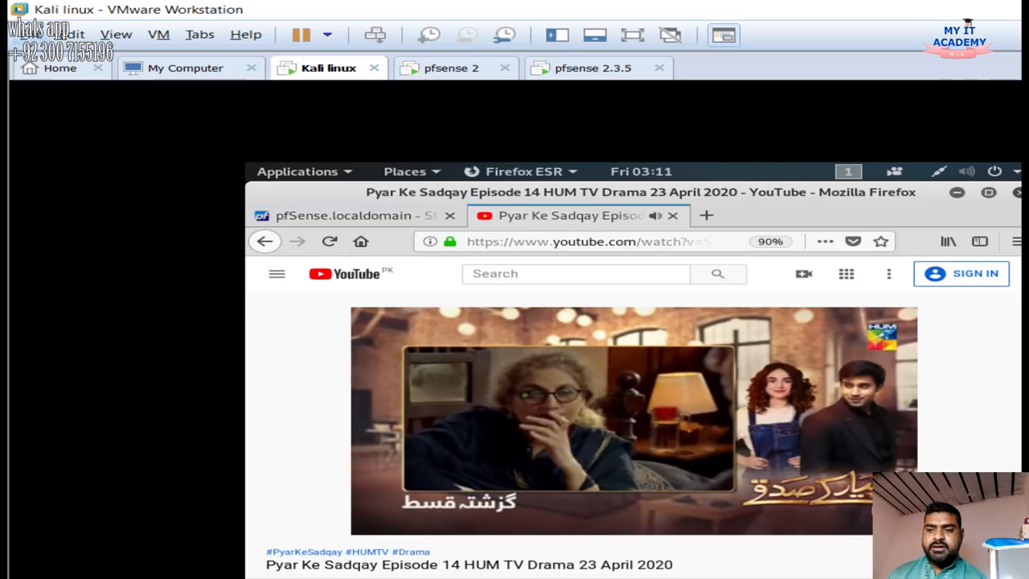
pyautogui.click(351, 216)
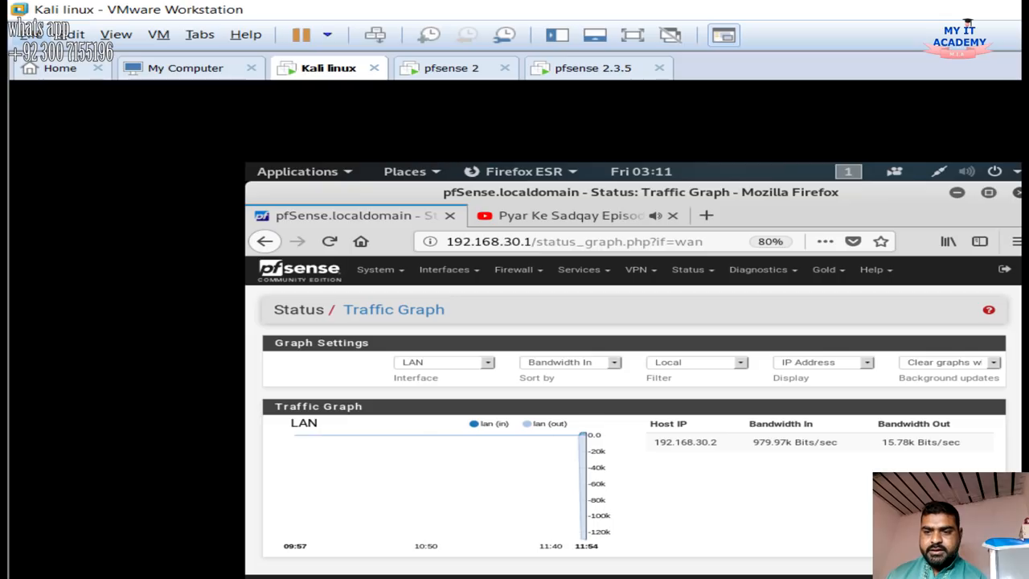
# Open the LAN firewall rules and edit Default allow LAN to any, revealing advanced options
pyautogui.click(514, 270)
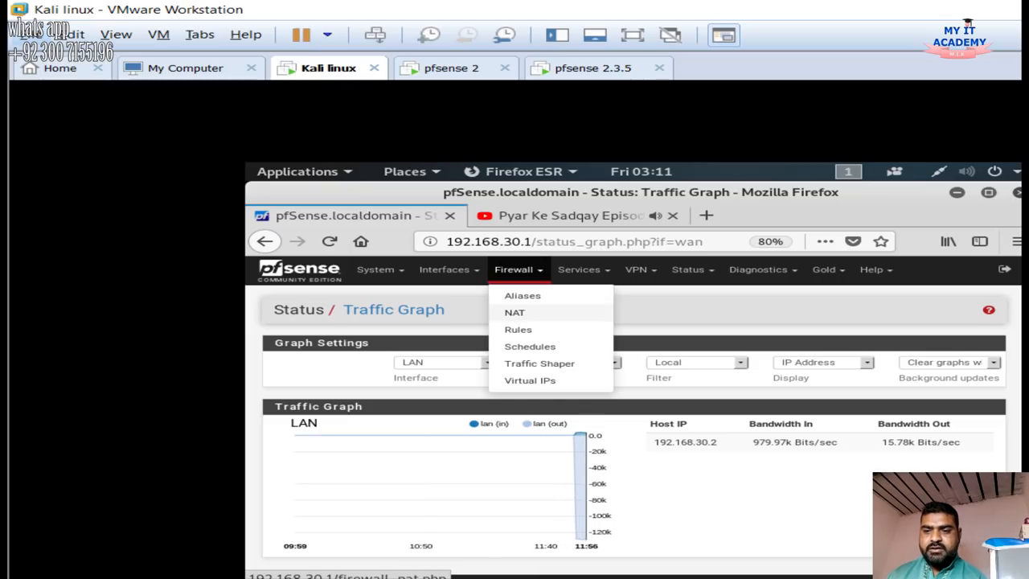
pyautogui.click(518, 329)
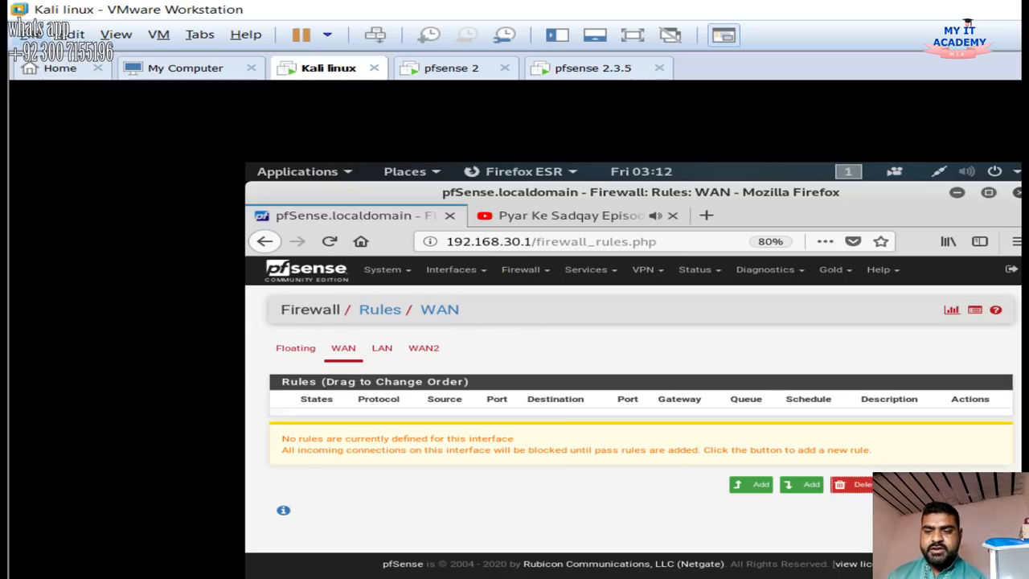
pyautogui.click(382, 348)
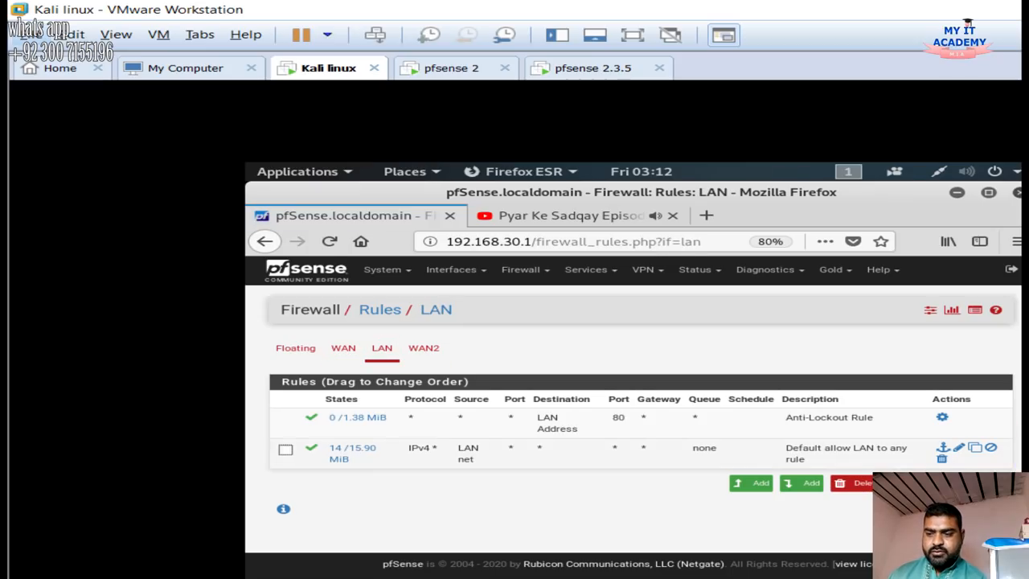
pyautogui.click(286, 450)
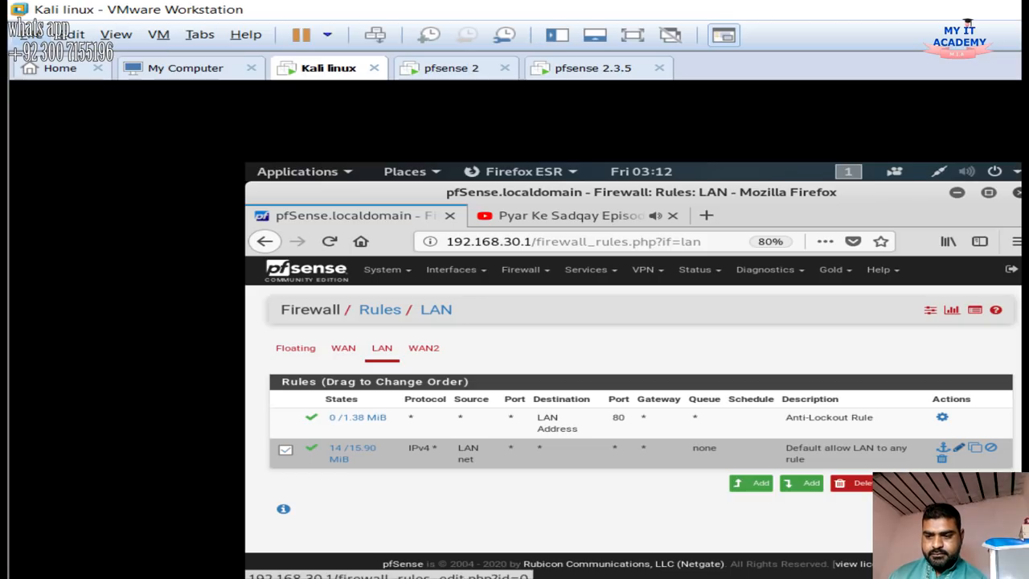
pyautogui.click(960, 448)
pyautogui.scroll(-6, 959, 447)
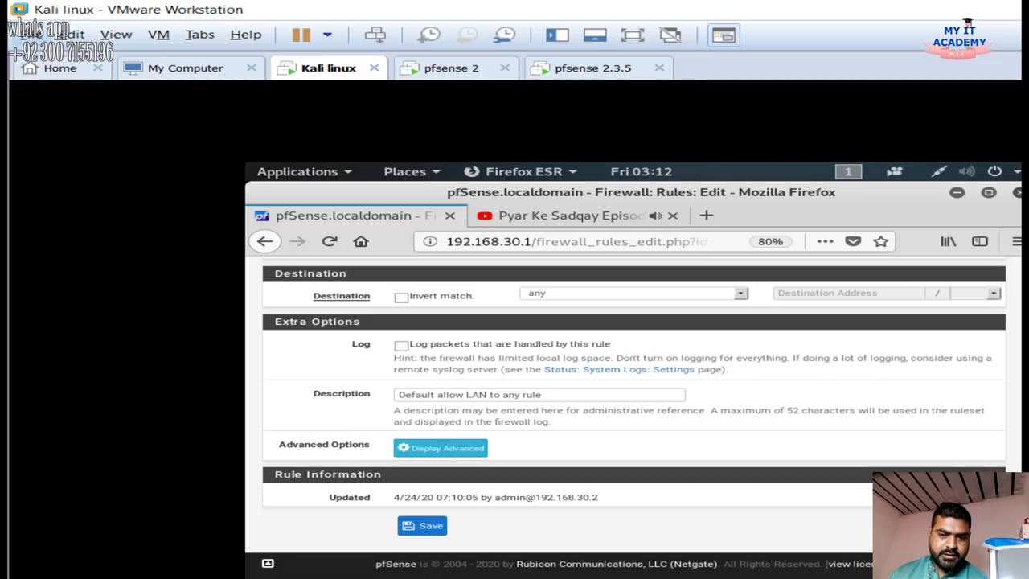
pyautogui.click(440, 448)
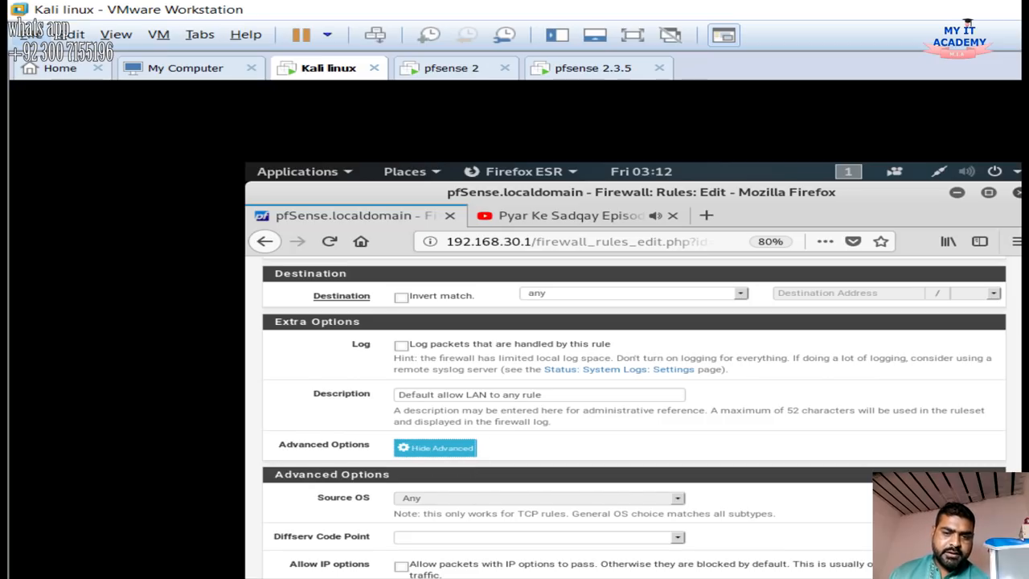
# Set the rule's Gateway to load - dual, save it, and apply the firewall changes
pyautogui.scroll(-10, 634, 418)
pyautogui.scroll(-10, 634, 418)
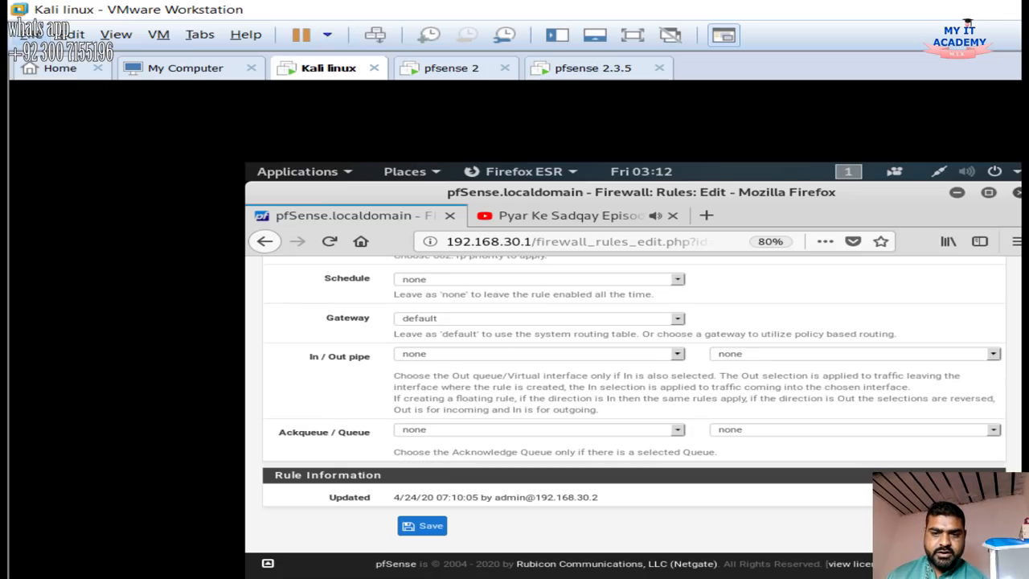
pyautogui.click(538, 318)
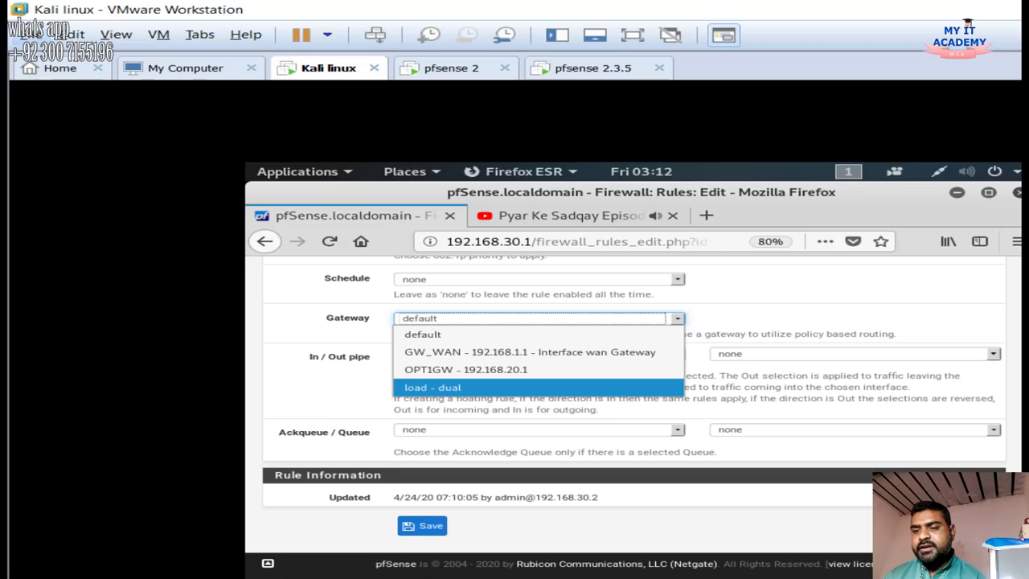
pyautogui.press('Return')
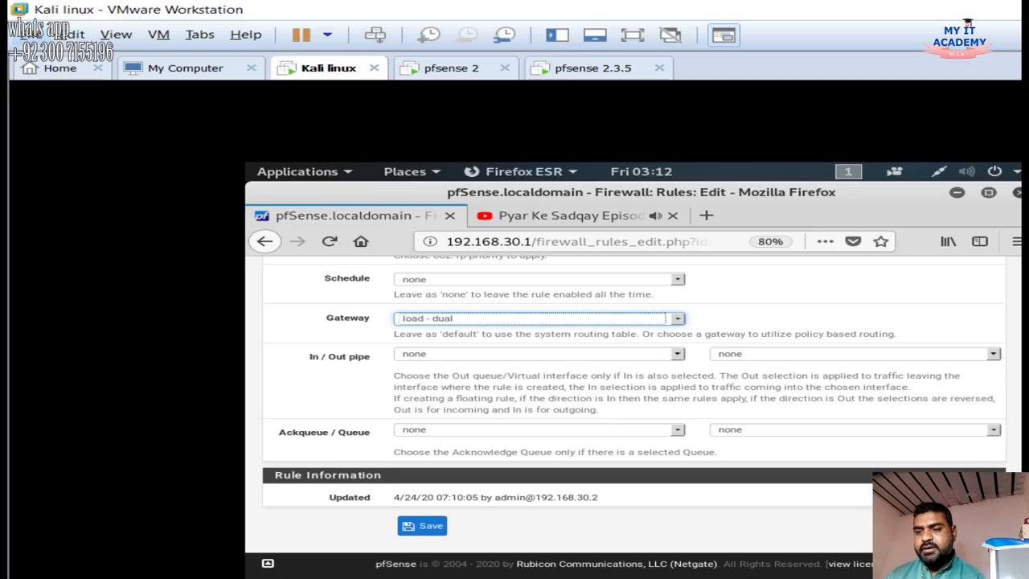
pyautogui.click(539, 319)
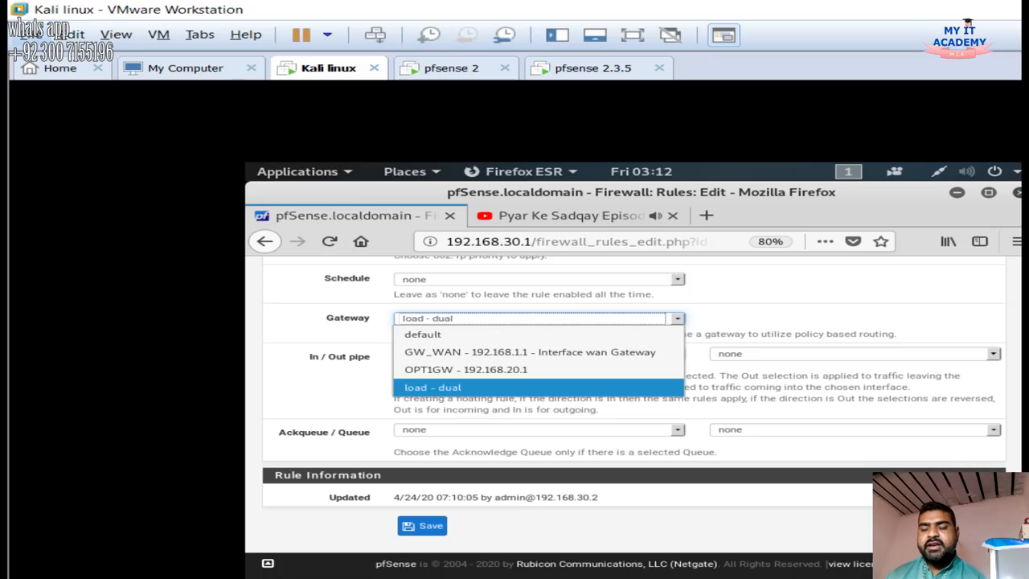
pyautogui.press('Return')
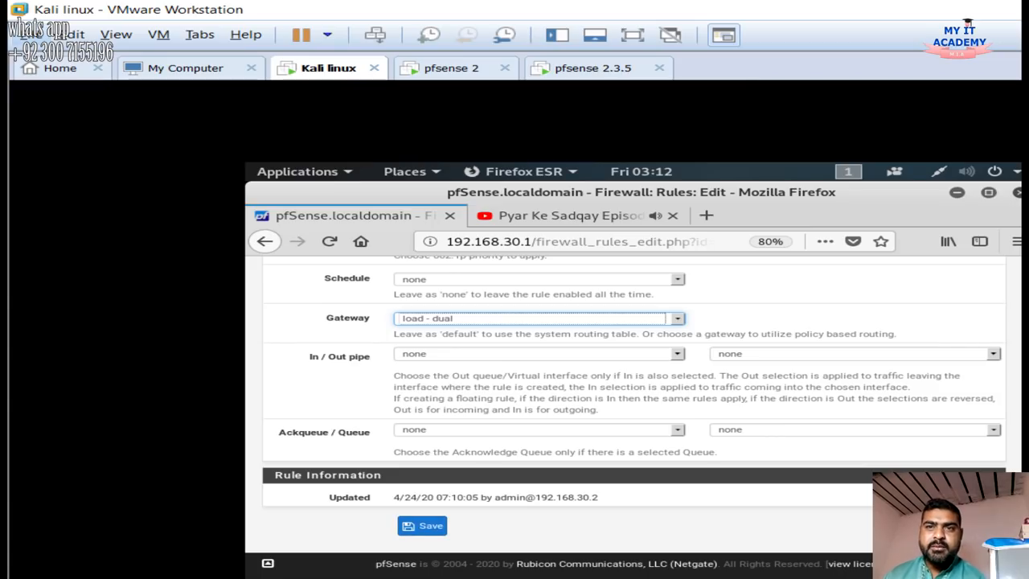
pyautogui.click(422, 525)
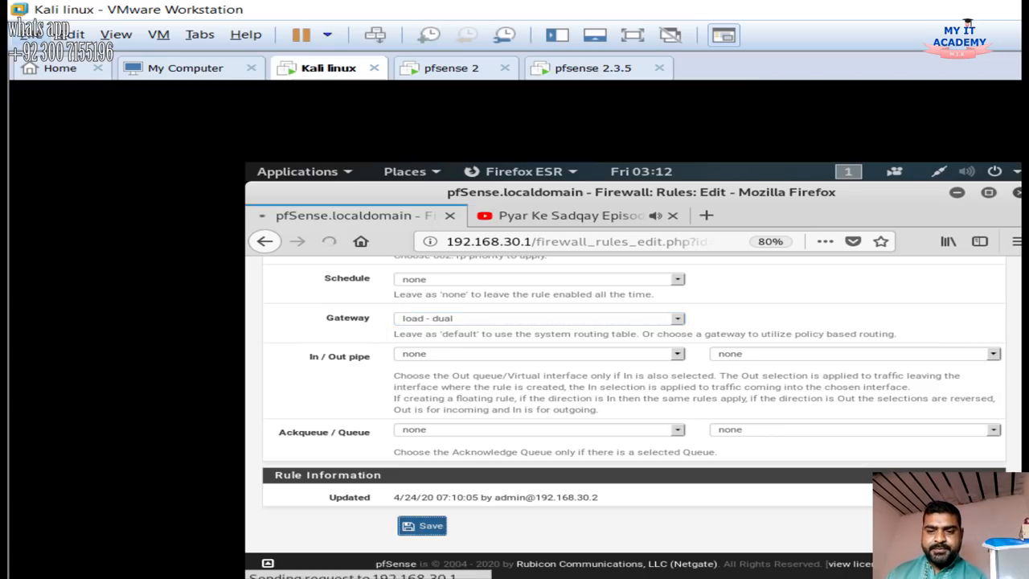
pyautogui.click(945, 356)
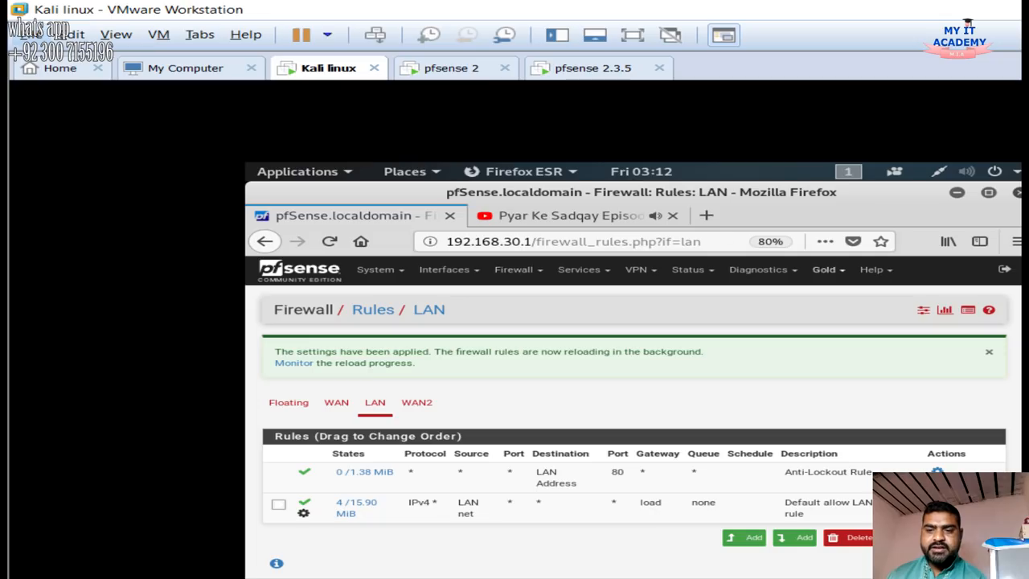
pyautogui.click(689, 269)
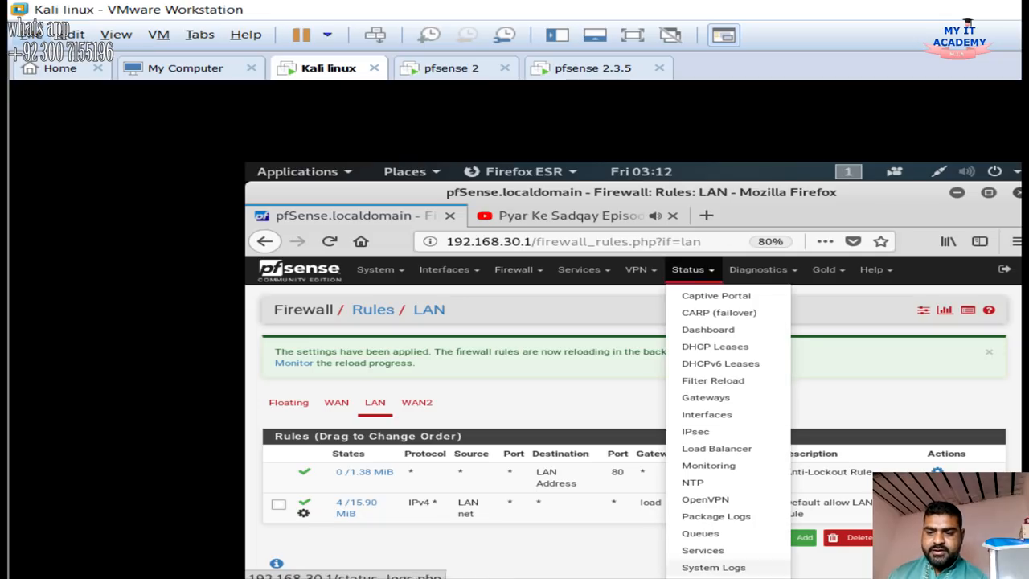
# Graph LAN traffic on the Traffic Graph and load speedtest.net in a new tab
pyautogui.click(715, 575)
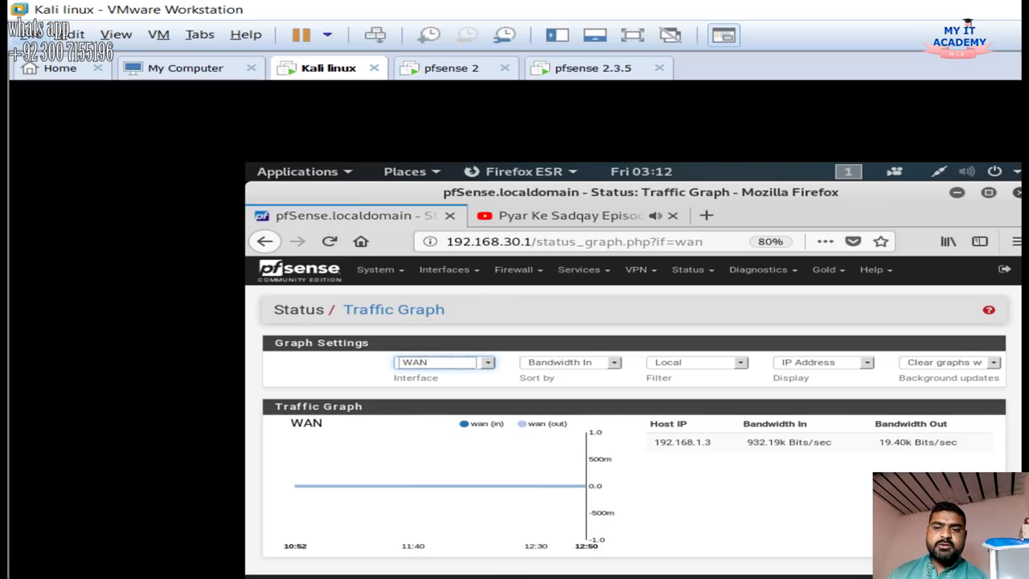
pyautogui.click(445, 363)
pyautogui.click(426, 395)
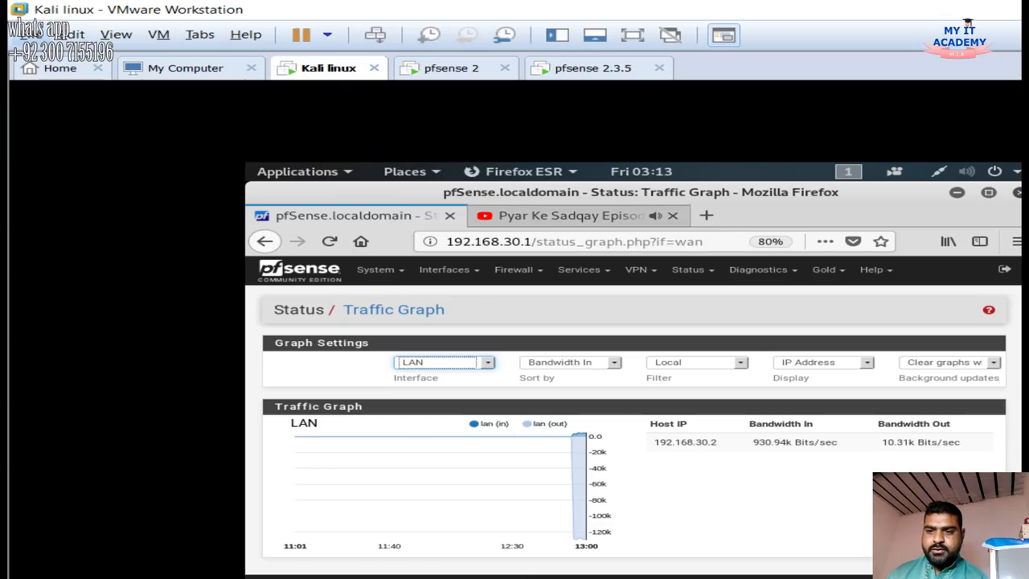
pyautogui.click(706, 215)
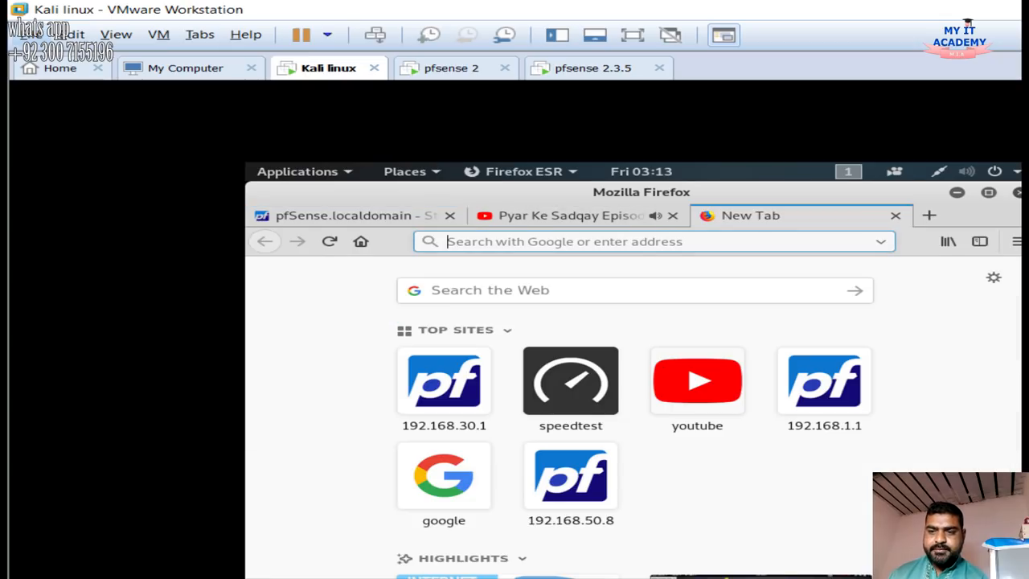
pyautogui.write('speedtest.net/')
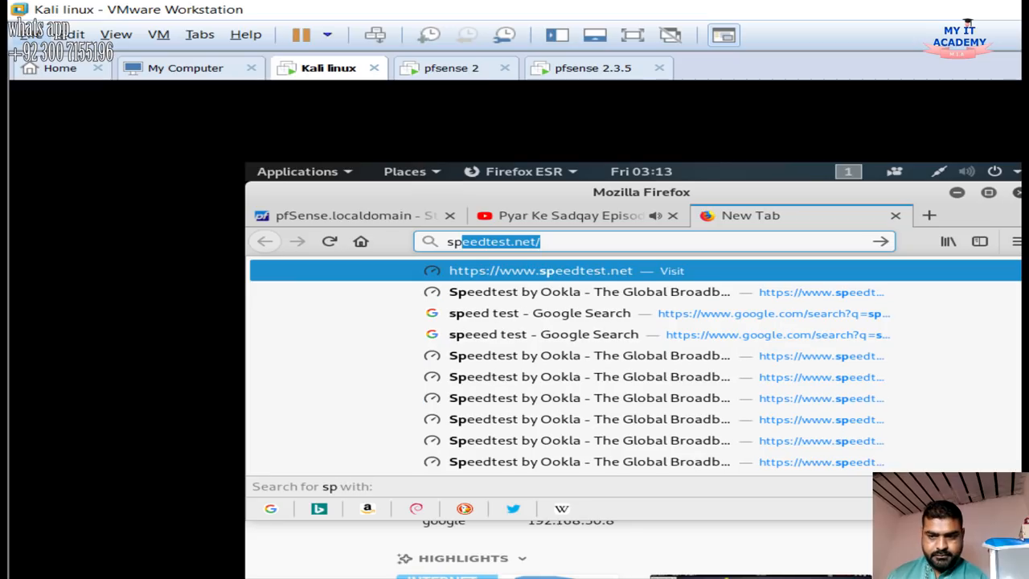
pyautogui.press('Return')
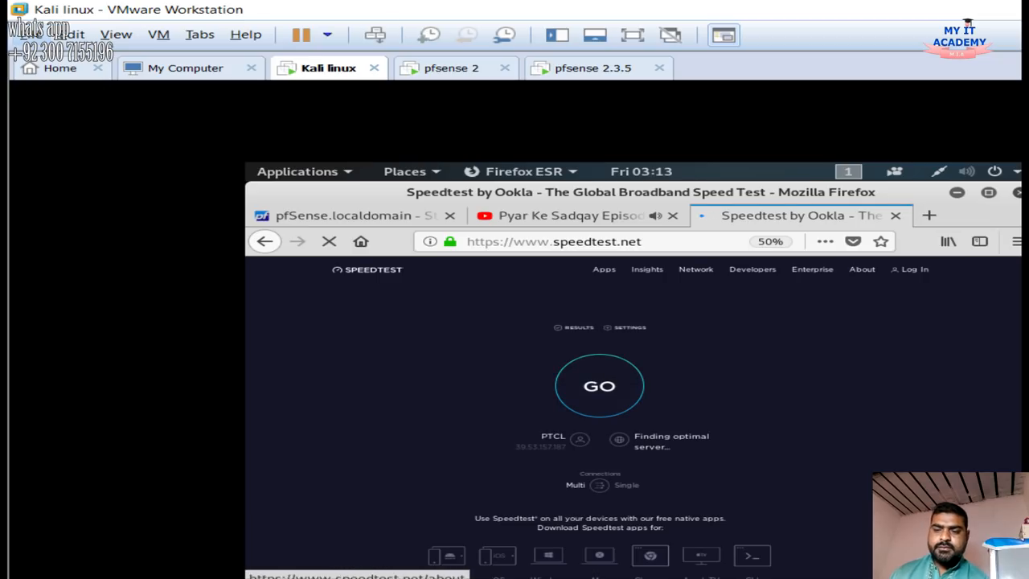
# Open the Kali wired network settings from the system menu, then close the window
pyautogui.click(968, 171)
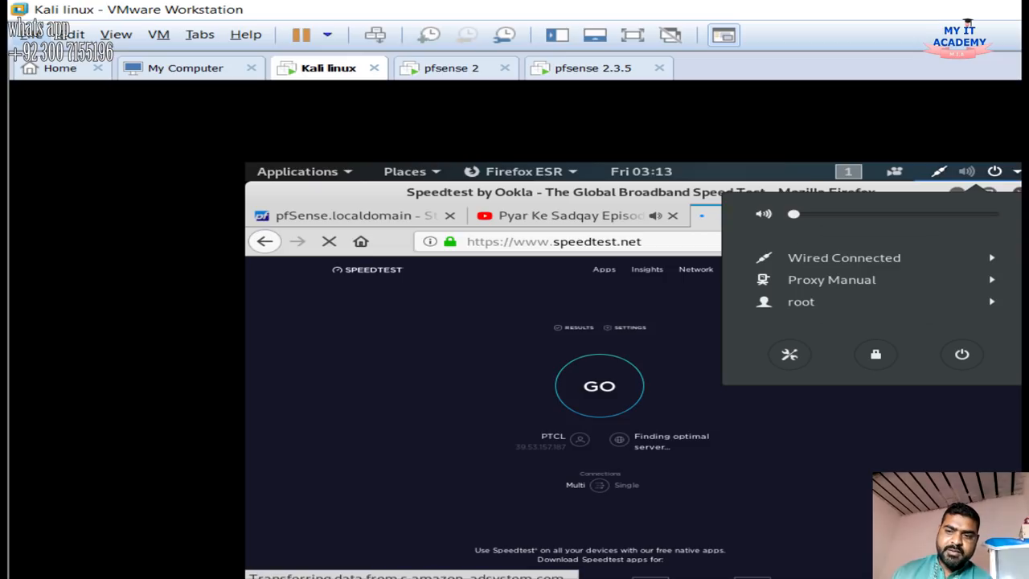
pyautogui.click(844, 257)
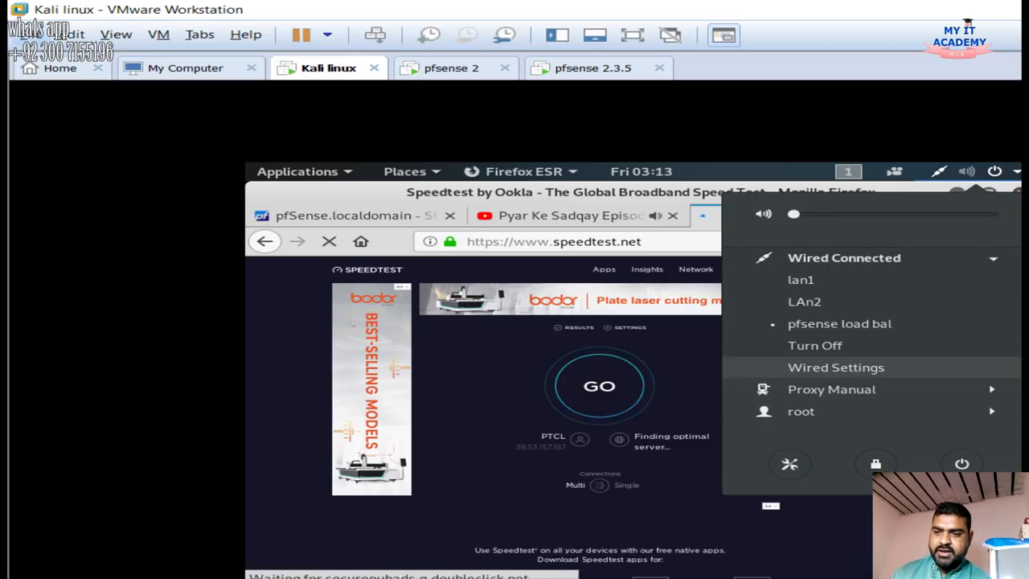
pyautogui.click(836, 367)
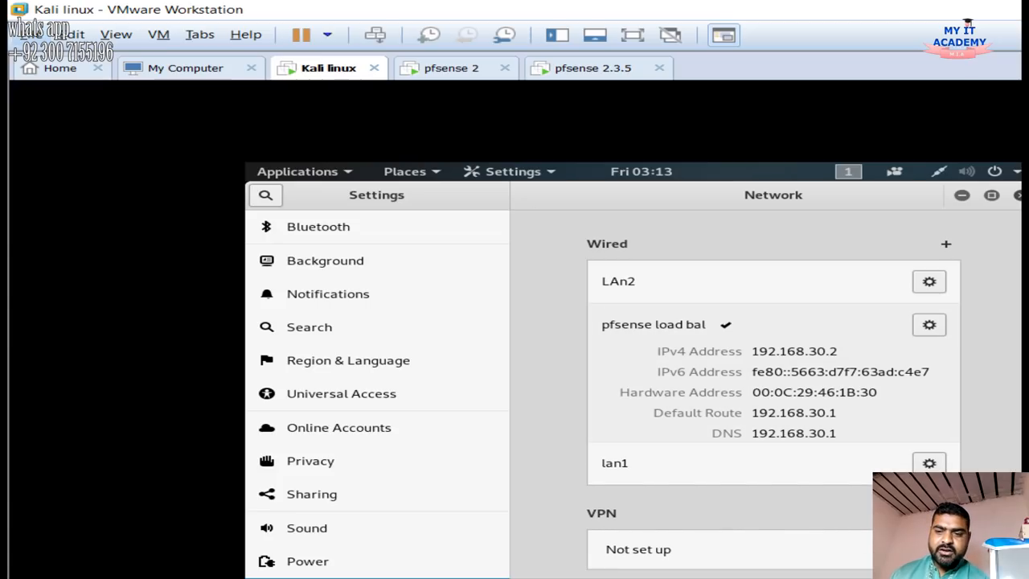
pyautogui.click(1019, 196)
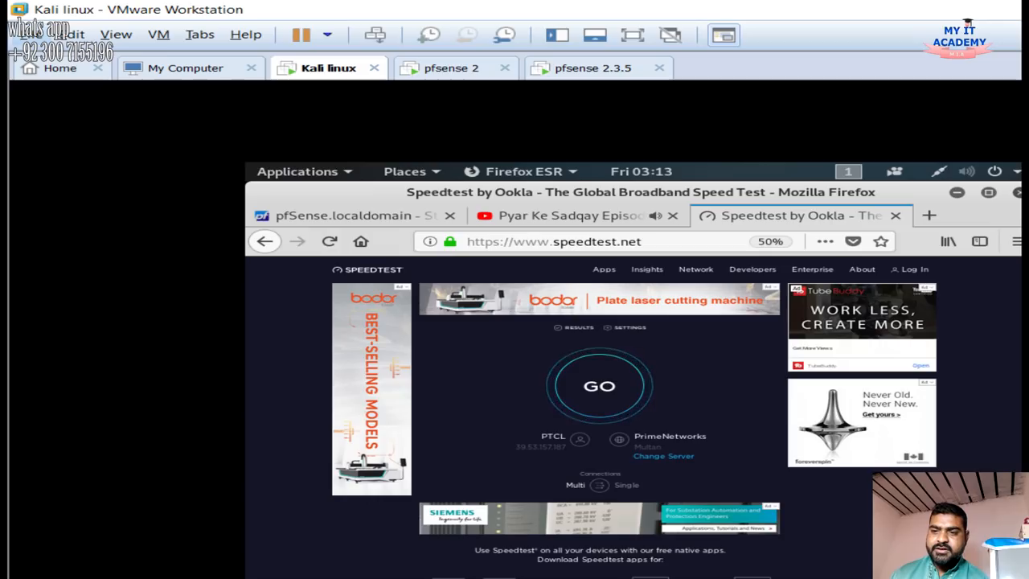
# Start the speed test, glance at the Traffic Graph, then return to the YouTube video
pyautogui.click(599, 386)
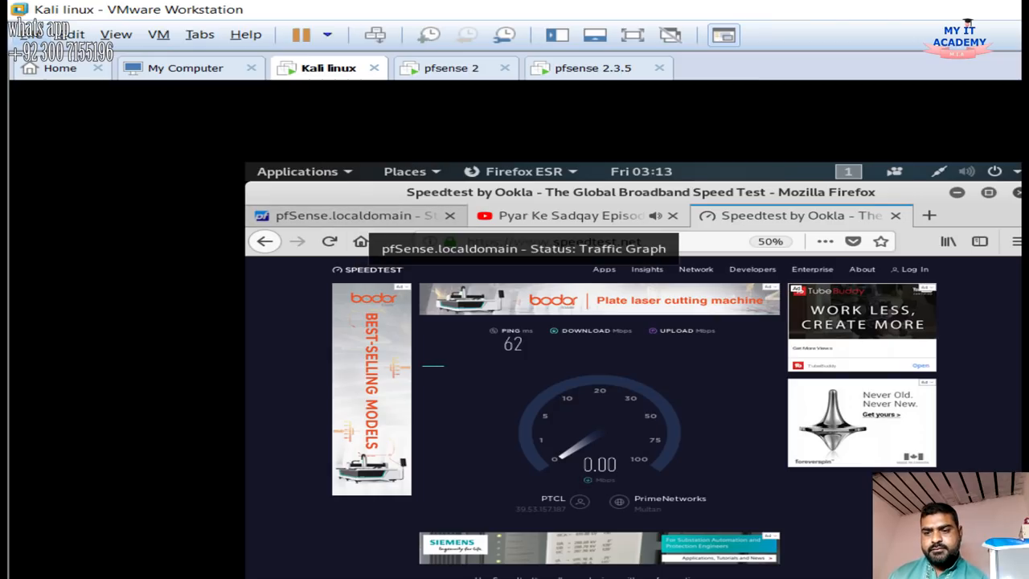
pyautogui.click(362, 216)
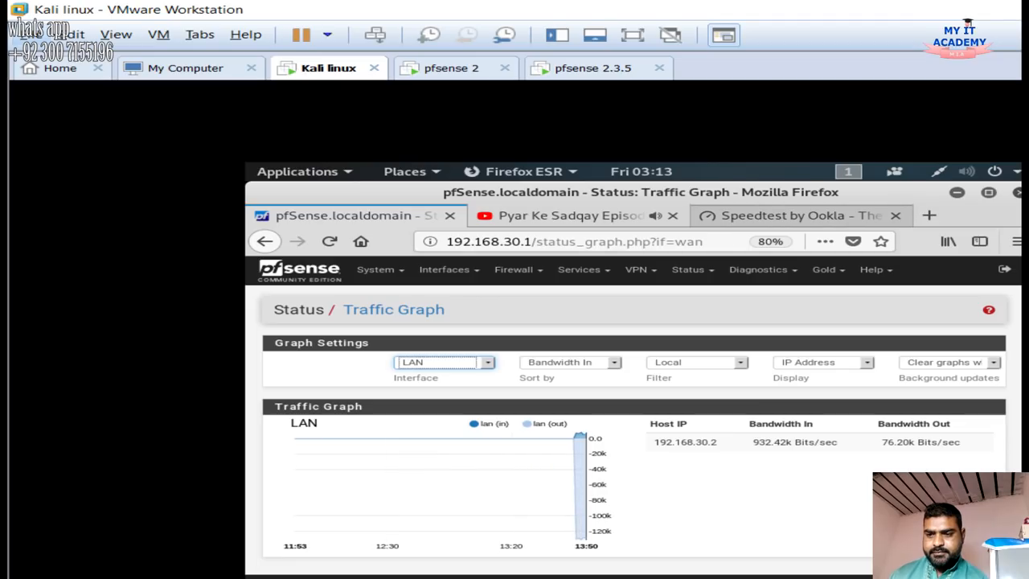
pyautogui.click(764, 215)
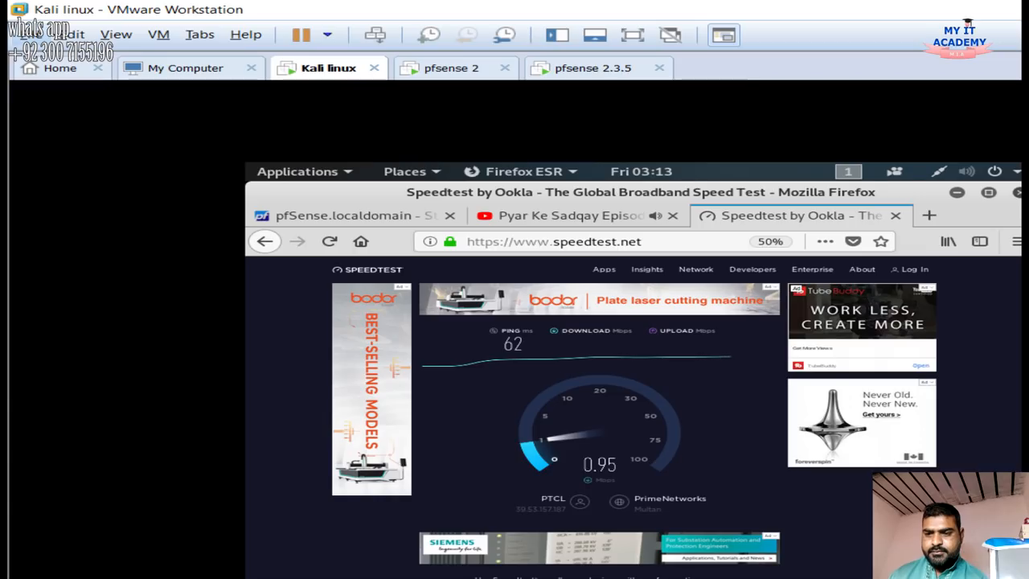
pyautogui.click(570, 215)
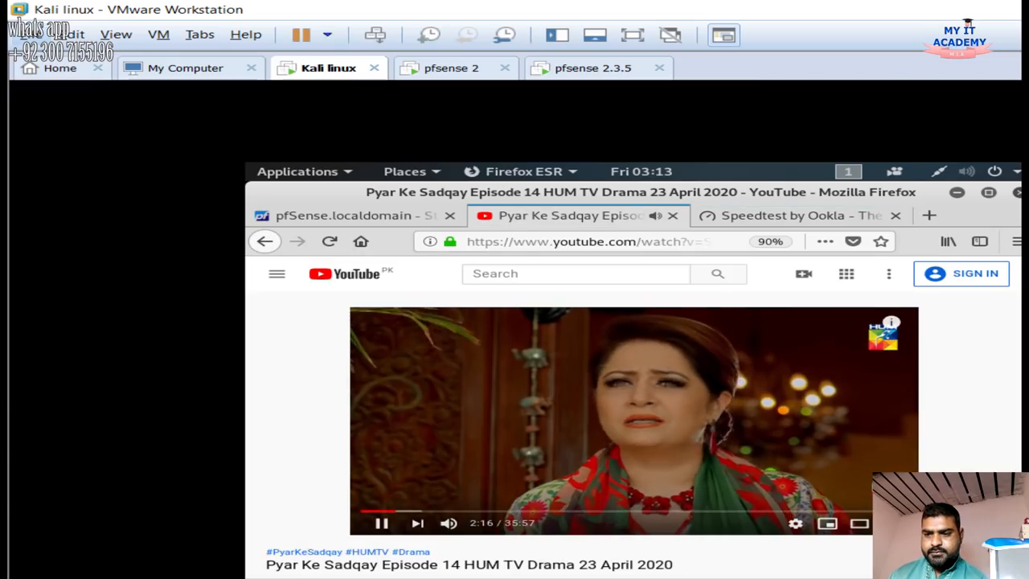
pyautogui.scroll(-2, 634, 418)
pyautogui.scroll(1, 633, 418)
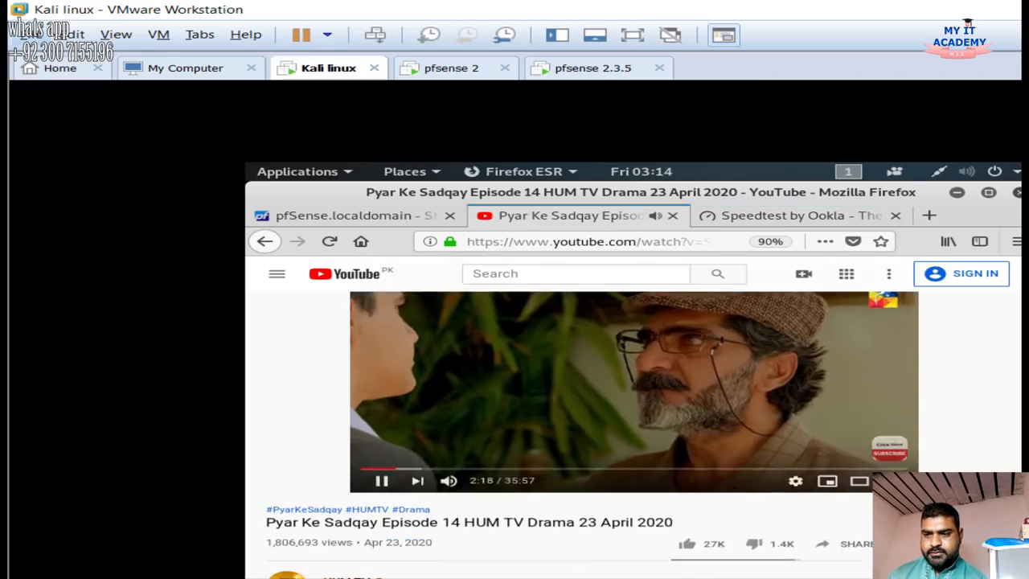
pyautogui.scroll(-5, 634, 418)
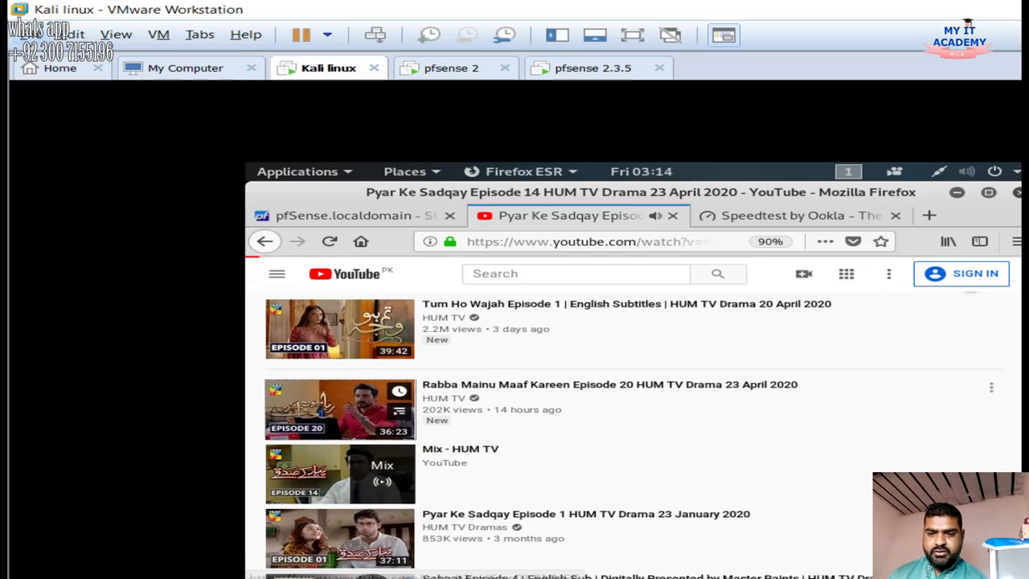
# Watch LAN traffic on the pfSense Traffic Graph and view the speed test results
pyautogui.click(345, 215)
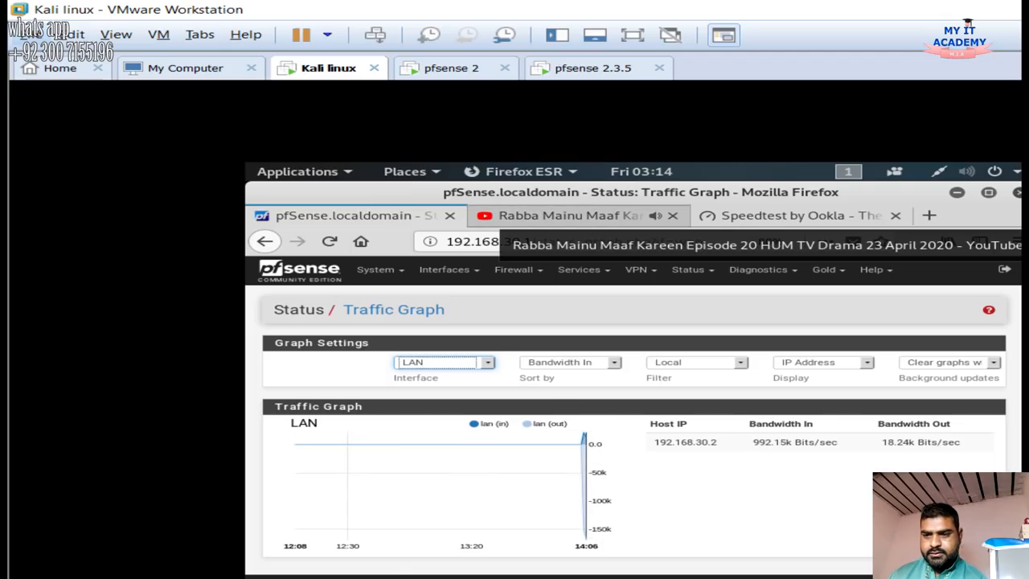
pyautogui.click(563, 215)
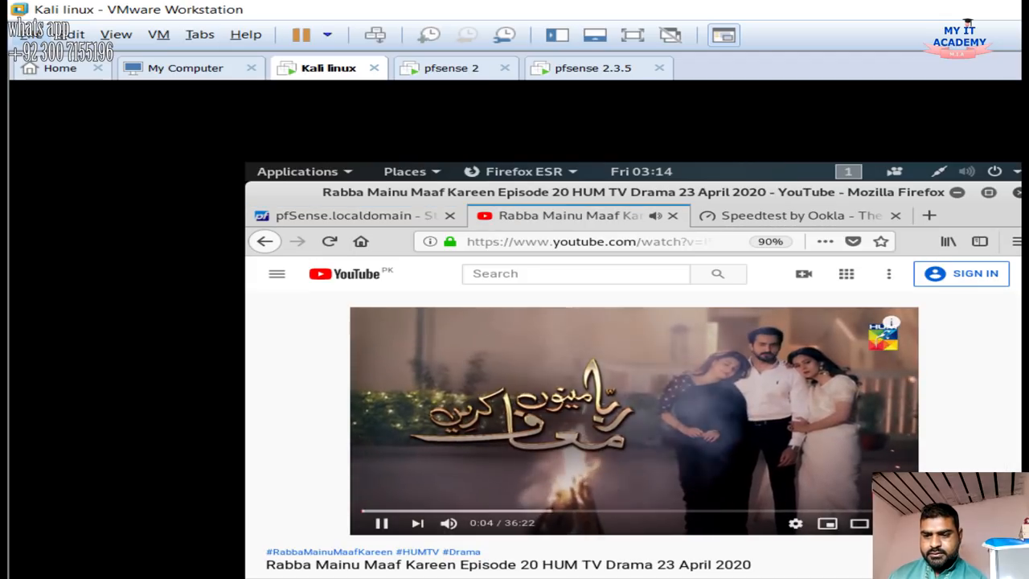
pyautogui.click(354, 216)
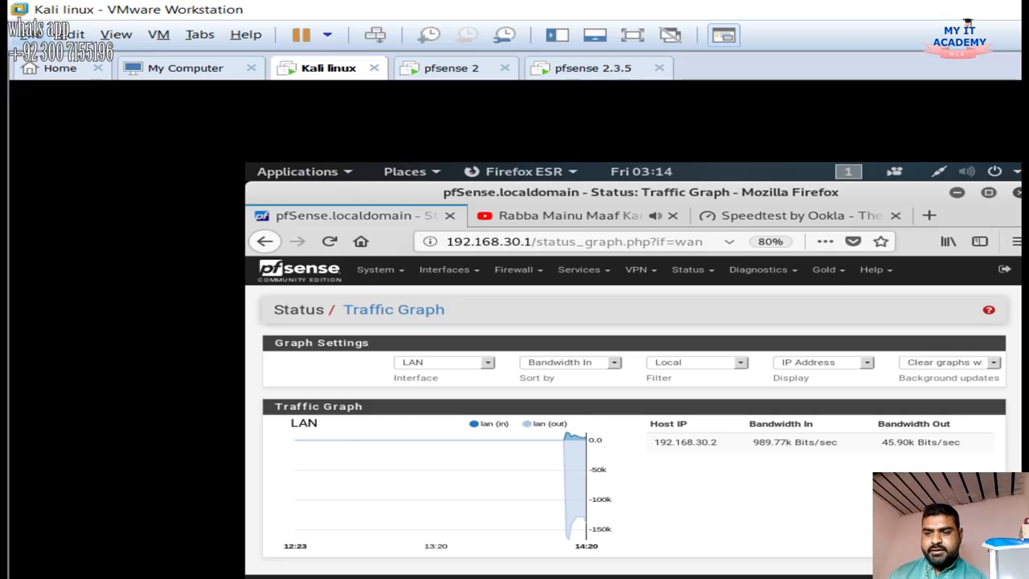
pyautogui.click(796, 216)
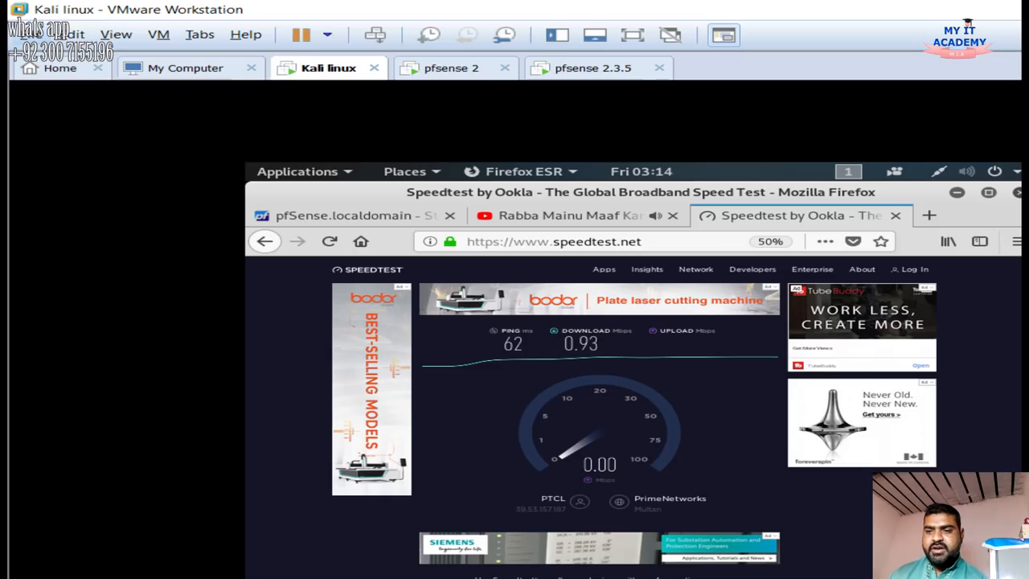
# Play the Kahin Deep Jalay episode from Up next, skipped to 18:33, and check the graph
pyautogui.click(563, 216)
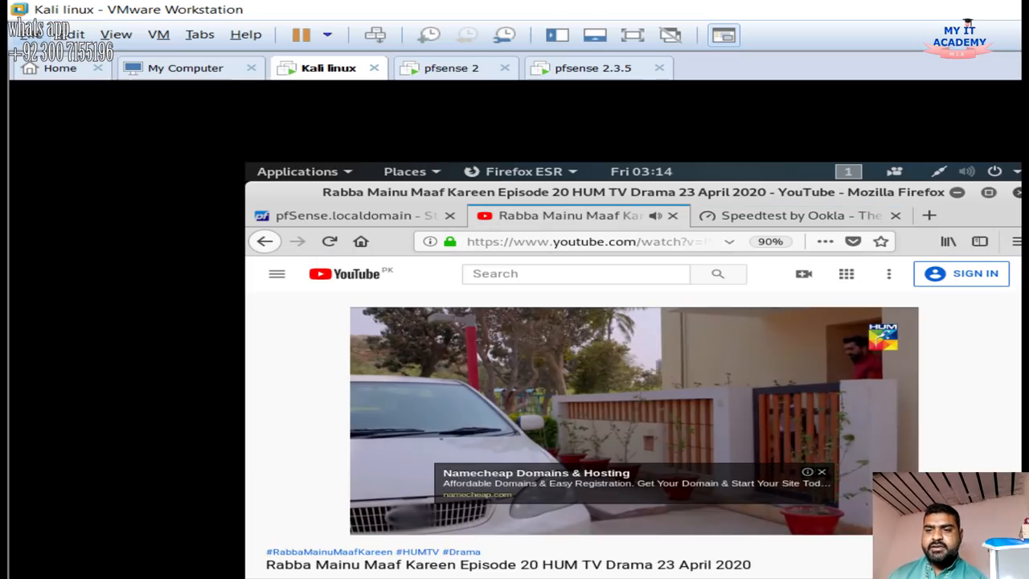
pyautogui.scroll(-3, 636, 337)
pyautogui.scroll(-3, 624, 434)
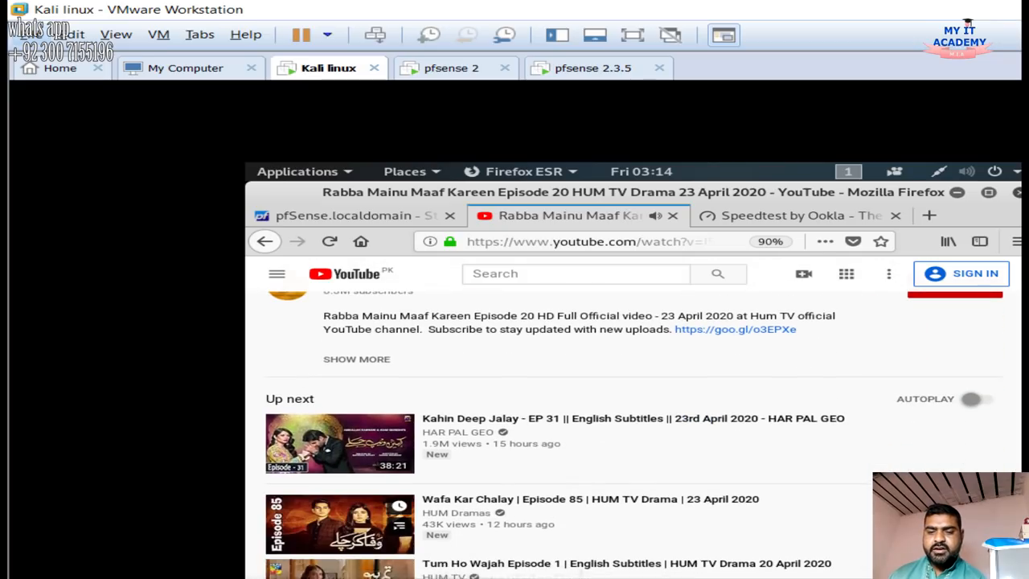
pyautogui.click(341, 444)
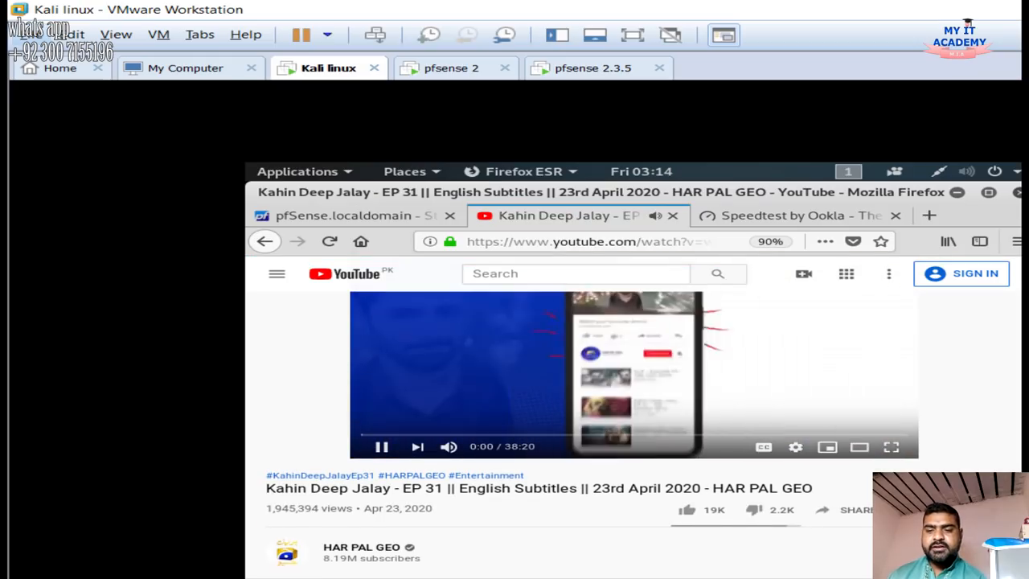
pyautogui.click(626, 435)
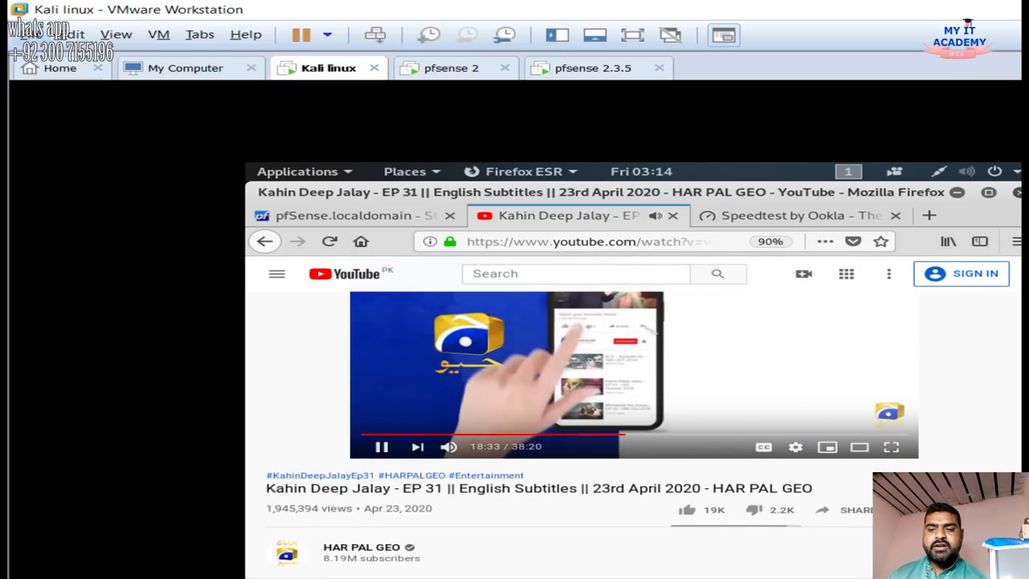
pyautogui.click(346, 215)
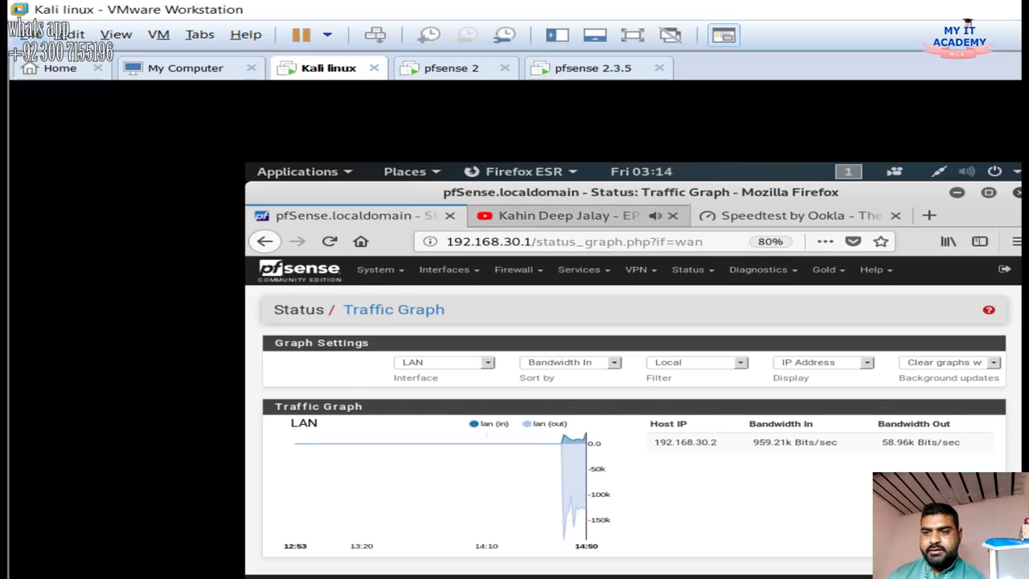
pyautogui.click(592, 216)
pyautogui.scroll(-8, 346, 443)
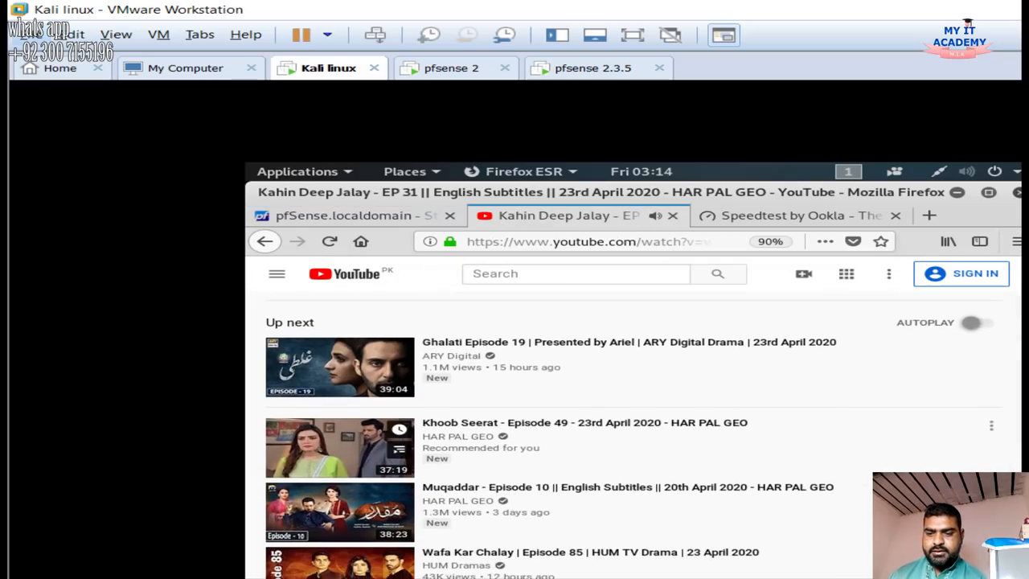
pyautogui.scroll(-2, 346, 474)
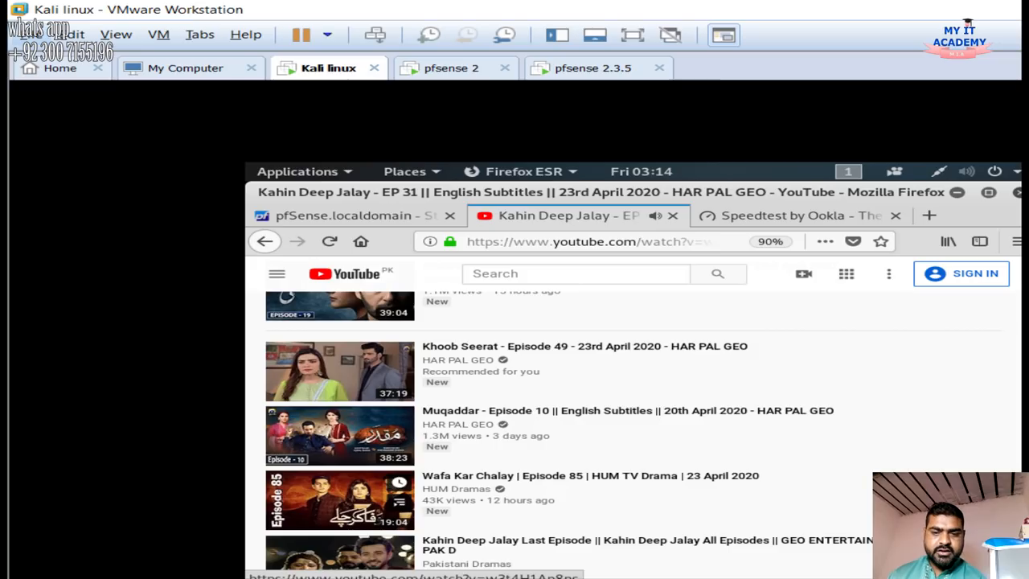
pyautogui.scroll(-2, 346, 451)
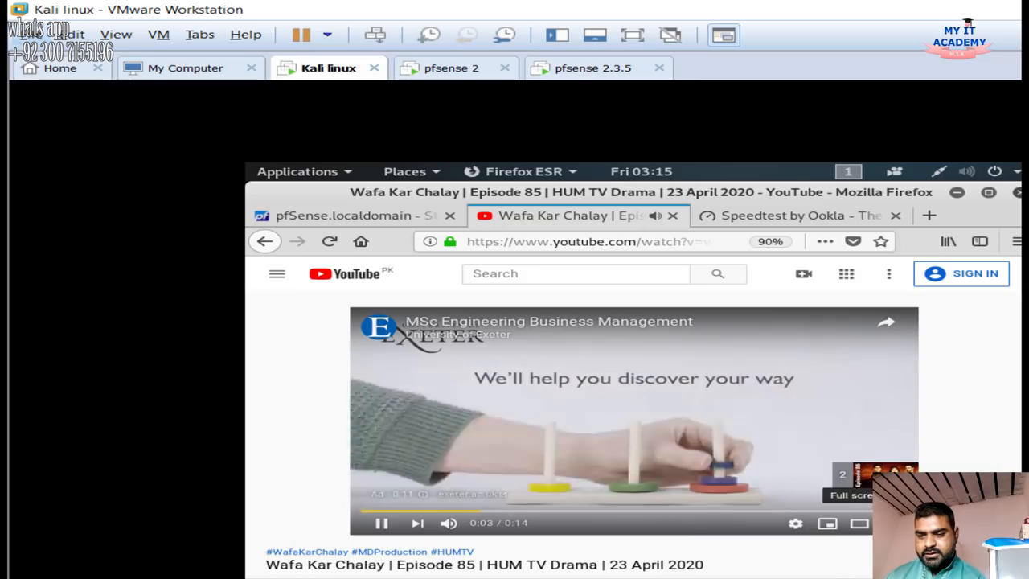
pyautogui.scroll(-2, 593, 435)
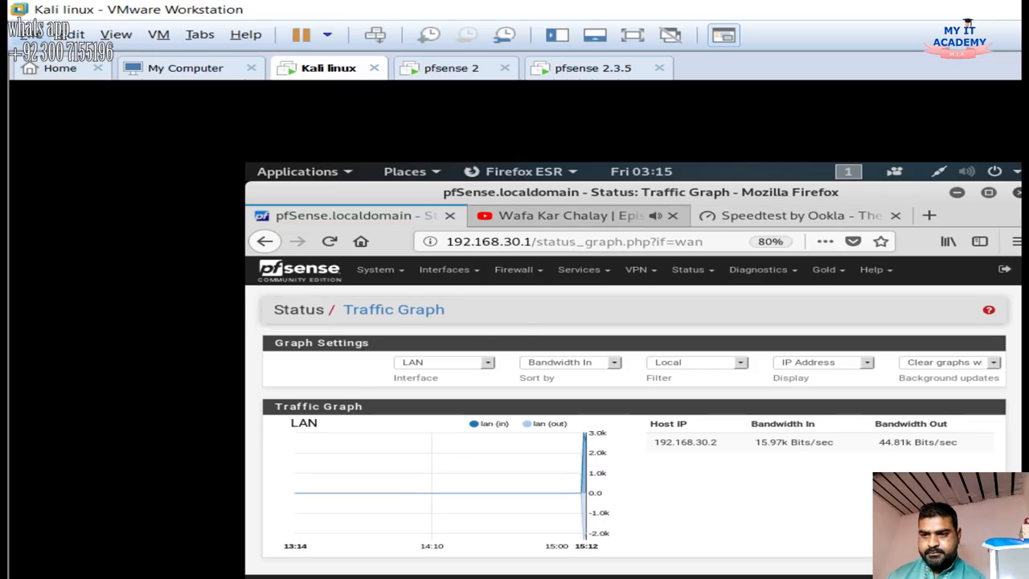
# Set the Wafa Kar Chalay video's playback quality to 720p
pyautogui.click(581, 215)
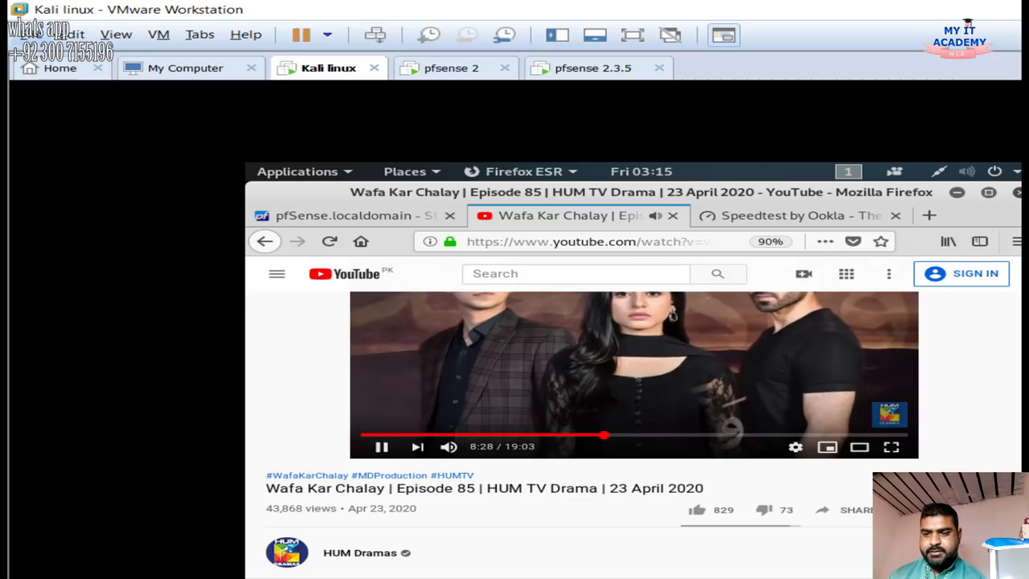
pyautogui.click(796, 216)
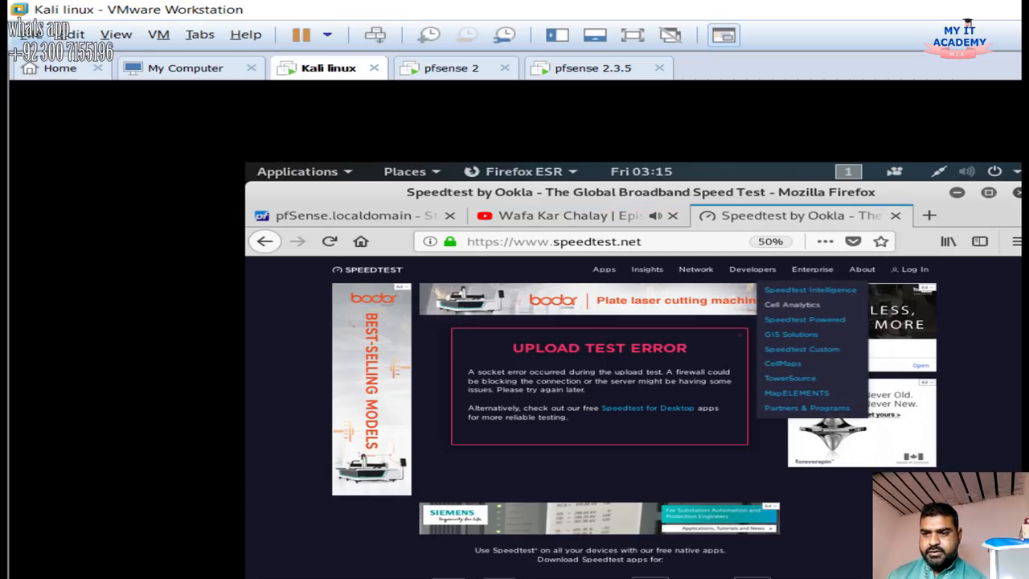
pyautogui.click(563, 216)
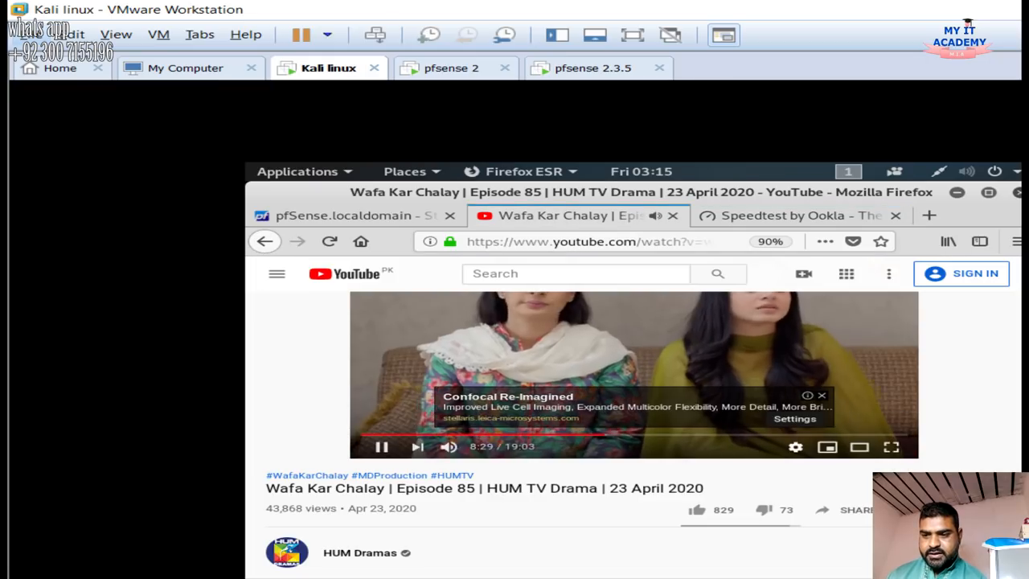
pyautogui.click(795, 447)
pyautogui.click(796, 410)
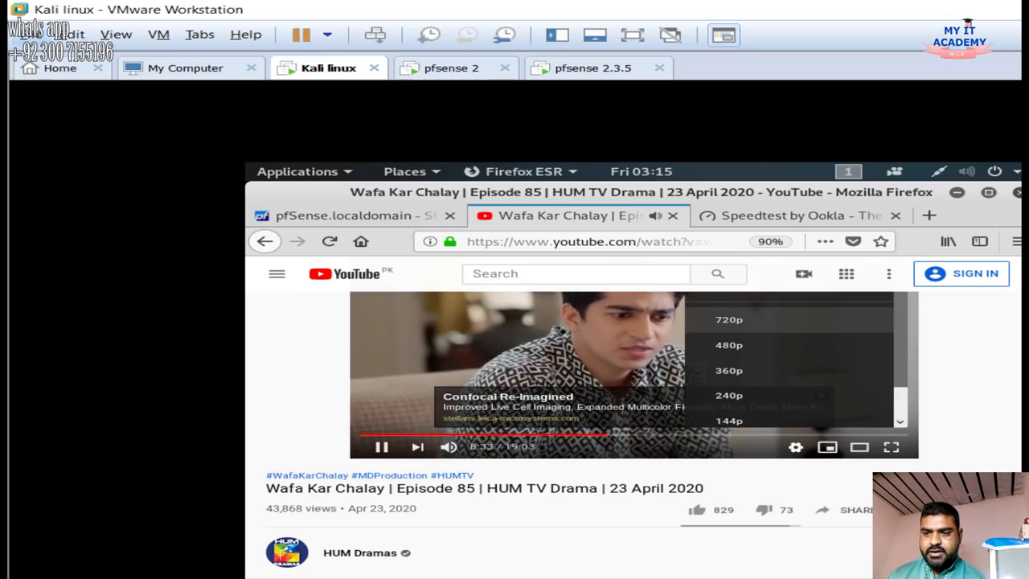
pyautogui.click(729, 320)
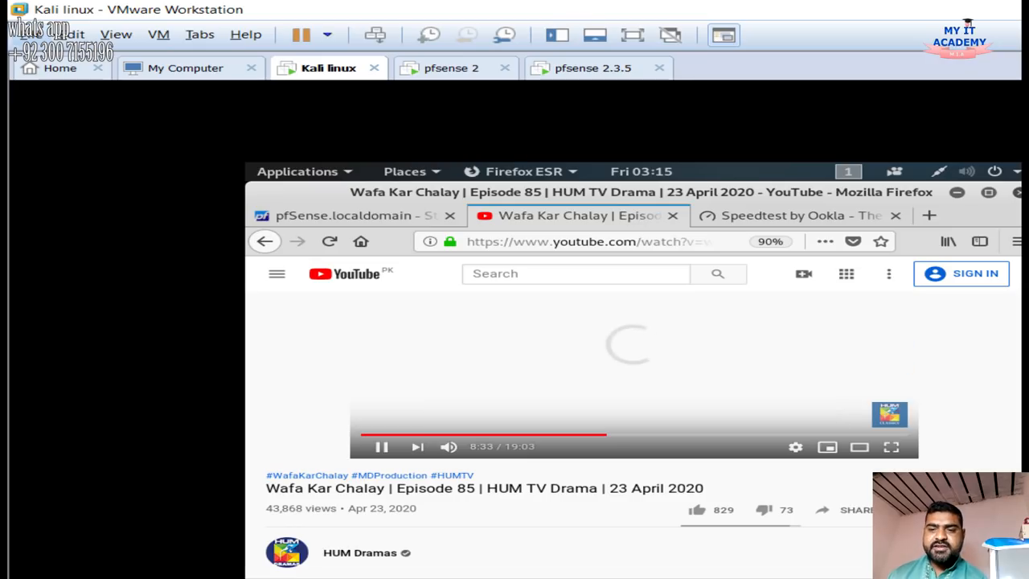
# Check the Traffic Graph, skip the video ahead, and reload the Speedtest page
pyautogui.click(354, 215)
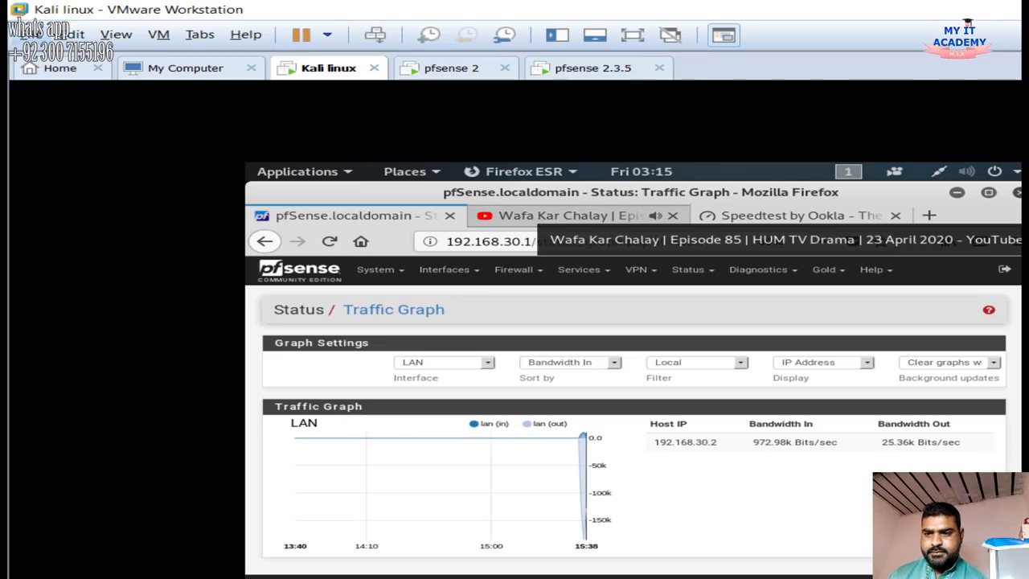
pyautogui.click(563, 215)
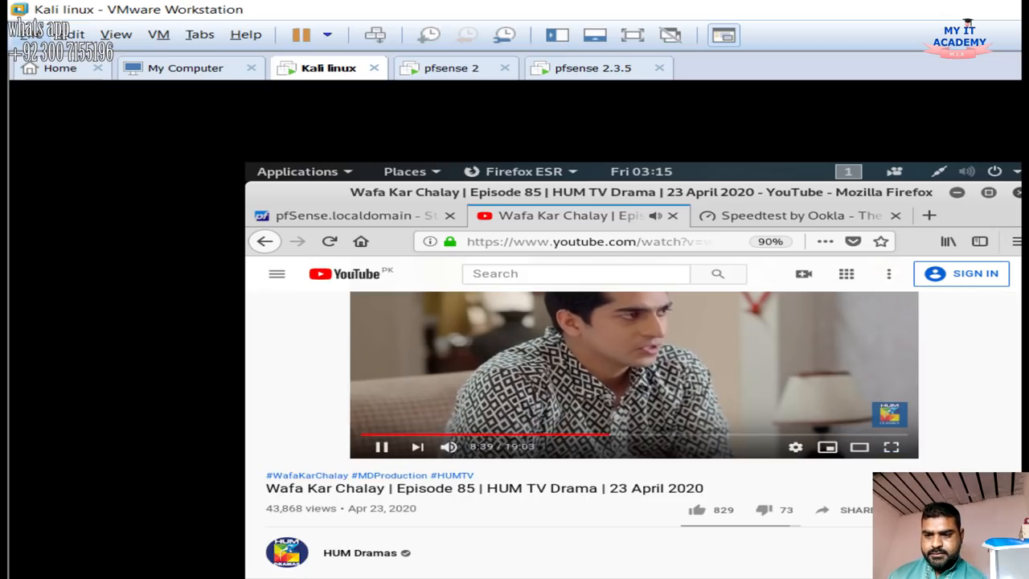
pyautogui.click(678, 435)
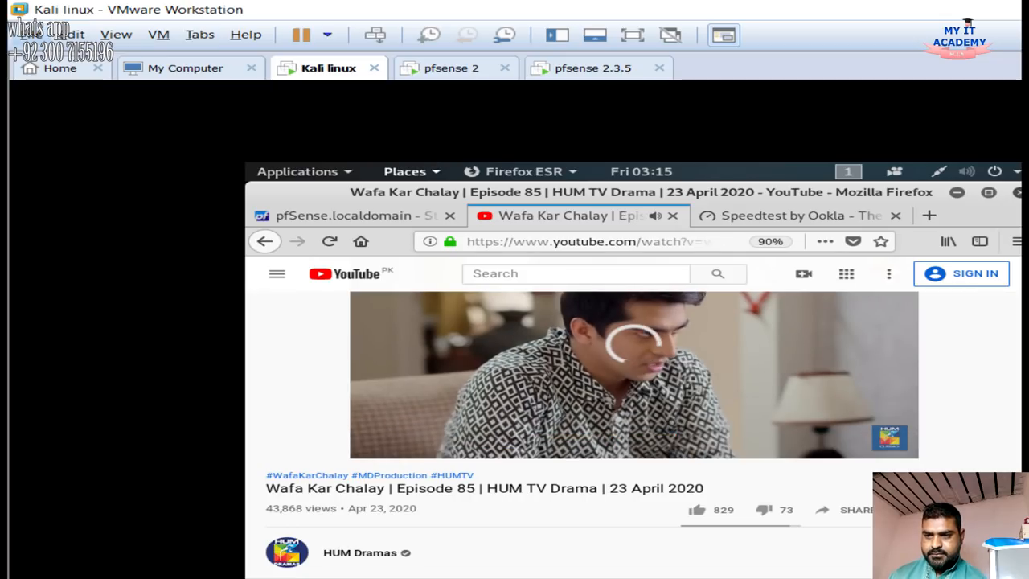
pyautogui.click(370, 215)
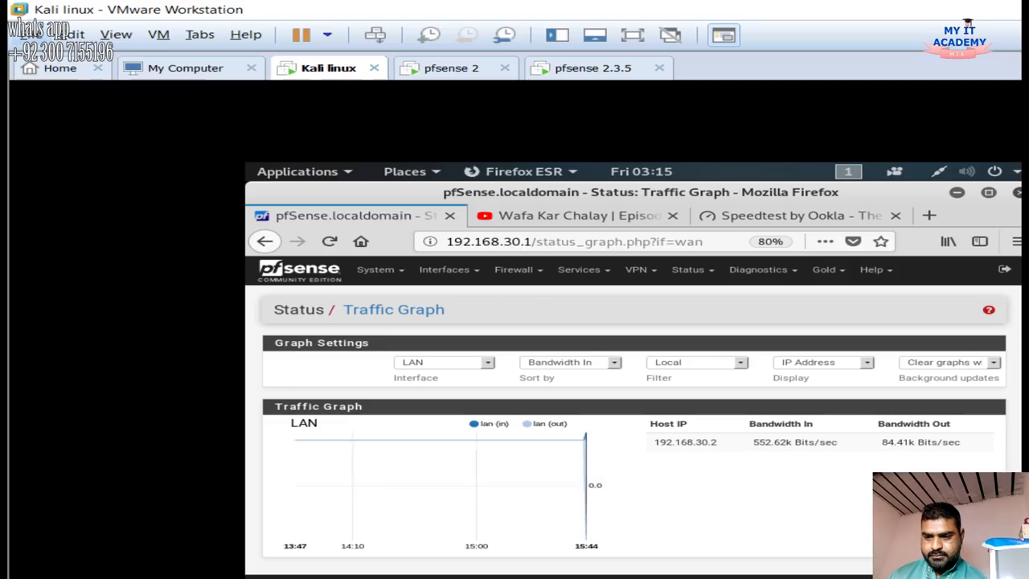
pyautogui.click(801, 216)
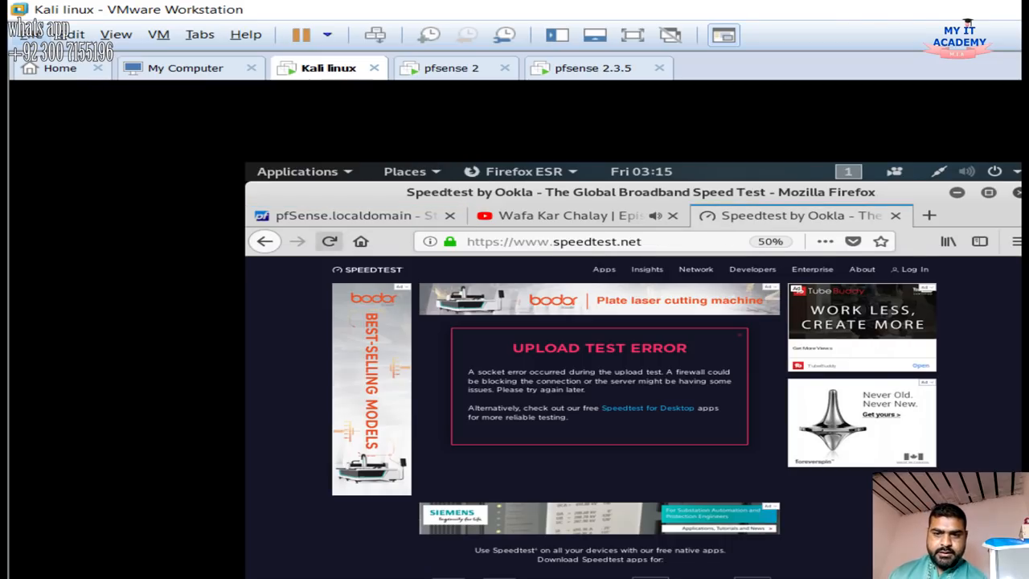
pyautogui.click(329, 241)
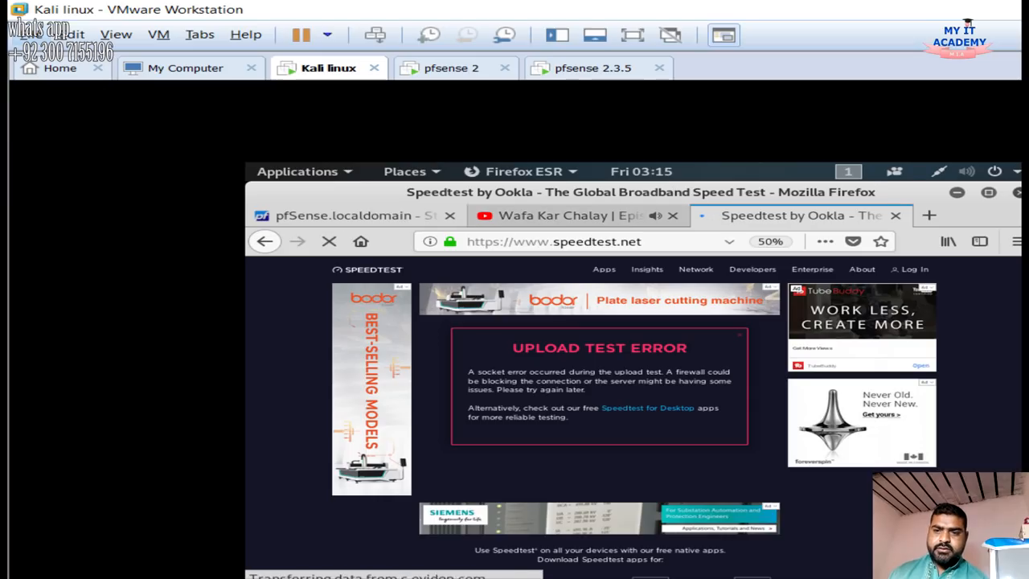
# Search YouTube for '4 k viddeo' and open the '4K VIDEO ultrahd hdr sony' result
pyautogui.click(567, 215)
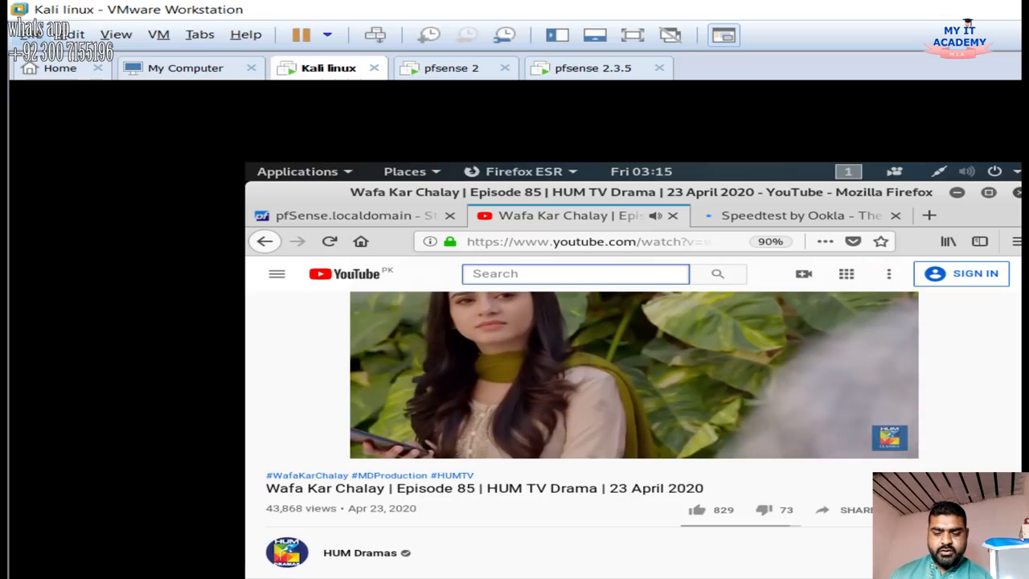
pyautogui.write('4 k viddeo')
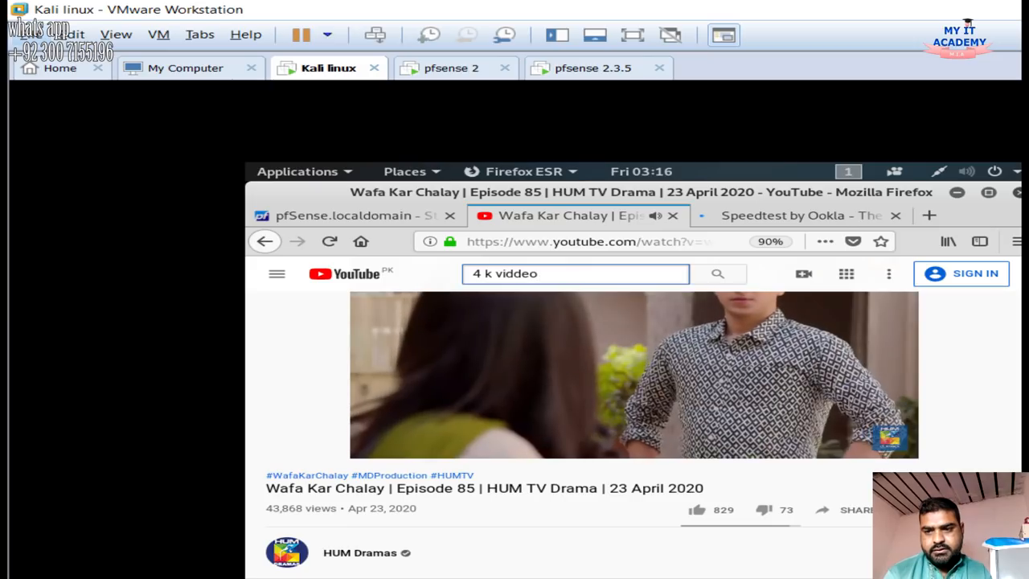
pyautogui.press('Return')
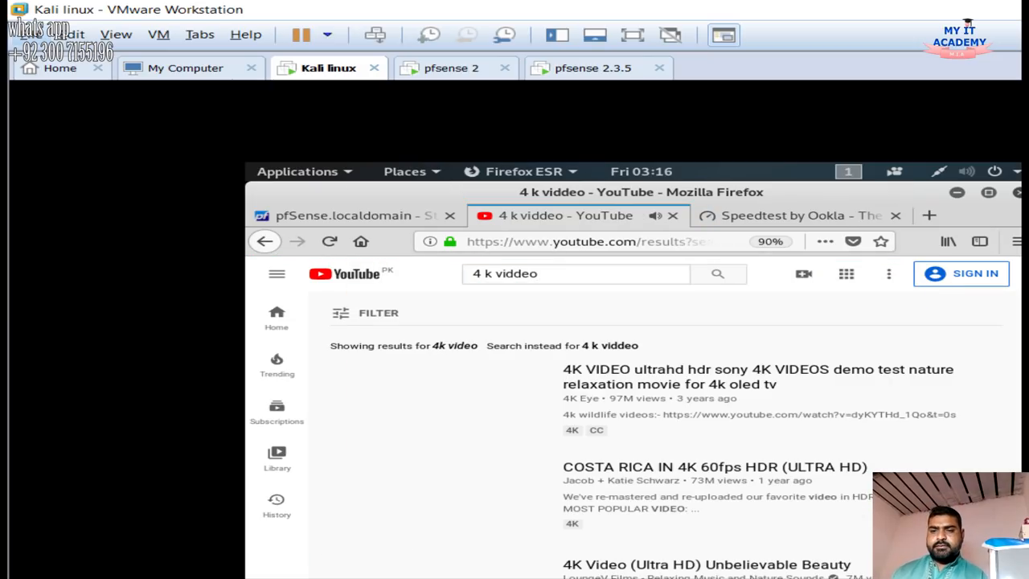
pyautogui.click(627, 383)
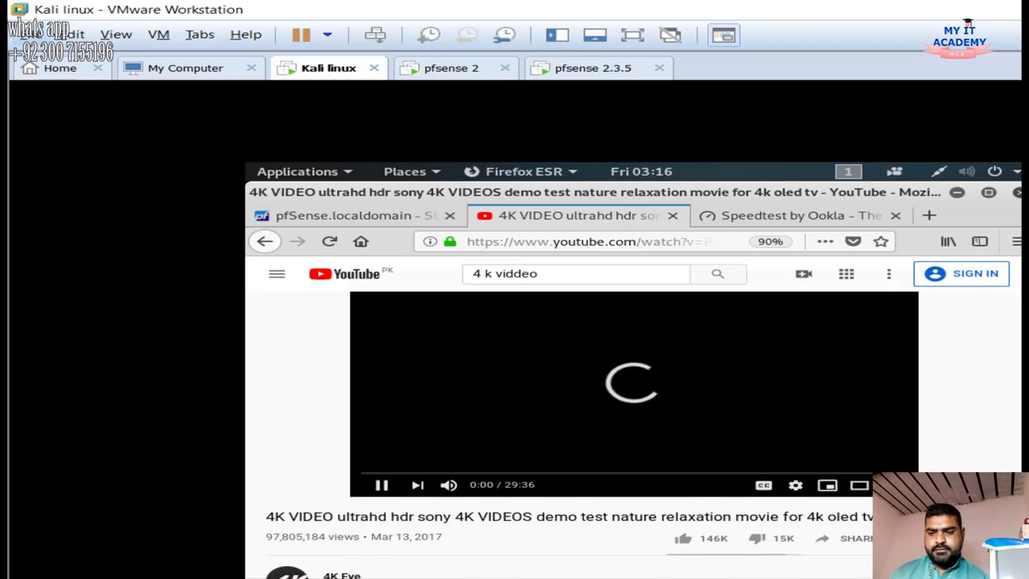
# Set the video quality to 2160p and bring up the pfSense Traffic Graph
pyautogui.click(796, 485)
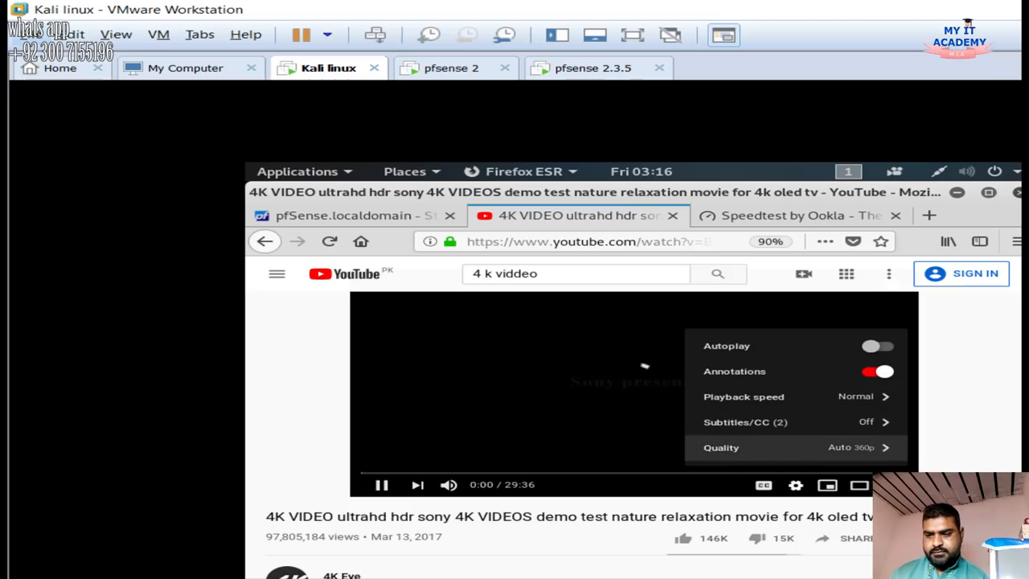
pyautogui.click(723, 447)
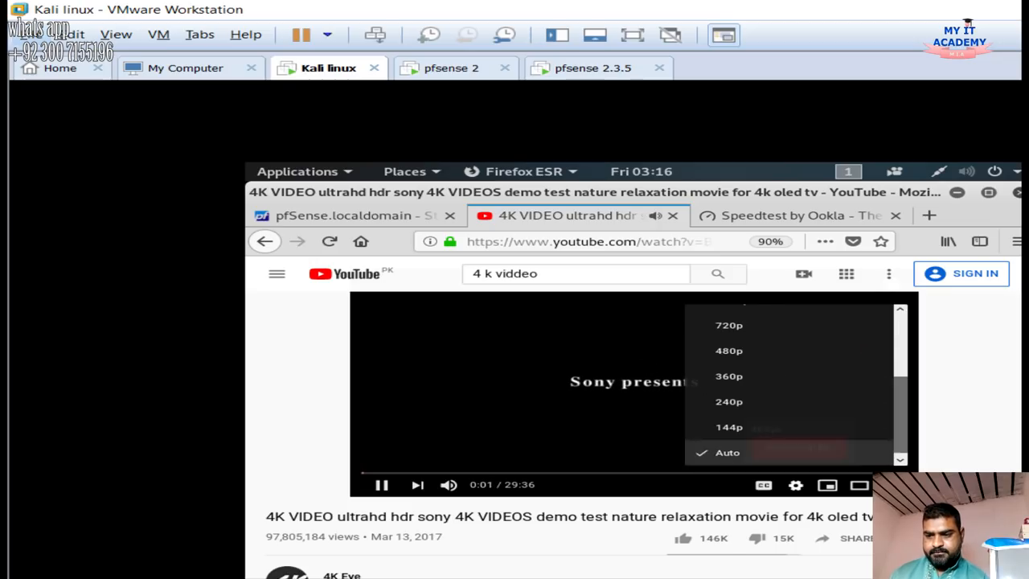
pyautogui.scroll(3, 772, 354)
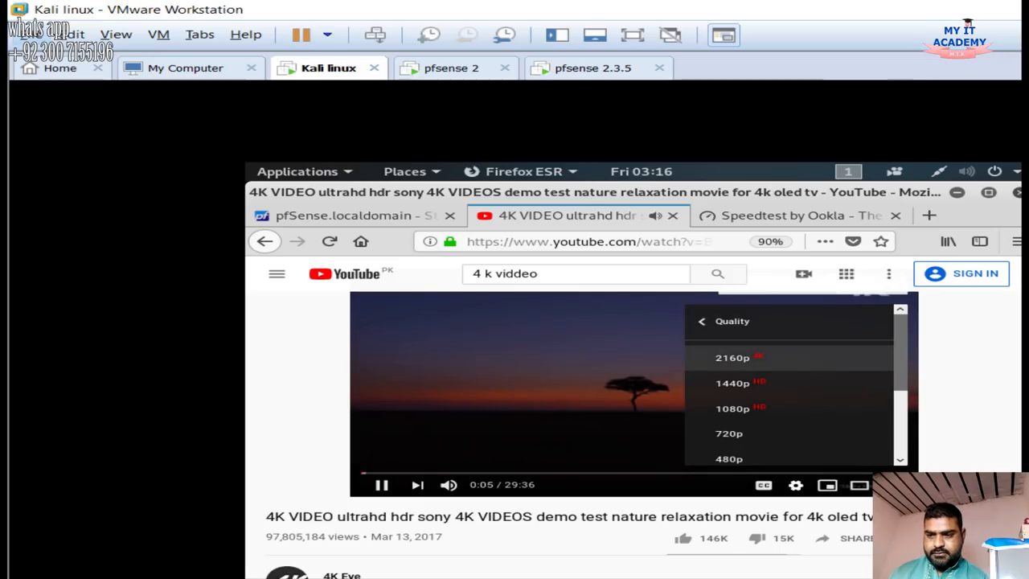
pyautogui.click(732, 358)
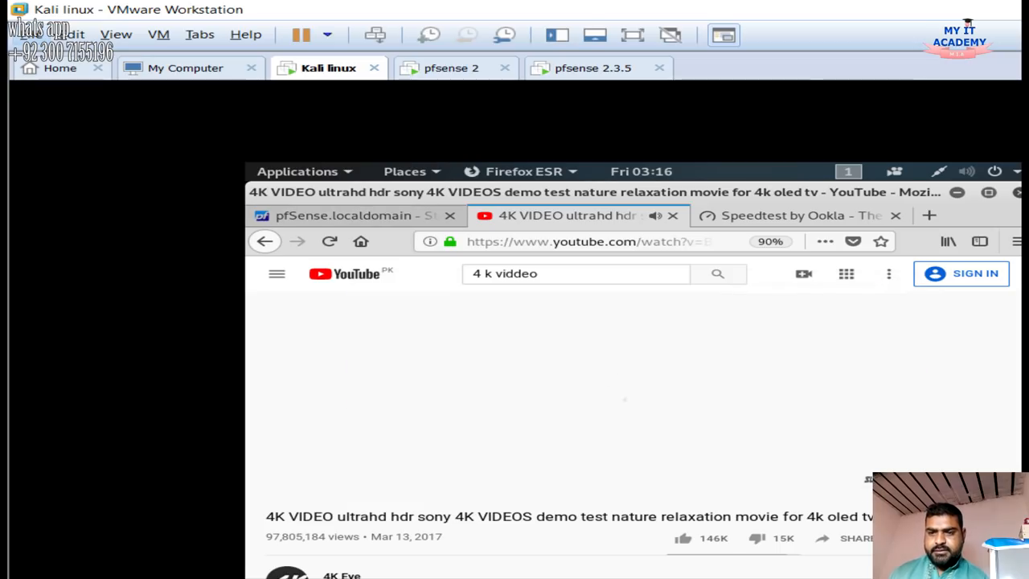
pyautogui.click(354, 216)
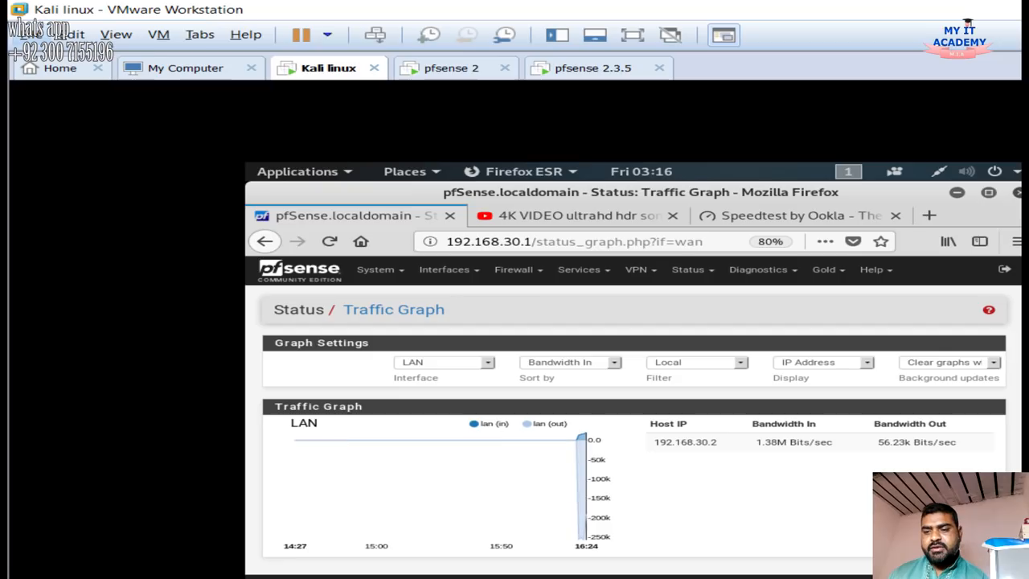
# Highlight the 1.38M bandwidth-in reading on the LAN Traffic Graph, then compare it against the playing 4K video
pyautogui.moveTo(756, 442); pyautogui.dragTo(818, 443)
pyautogui.click(803, 443)
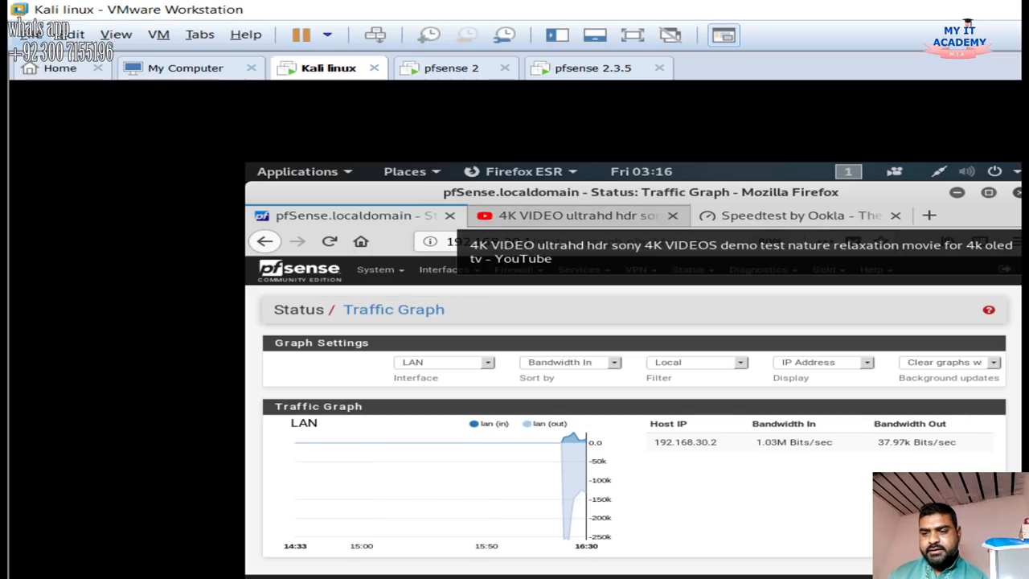
pyautogui.click(575, 216)
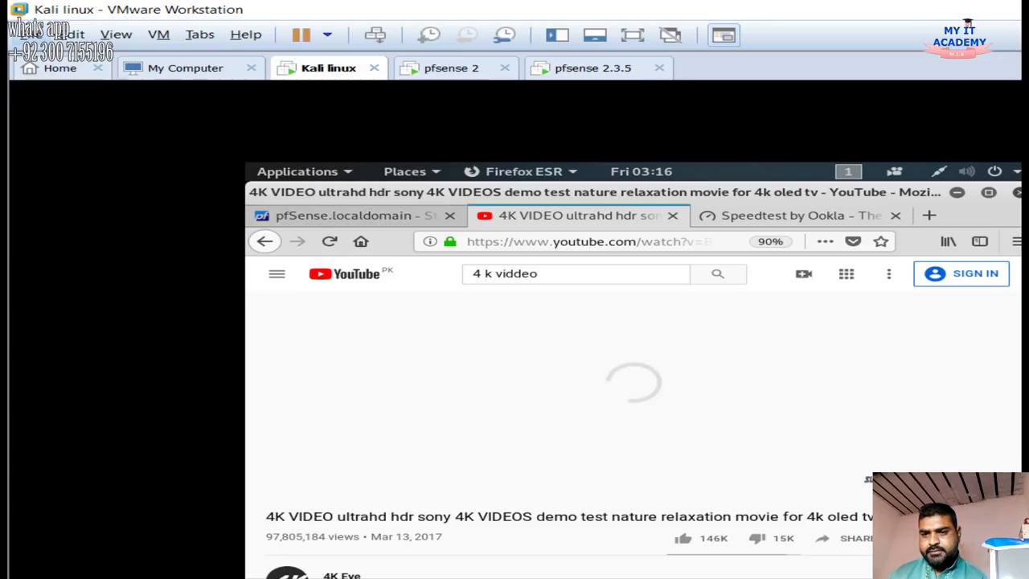
pyautogui.click(355, 216)
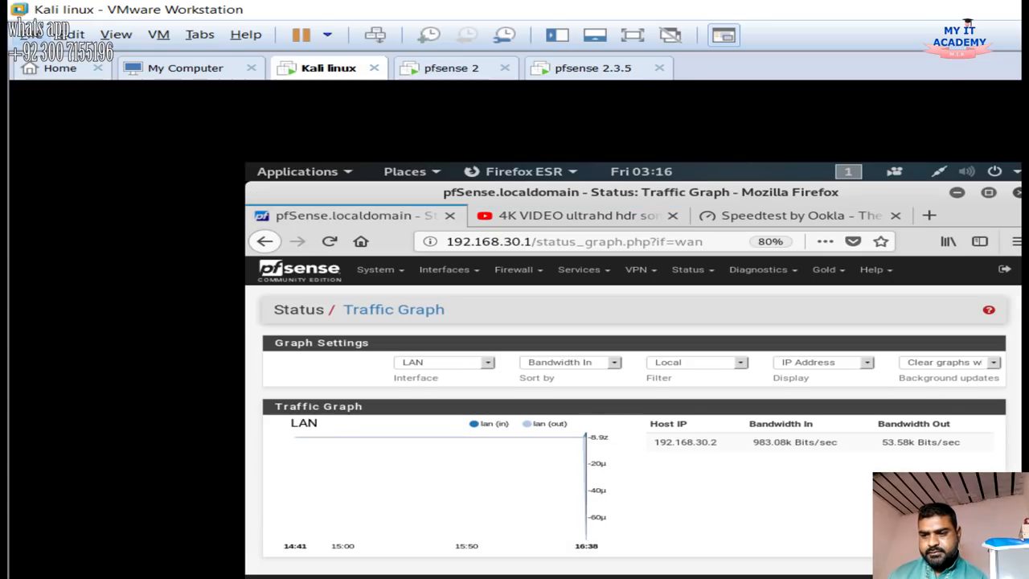
pyautogui.click(575, 216)
# Skip the 4K video ahead to 5:46 and recheck the LAN Traffic Graph
pyautogui.click(467, 474)
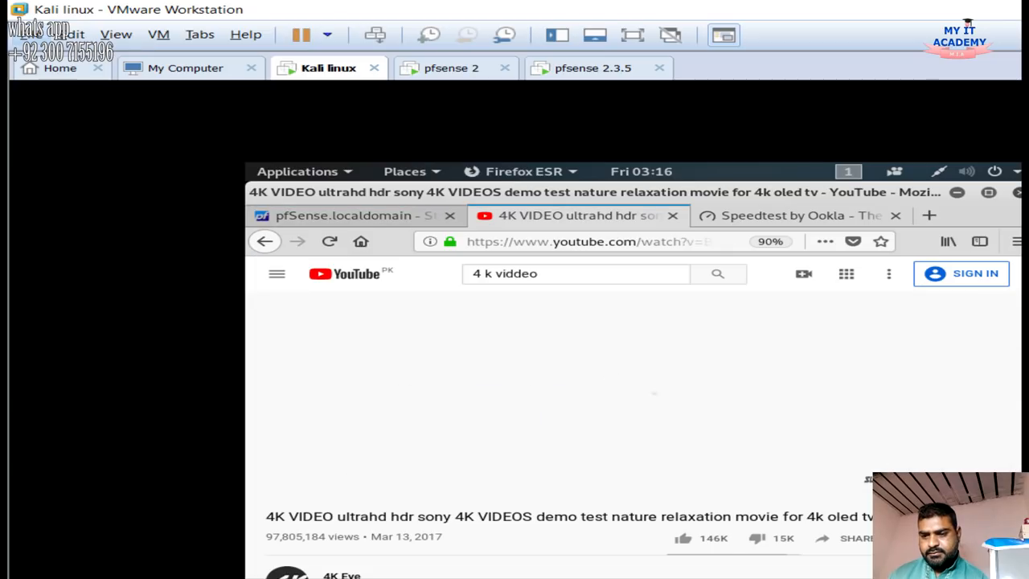
pyautogui.click(354, 215)
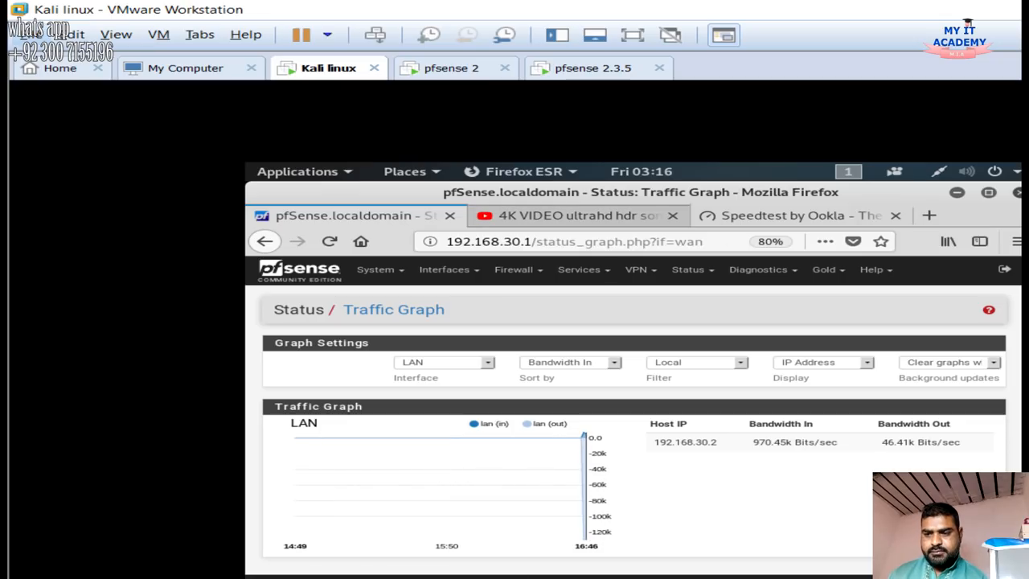
pyautogui.click(575, 216)
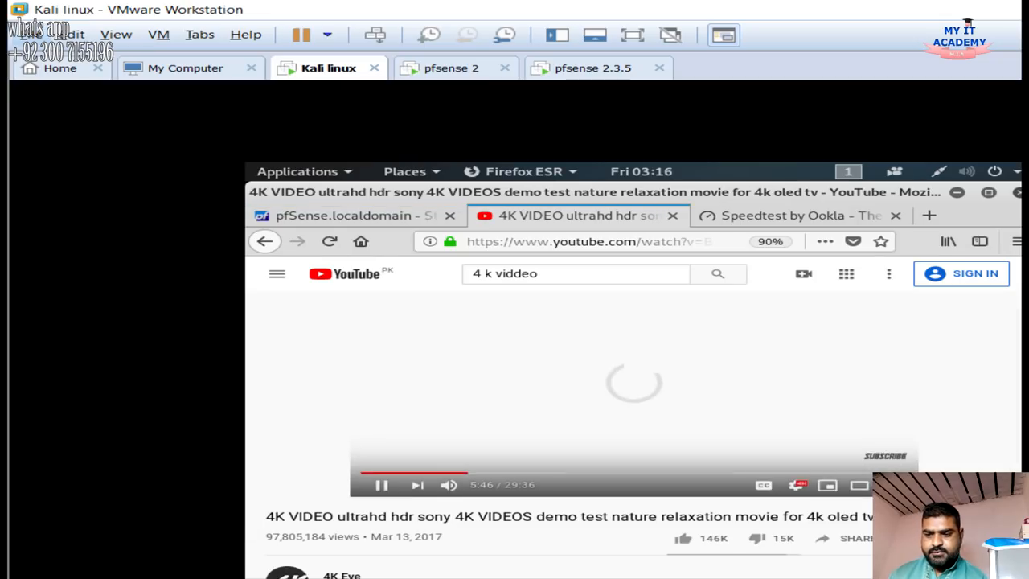
pyautogui.click(346, 216)
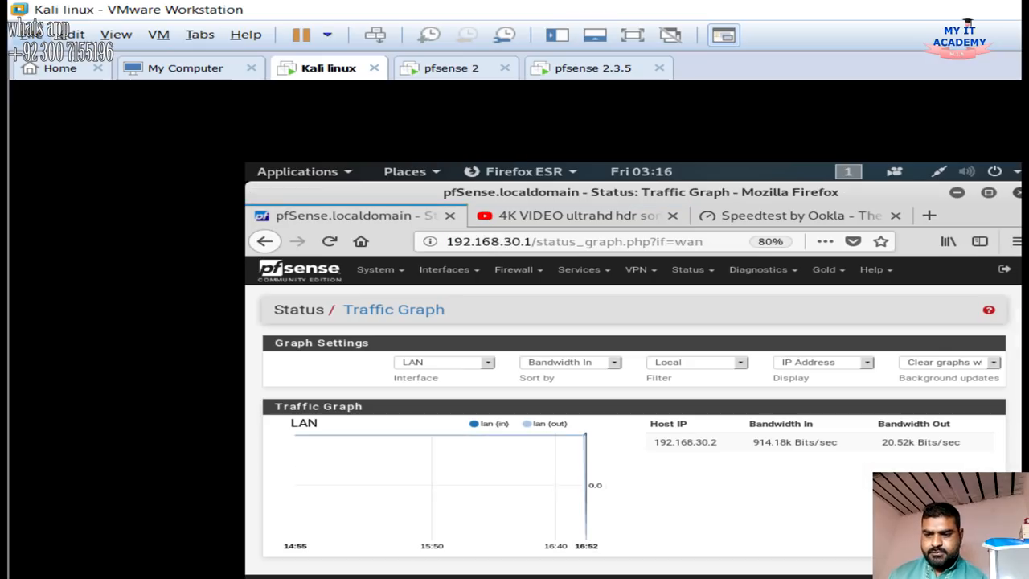
pyautogui.click(575, 216)
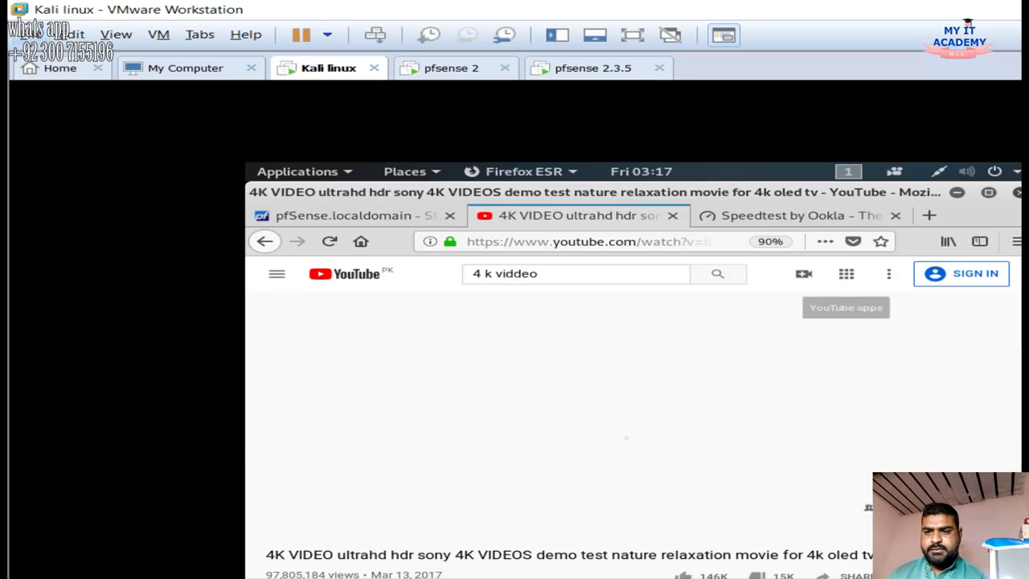
# Start a new speedtest.net test and watch the LAN Traffic Graph while it runs
pyautogui.click(793, 216)
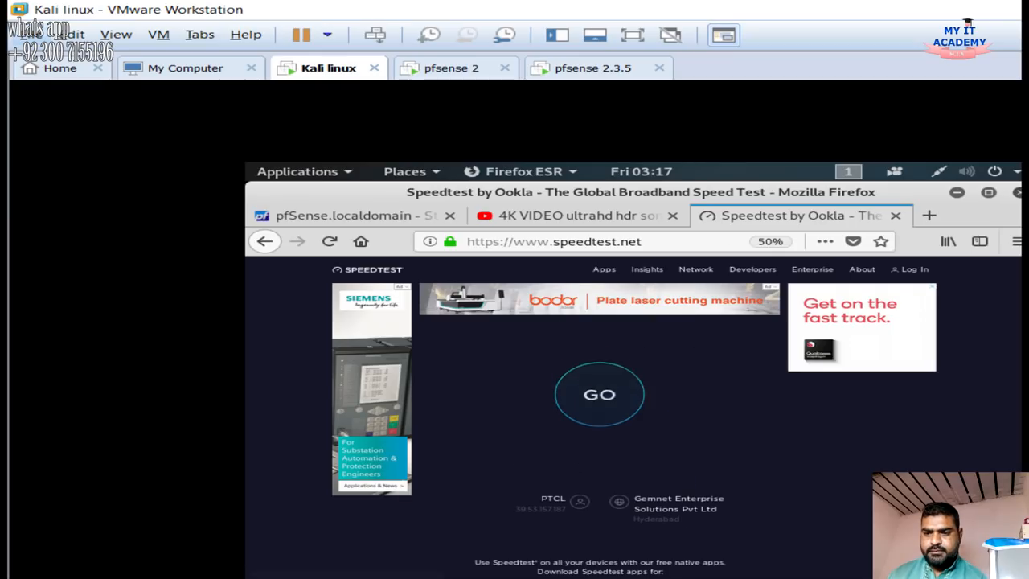
pyautogui.click(599, 386)
pyautogui.click(346, 215)
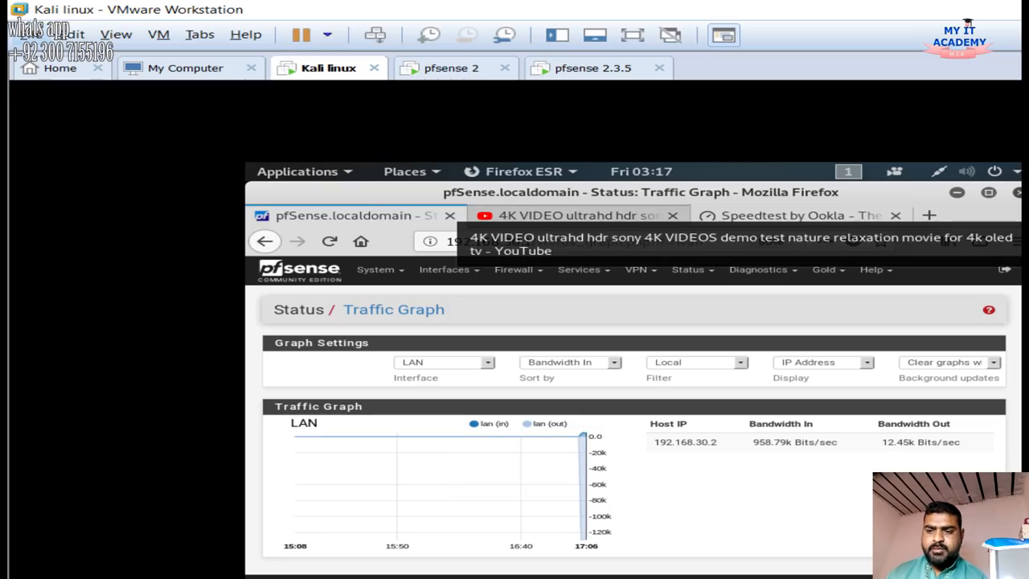
pyautogui.click(575, 215)
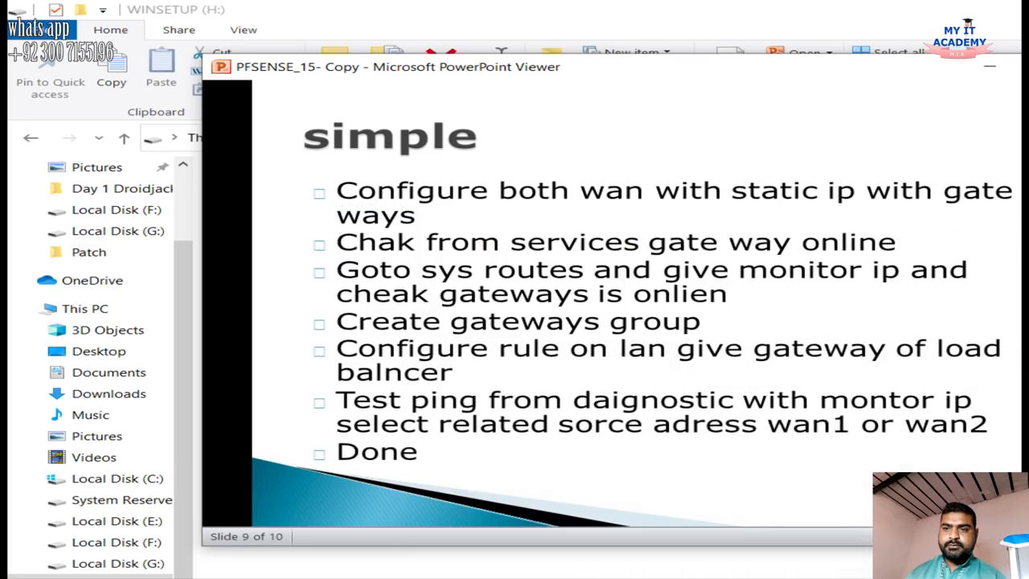
# Exit the slideshow, reopen PFSENSE_15- Copy and scroll to the final 'Thank you' slide 10
pyautogui.press('Escape')
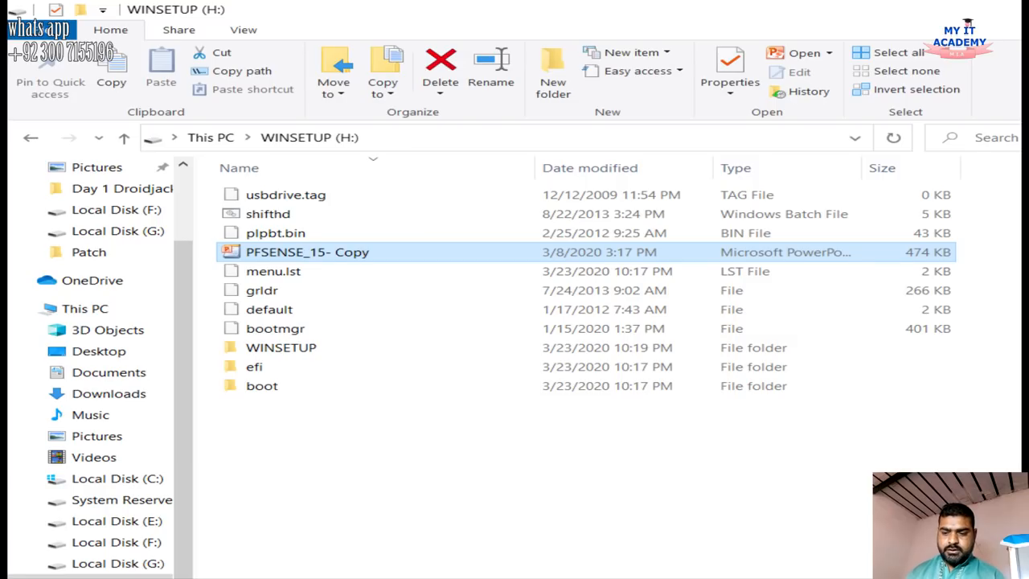
pyautogui.doubleClick(321, 253)
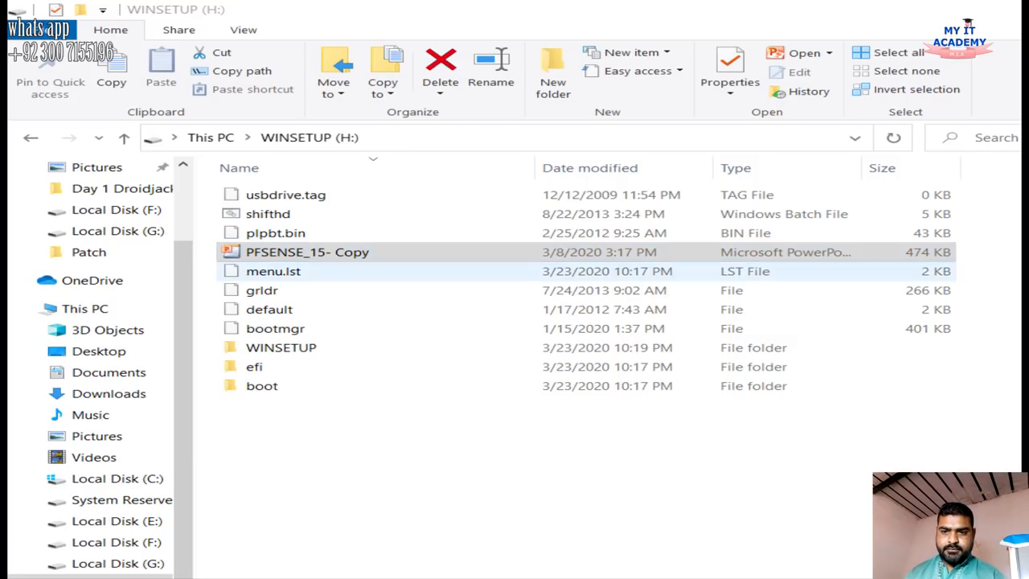
pyautogui.scroll(-4, 544, 275)
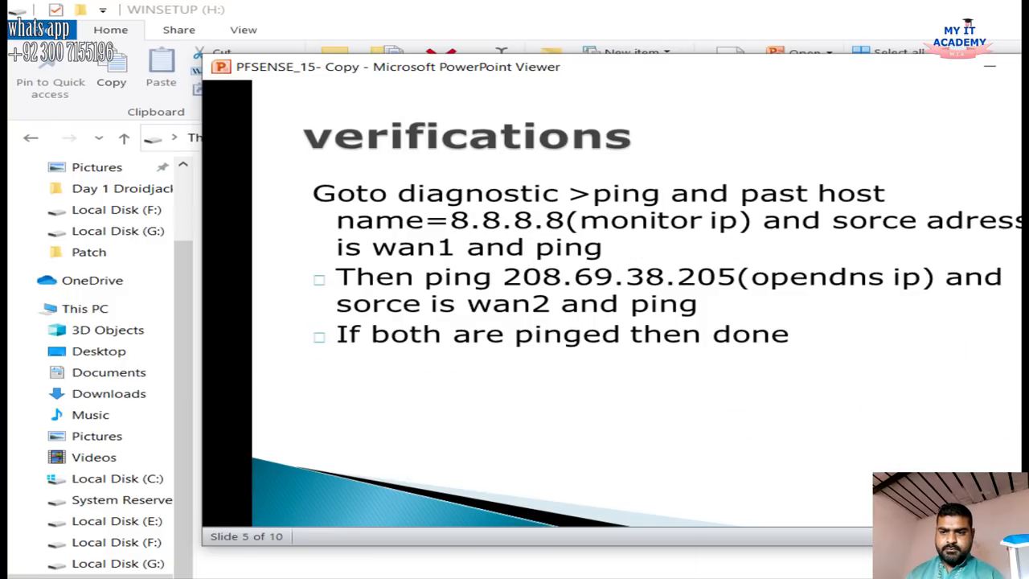
pyautogui.scroll(-3, 545, 274)
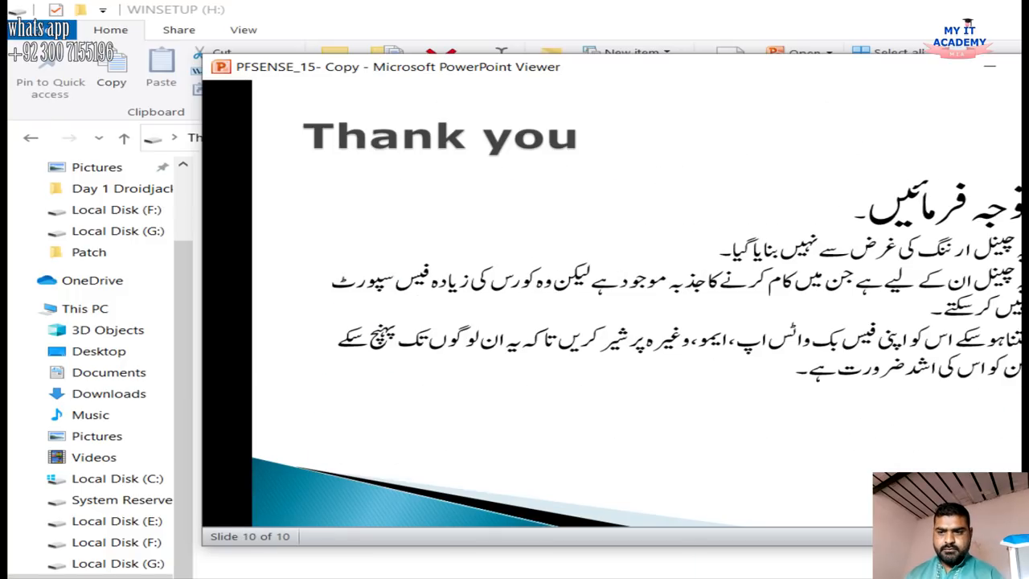